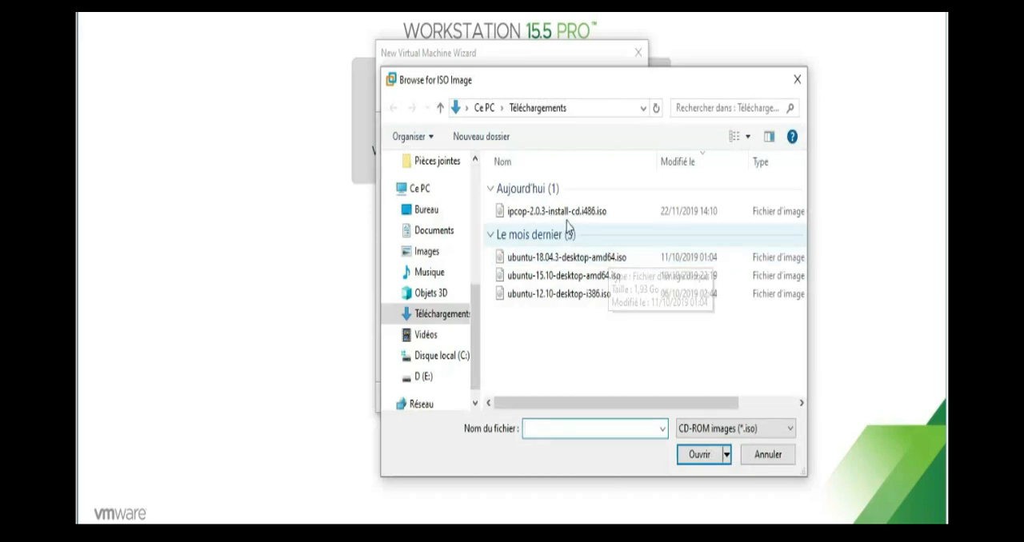
Use ipcop-2.0.3-install-cd.i486.iso as the installer disc image and accept Linux with version Ubuntu as the guest system
click(561, 213)
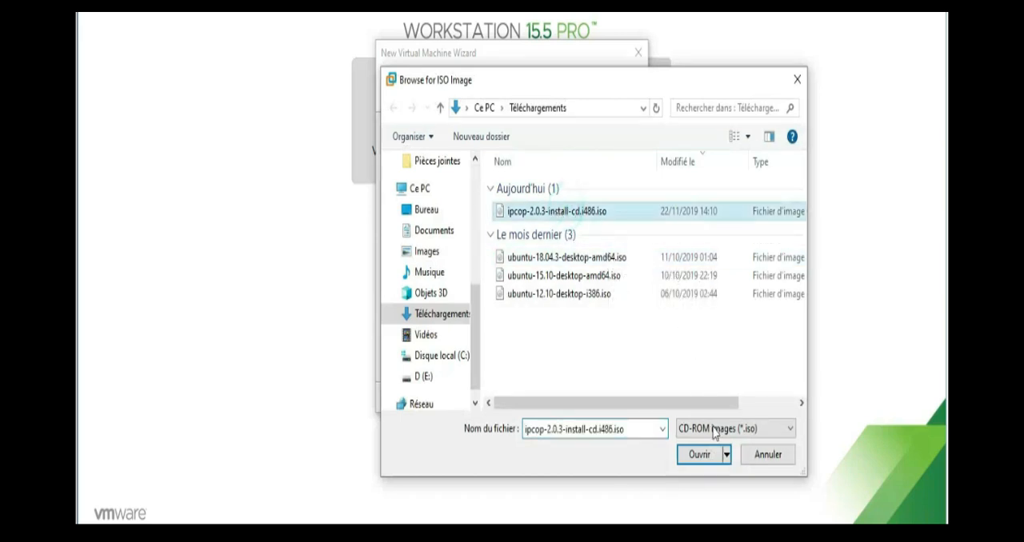
click(699, 454)
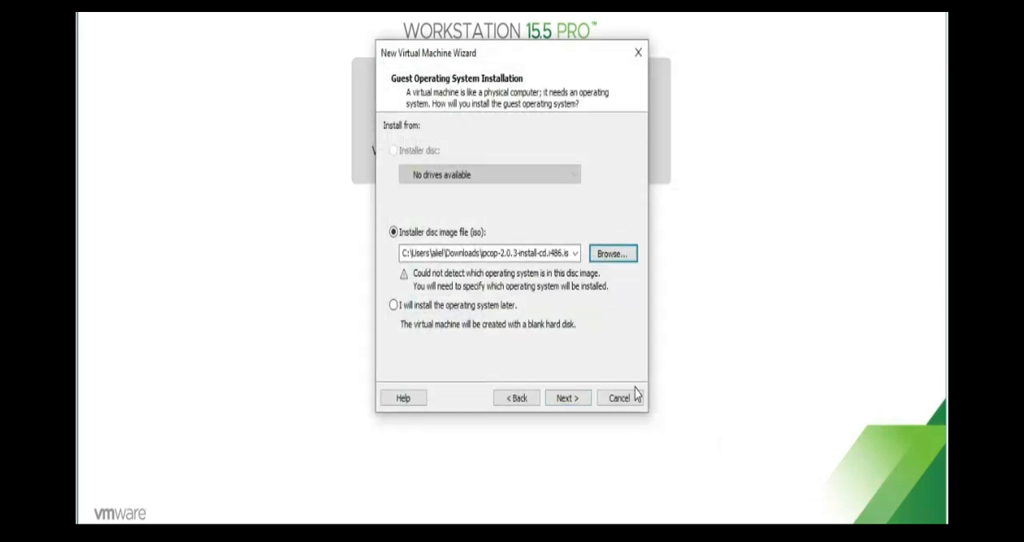
click(583, 403)
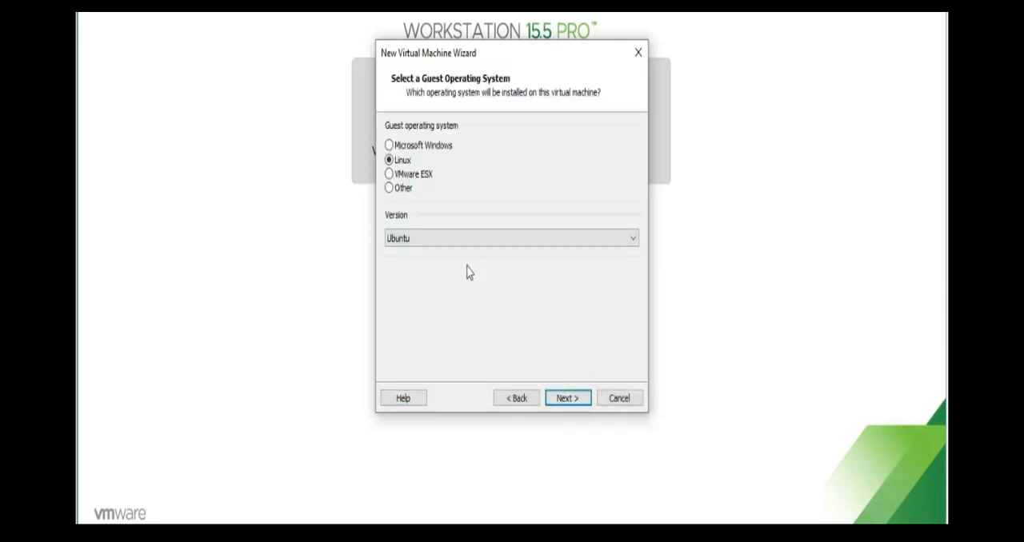
click(569, 398)
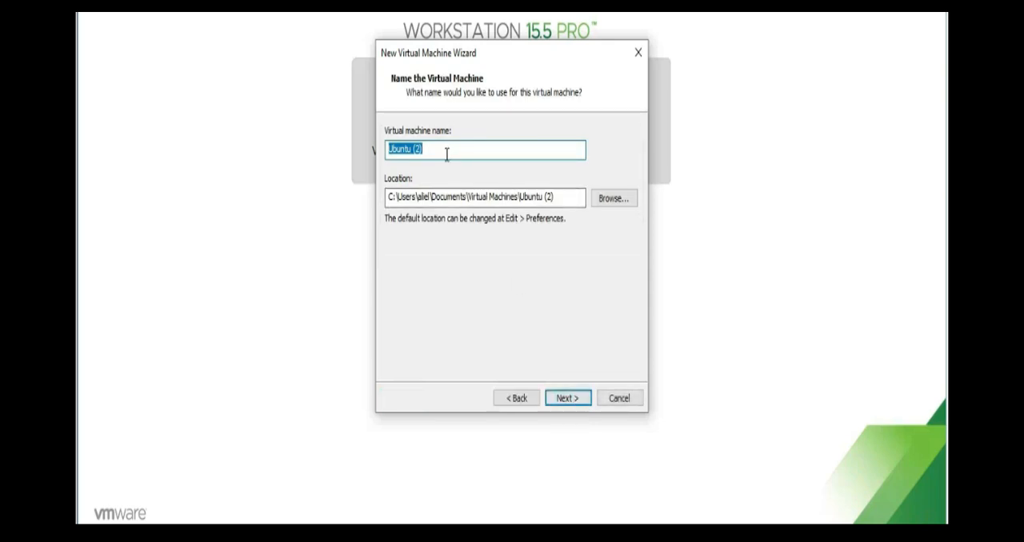
Name the virtual machine IPCOP and accept its default storage location
text(IPCOP)
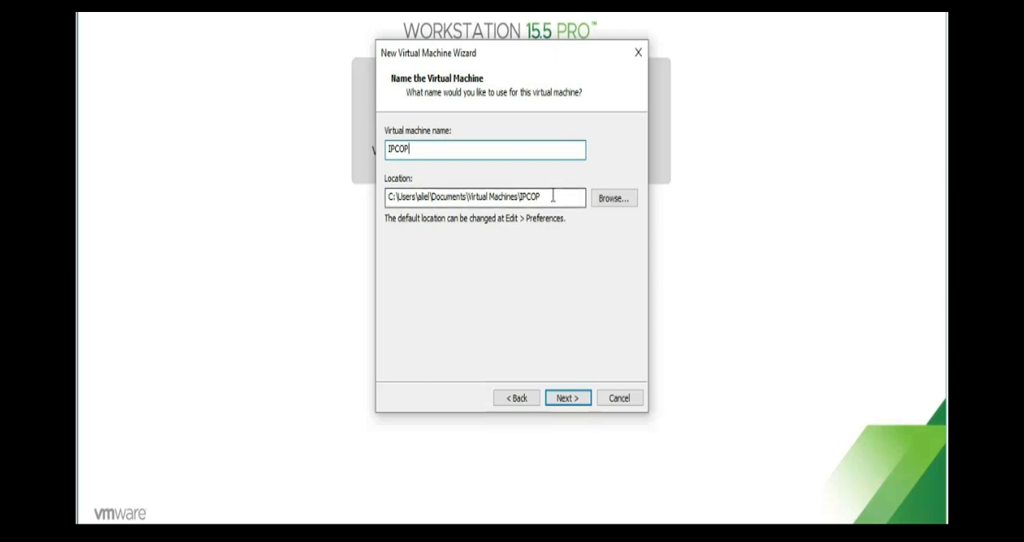
mouse_move(550, 196)
mouse_down()
mouse_move(424, 175)
mouse_move(371, 194)
mouse_up()
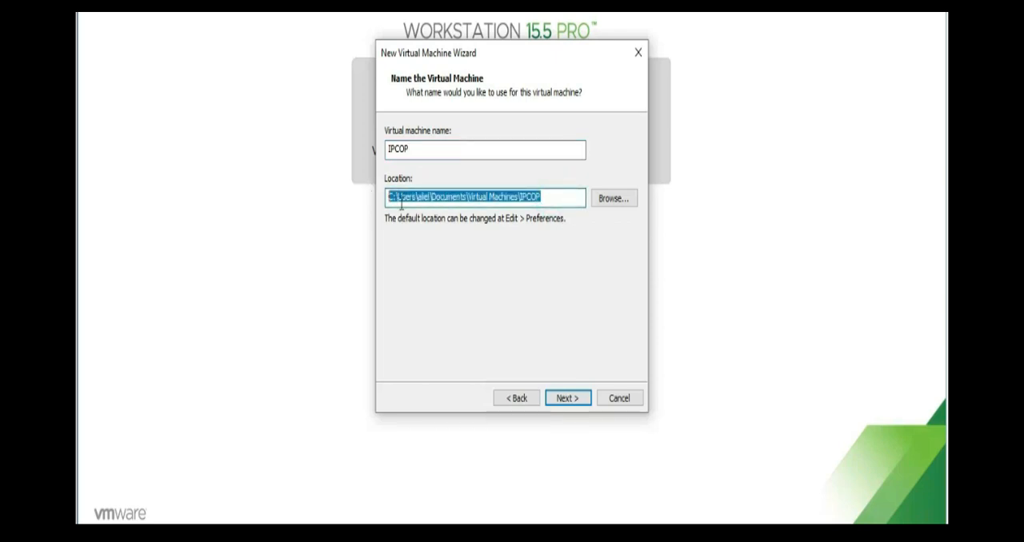
click(559, 200)
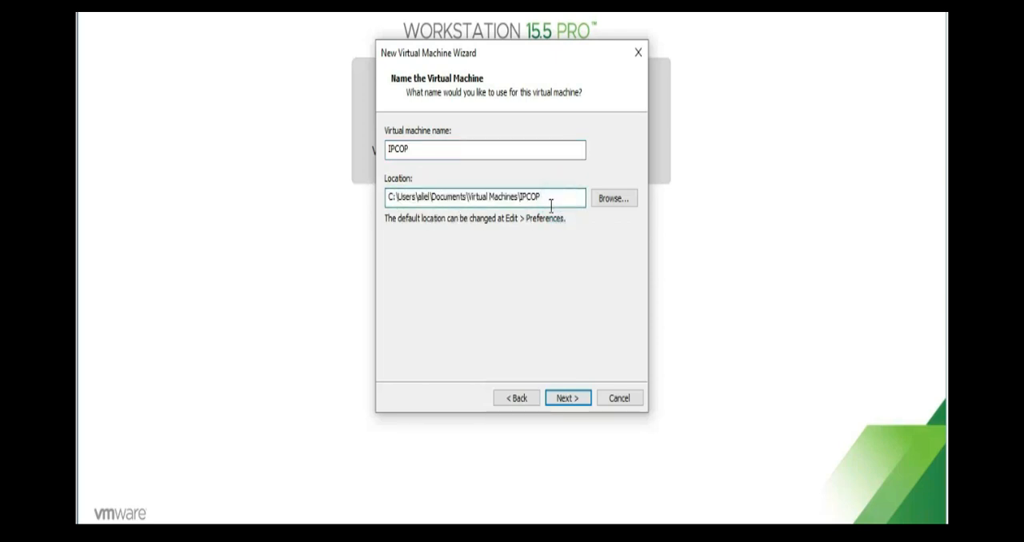
drag(550, 198, 381, 170)
click(574, 400)
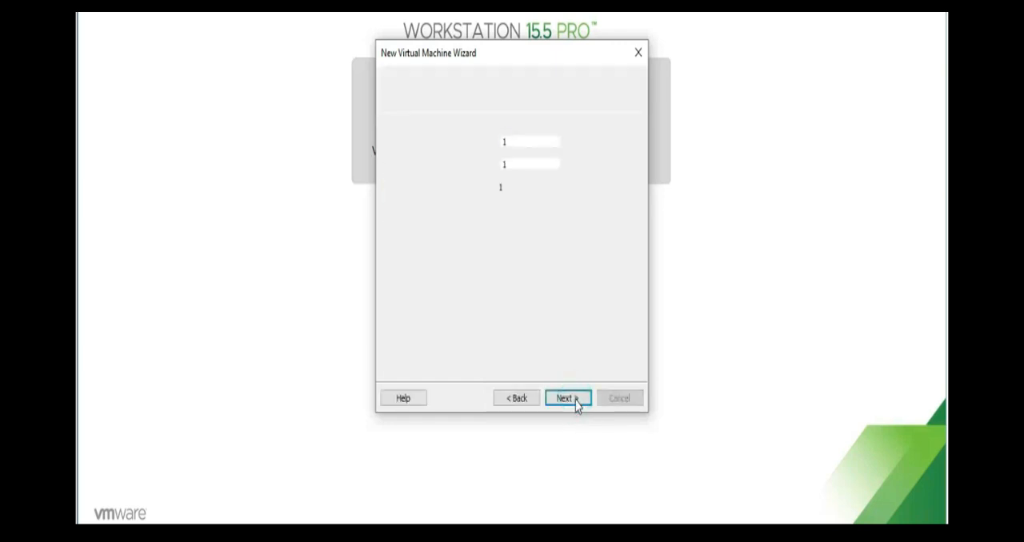
Keep one processor with one core and set the virtual machine's memory to 512 MB
click(452, 139)
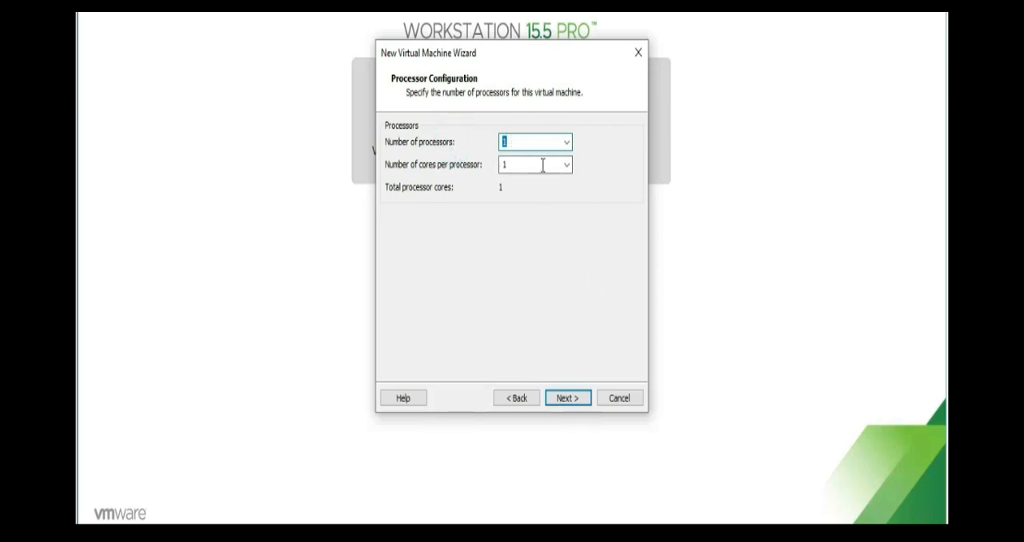
click(563, 400)
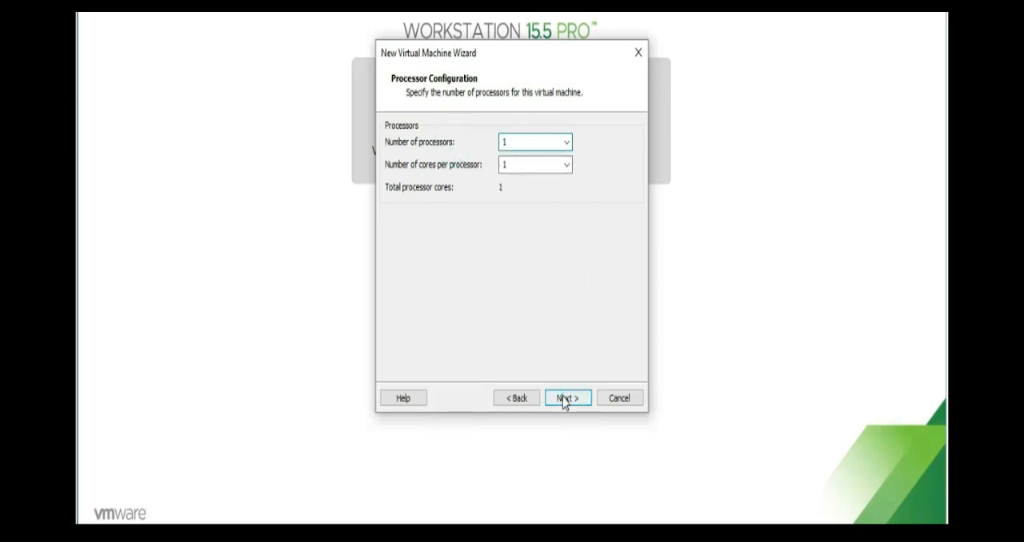
click(563, 400)
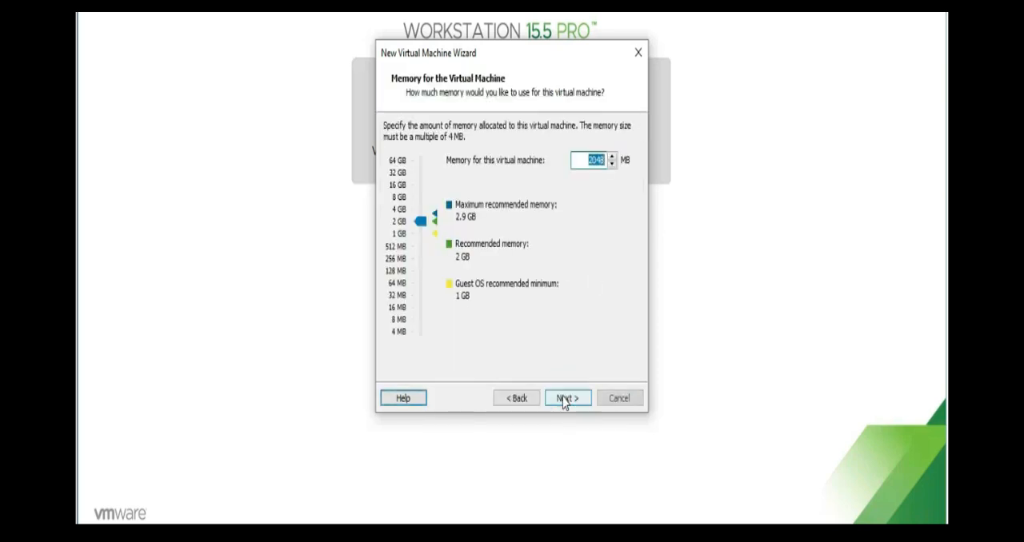
click(418, 254)
click(418, 254)
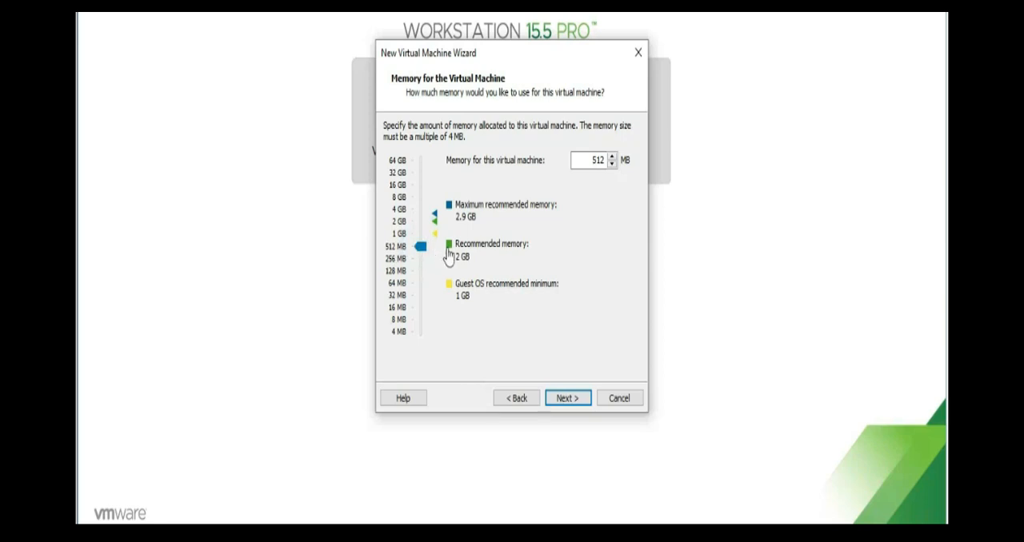
click(567, 398)
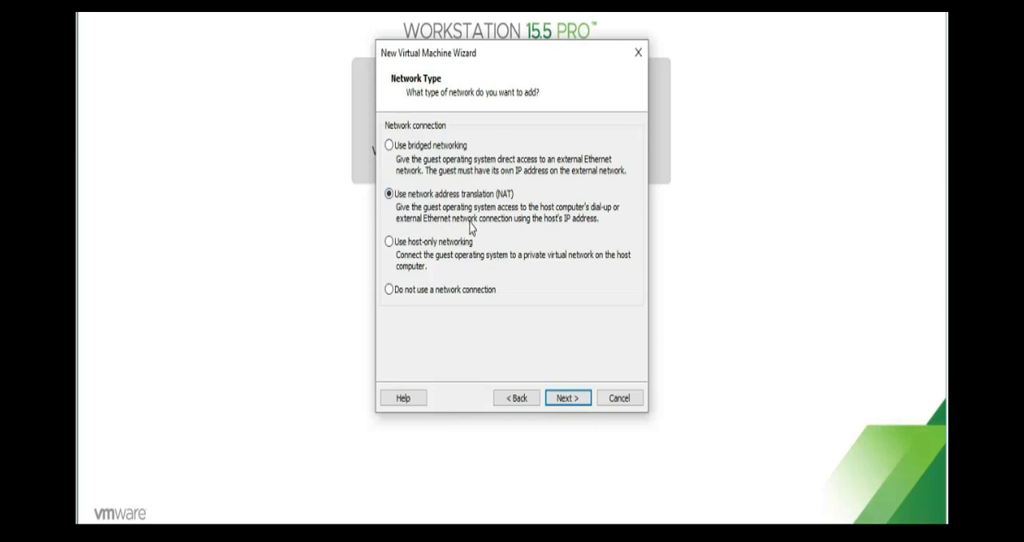
Choose bridged networking for the virtual machine and accept the LSI Logic SCSI controller
click(392, 148)
click(565, 400)
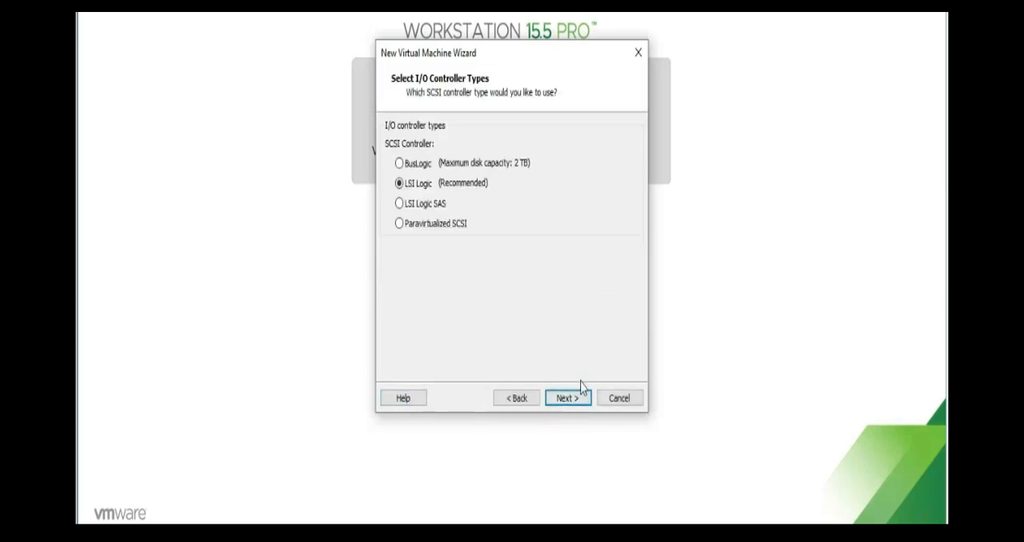
click(569, 398)
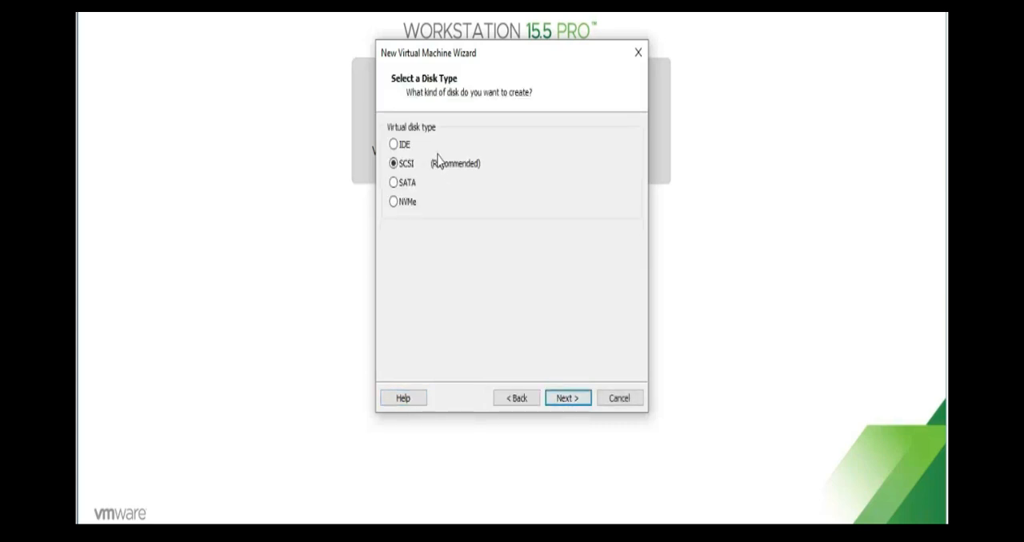
Create a new 20 GB SATA virtual disk split into multiple files, stored as IPCOP.vmdk
click(393, 182)
click(567, 399)
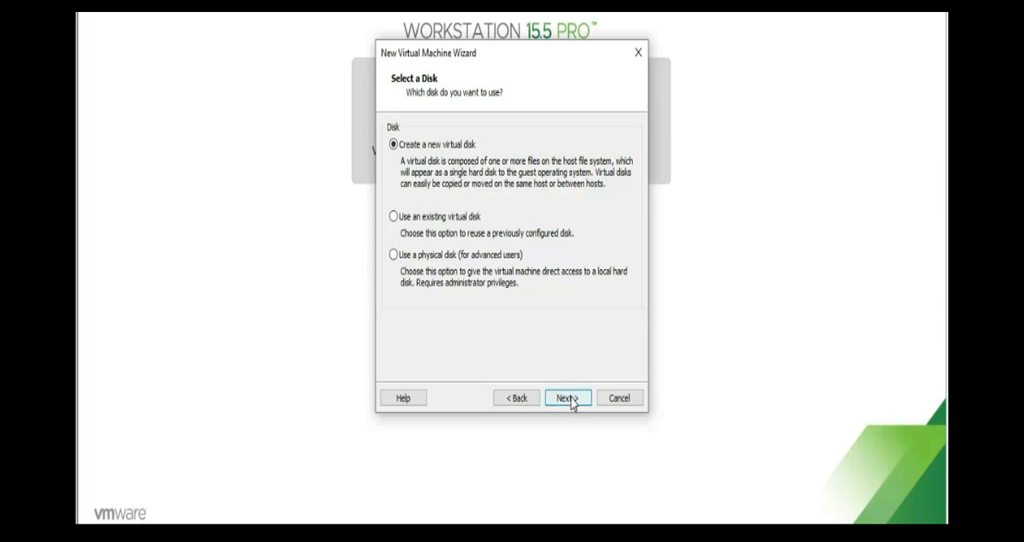
click(568, 398)
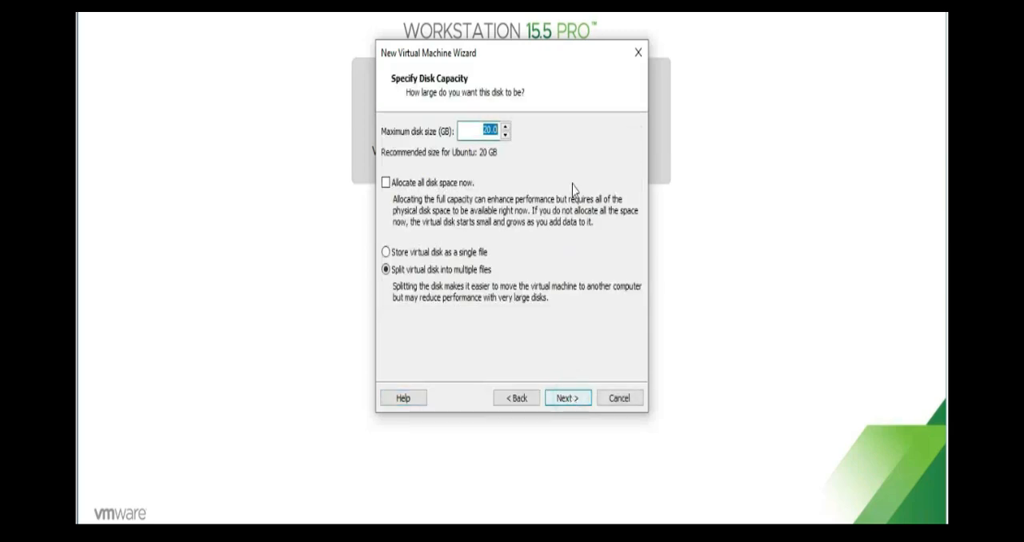
double_click(489, 131)
click(573, 399)
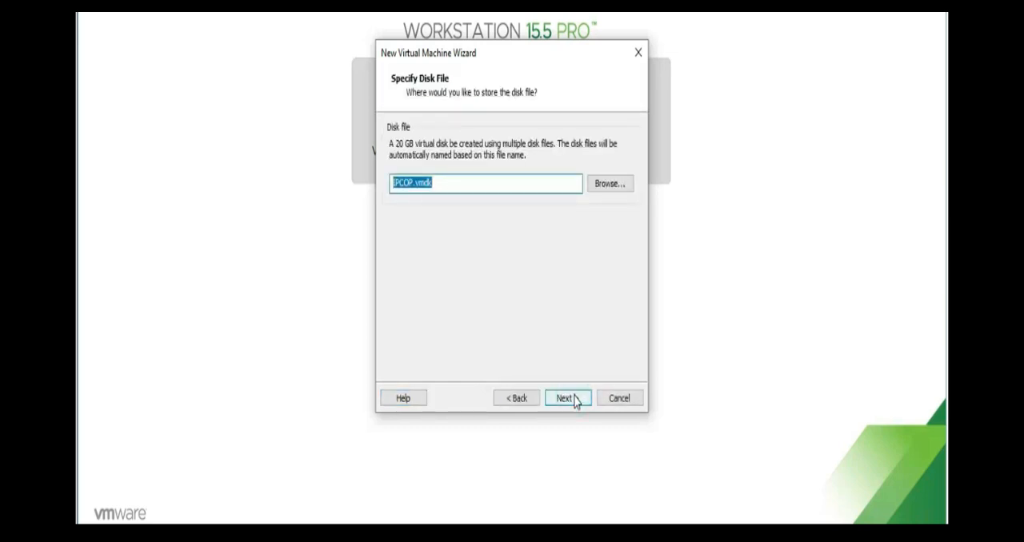
click(572, 400)
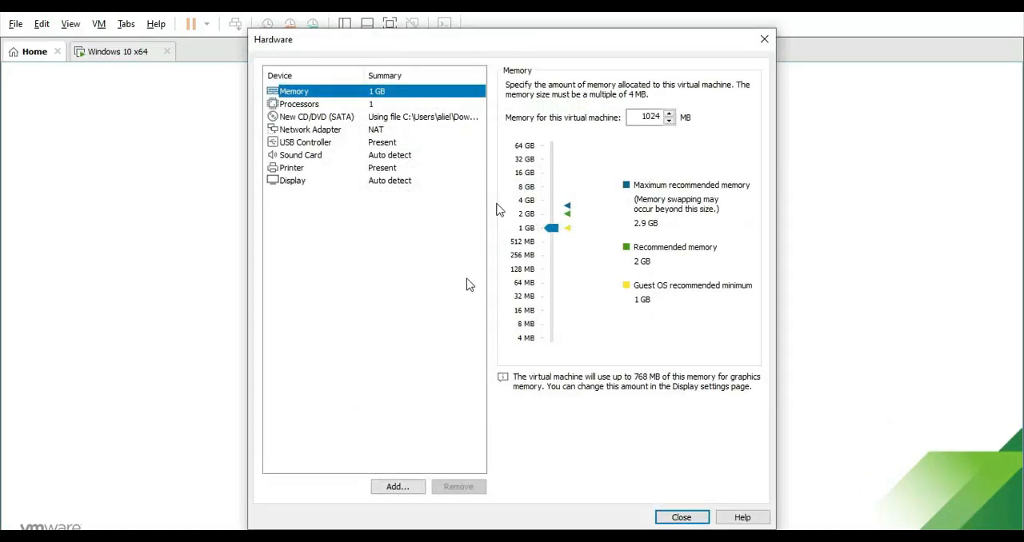
Add a second network adapter to the virtual machine's hardware
click(398, 487)
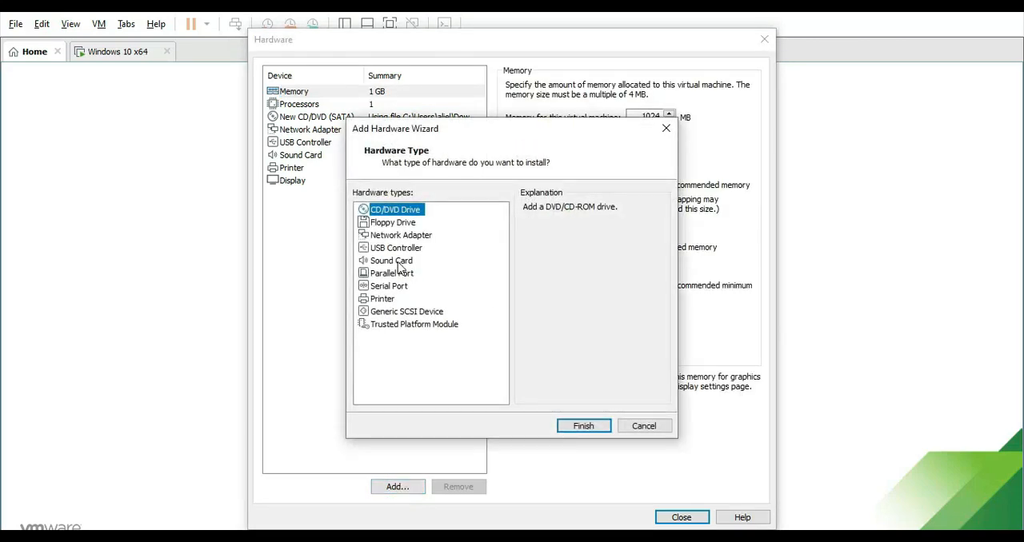
click(400, 261)
click(400, 248)
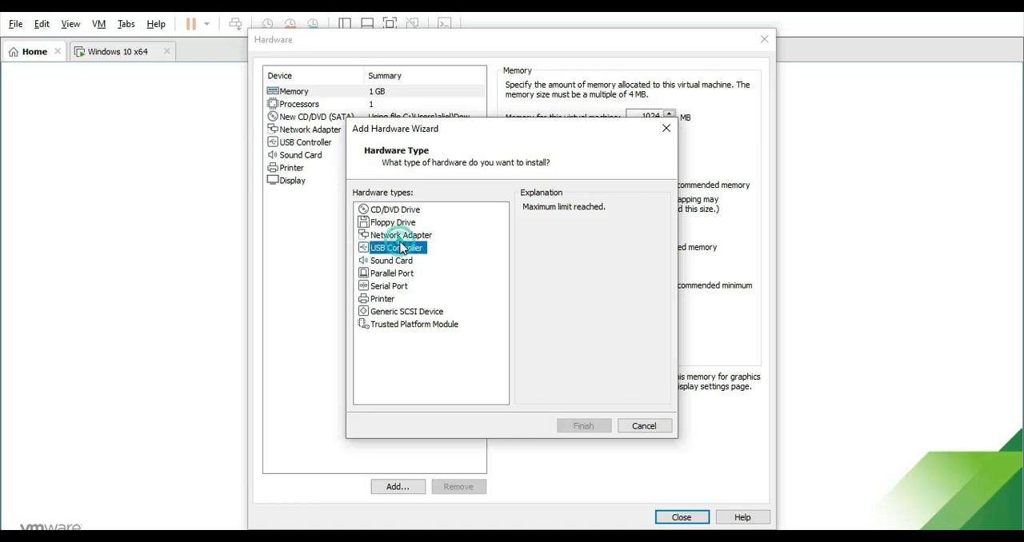
click(400, 235)
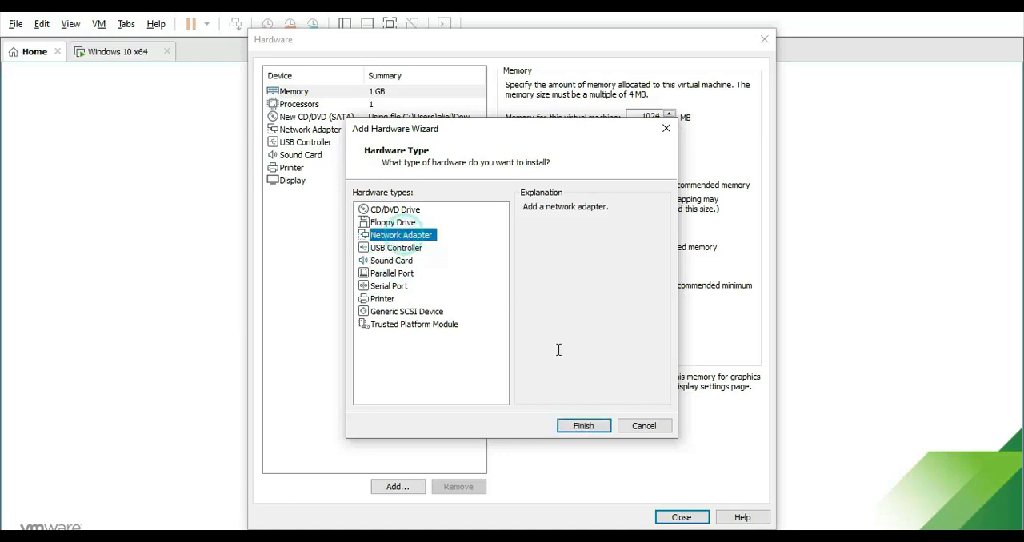
click(591, 429)
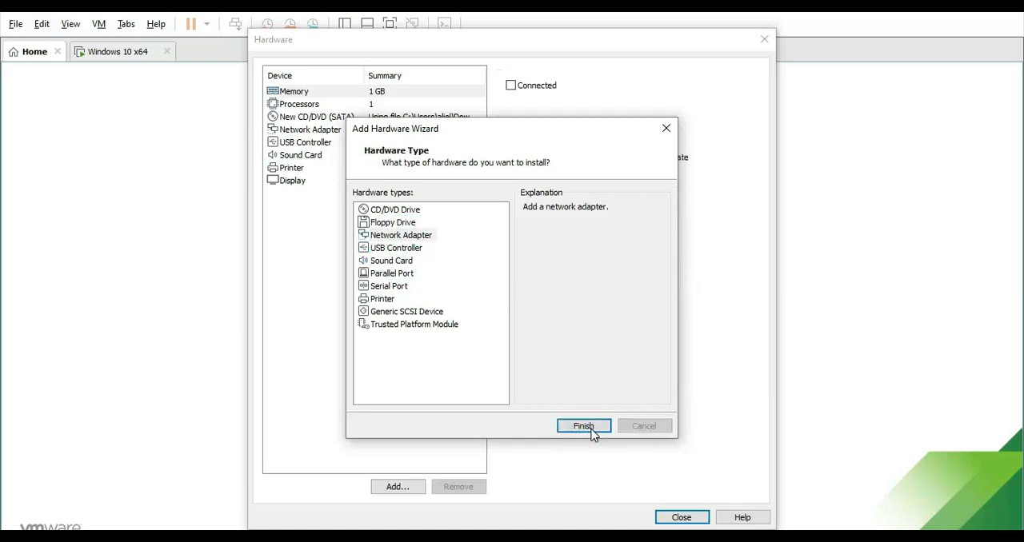
Connect Network Adapter 2 to the custom virtual network VMnet8 (NAT) and close the hardware settings
click(537, 208)
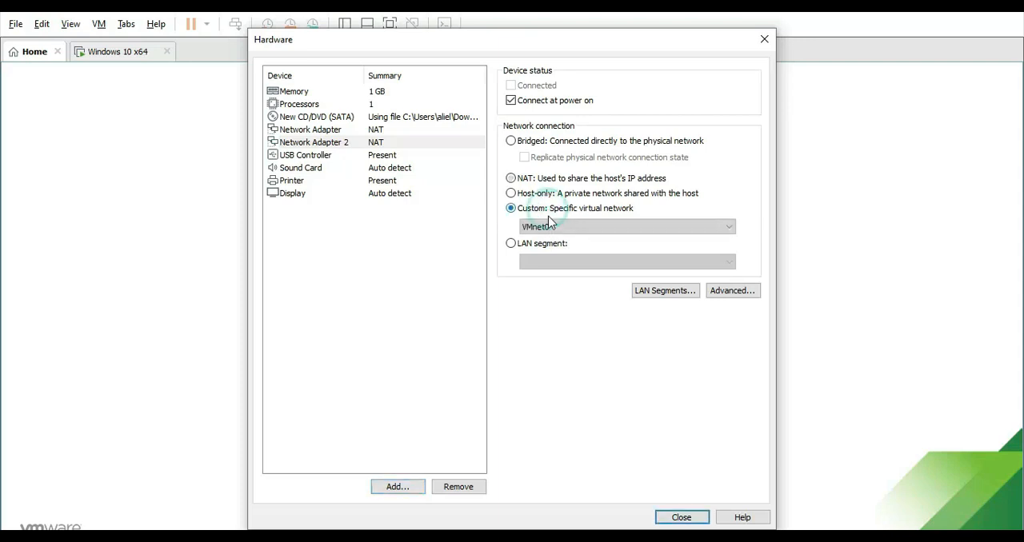
click(551, 227)
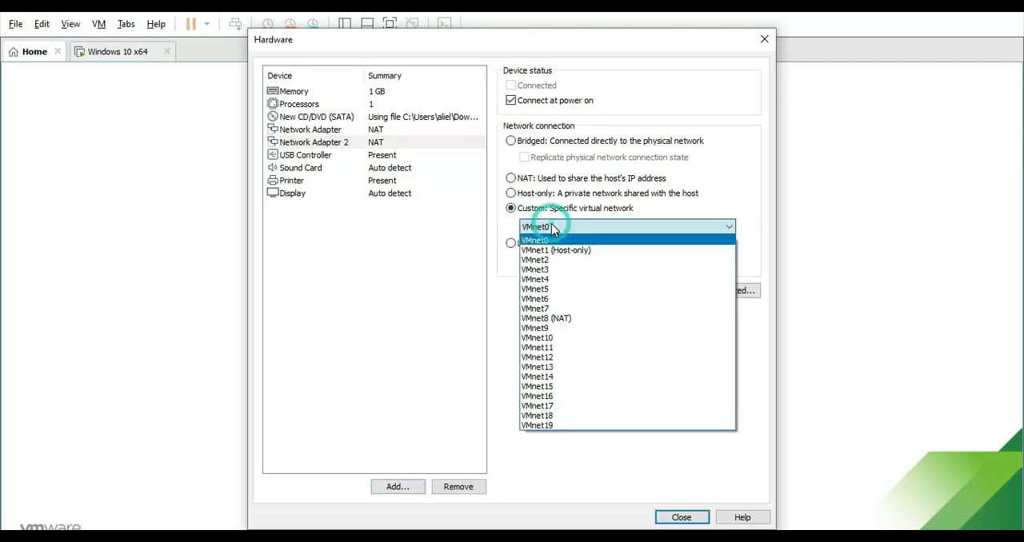
click(549, 319)
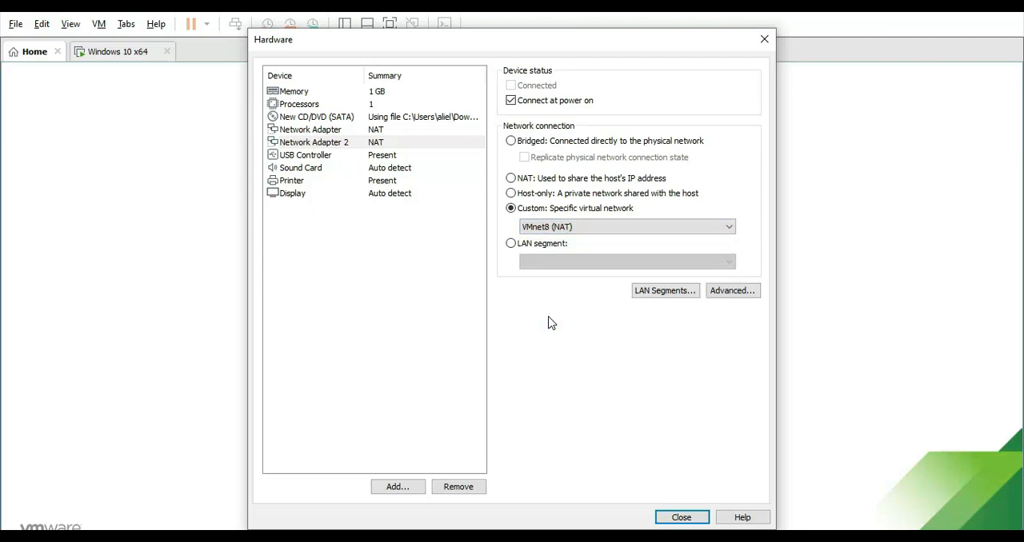
click(678, 518)
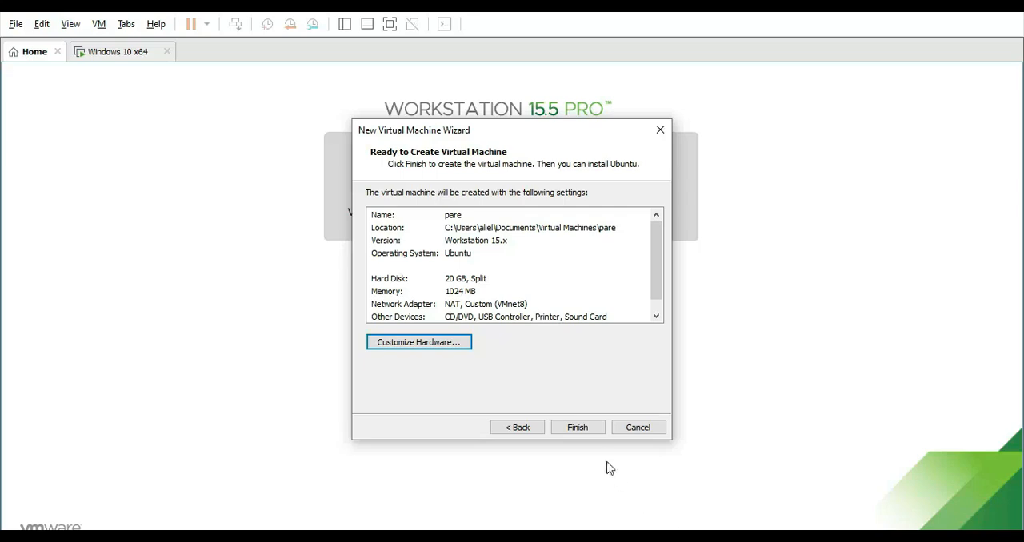
Finish creating the virtual machine and power on IPCOP
click(590, 431)
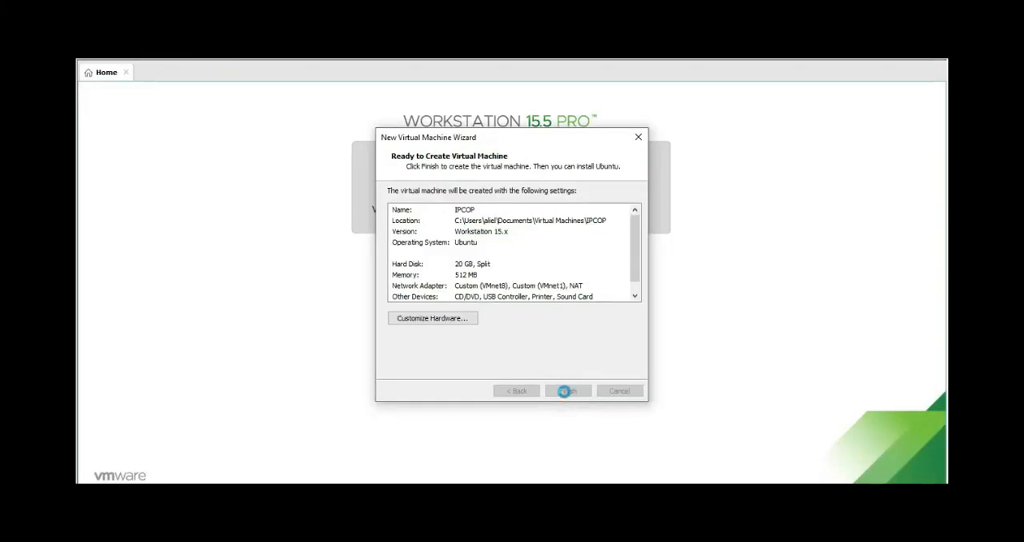
click(565, 391)
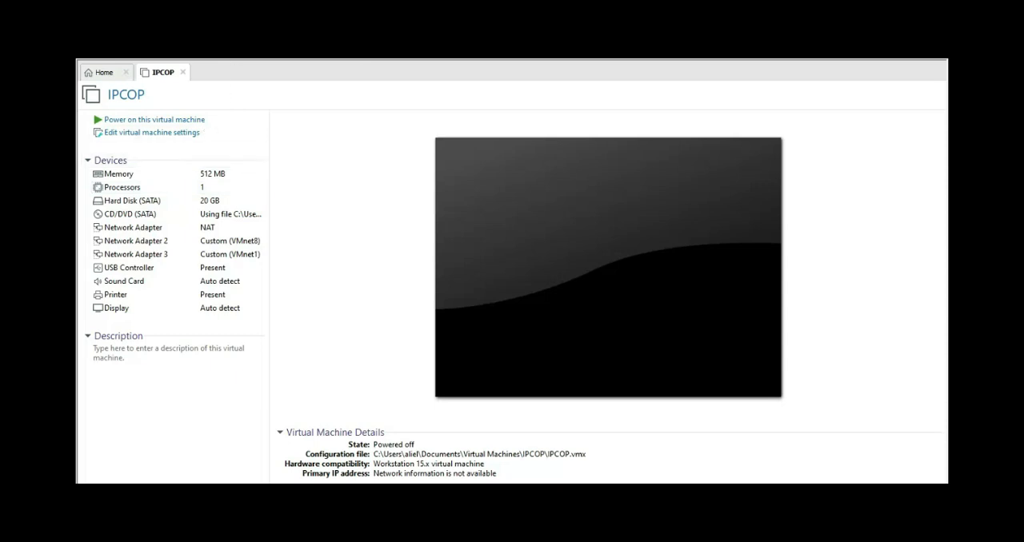
click(237, 57)
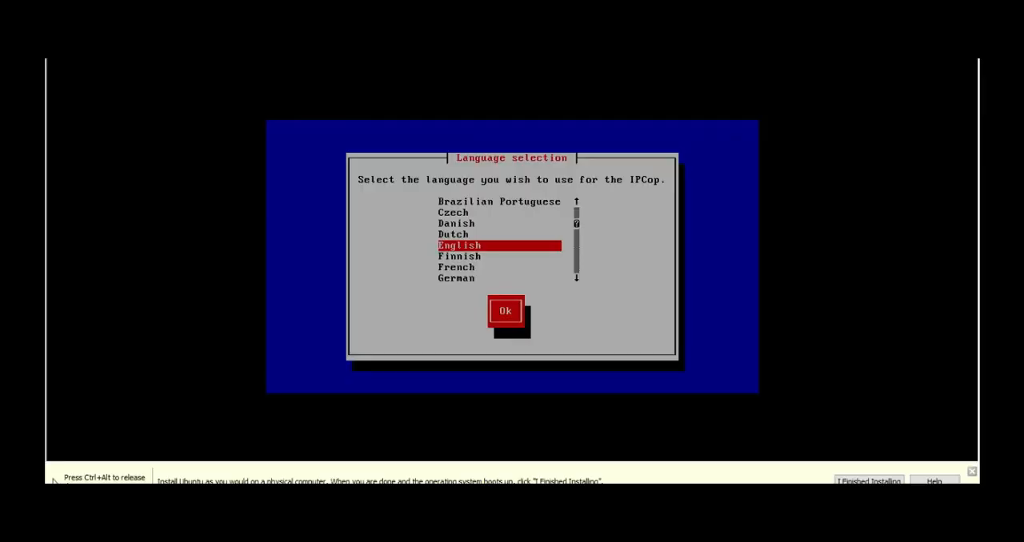
Choose French as the installation language and continue past the welcome screen
key(Up)
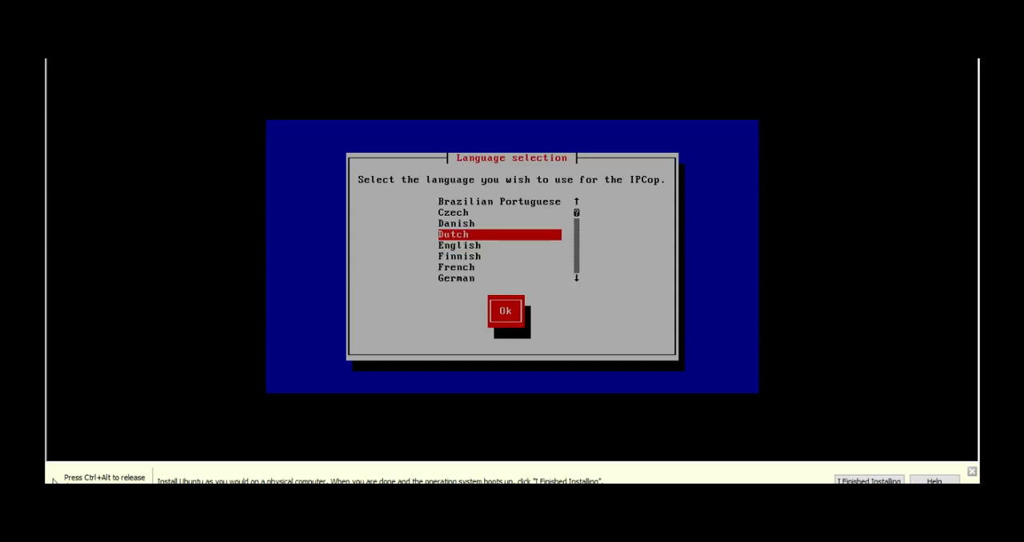
key(Down)
key(Up)
key(Down)
key(Up)
key(Down)
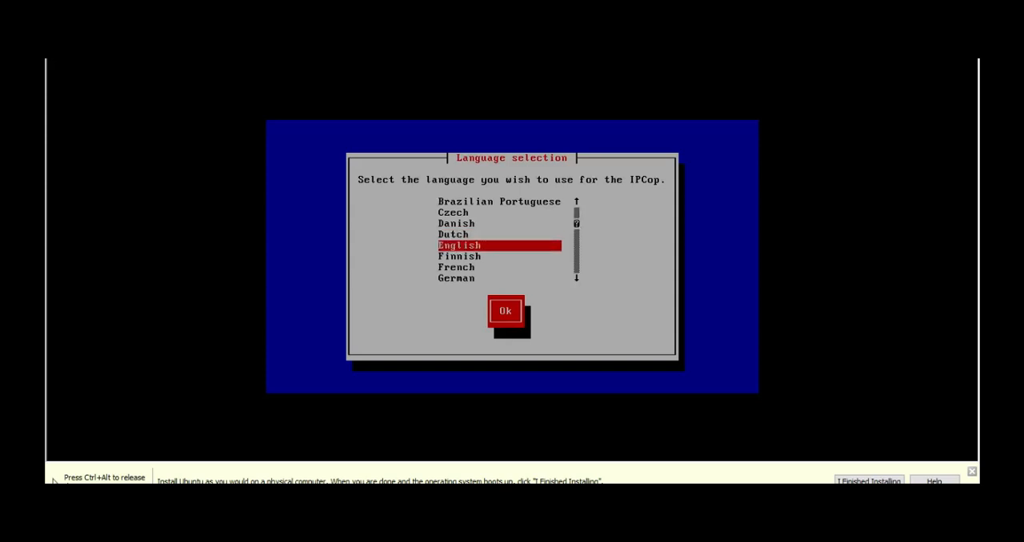
key(Down)
key(Up)
key(Down)
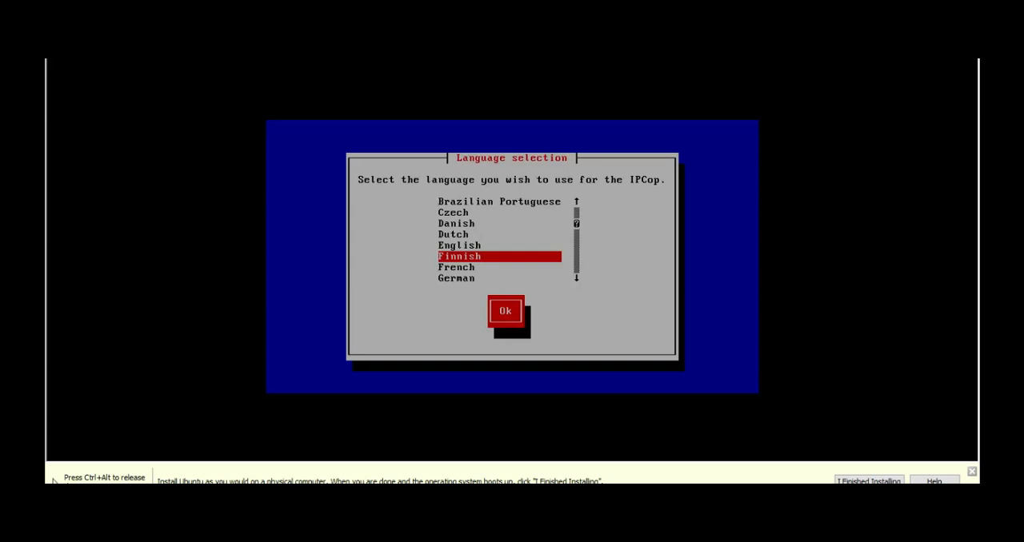
key(Tab)
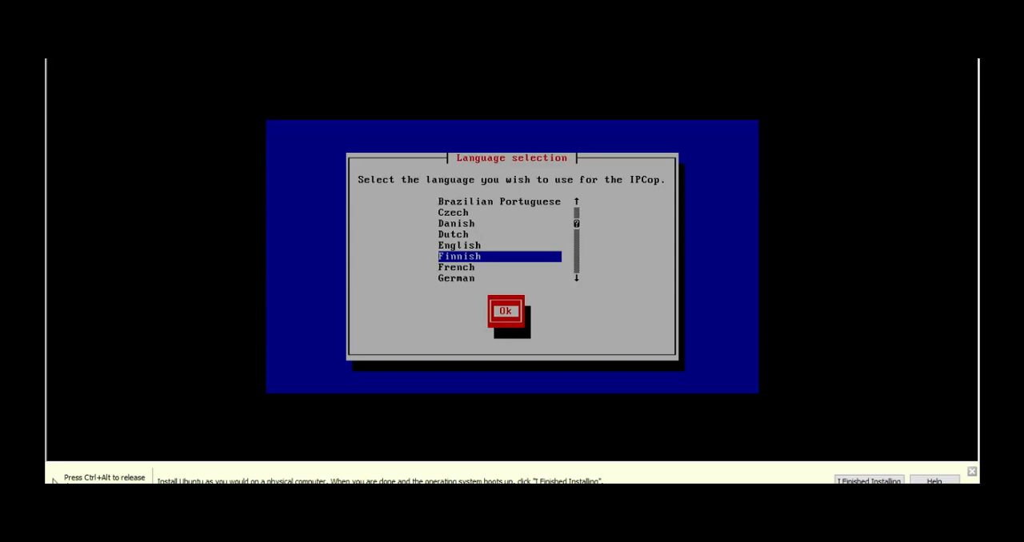
key(Tab)
key(Down)
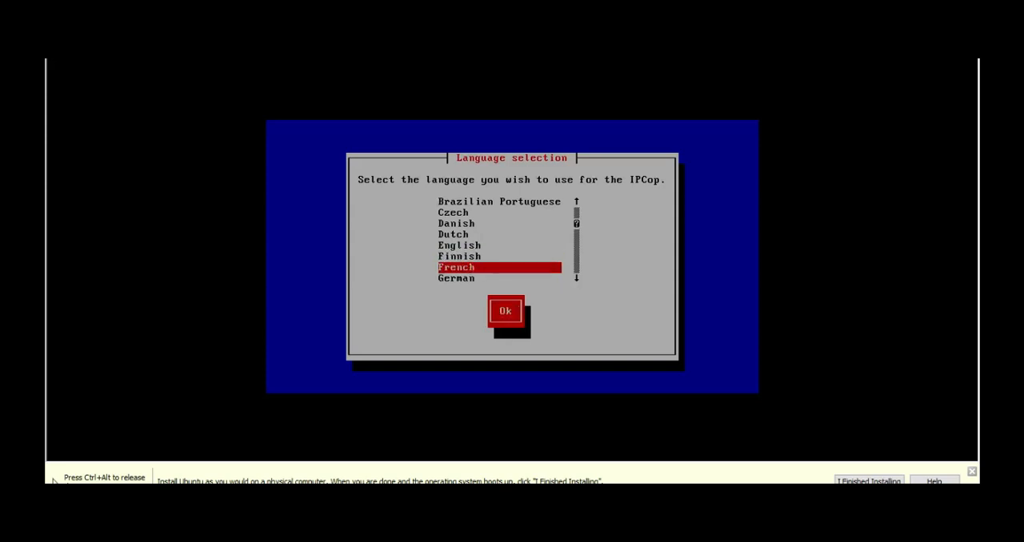
key(Return)
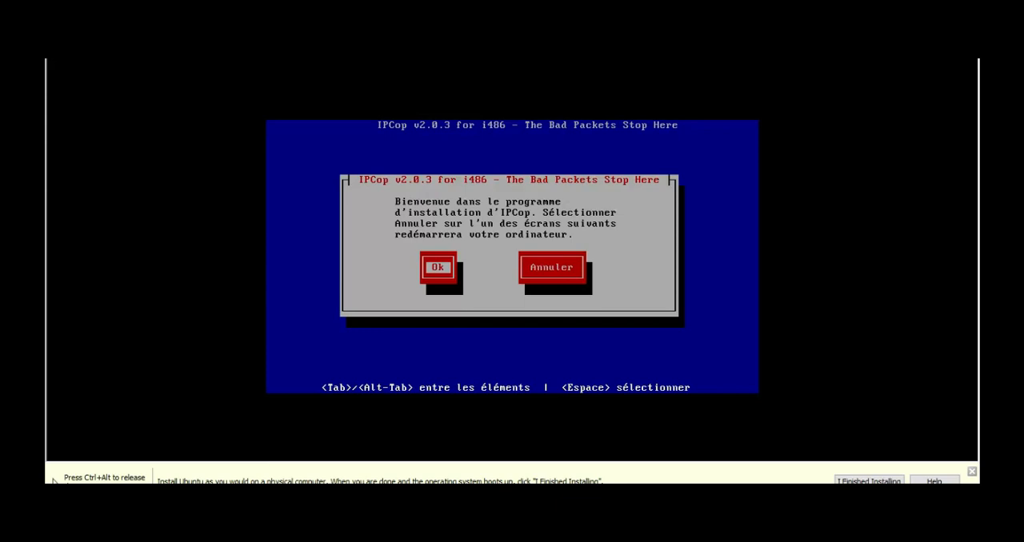
key(Return)
Set the keyboard layout to azerty
key(Up)
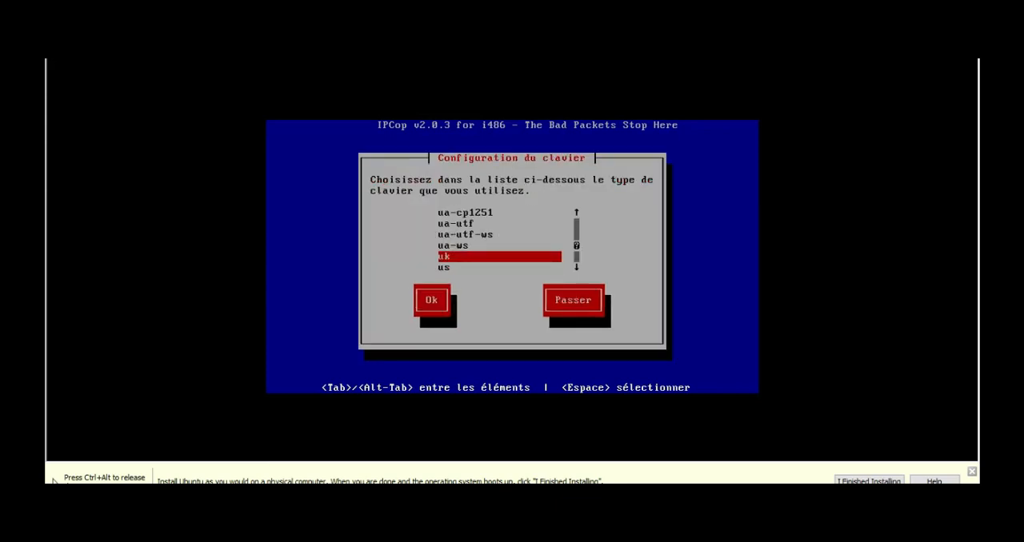
key(Up)
key(Down)
key(Up)
key(Home)
key(Down)
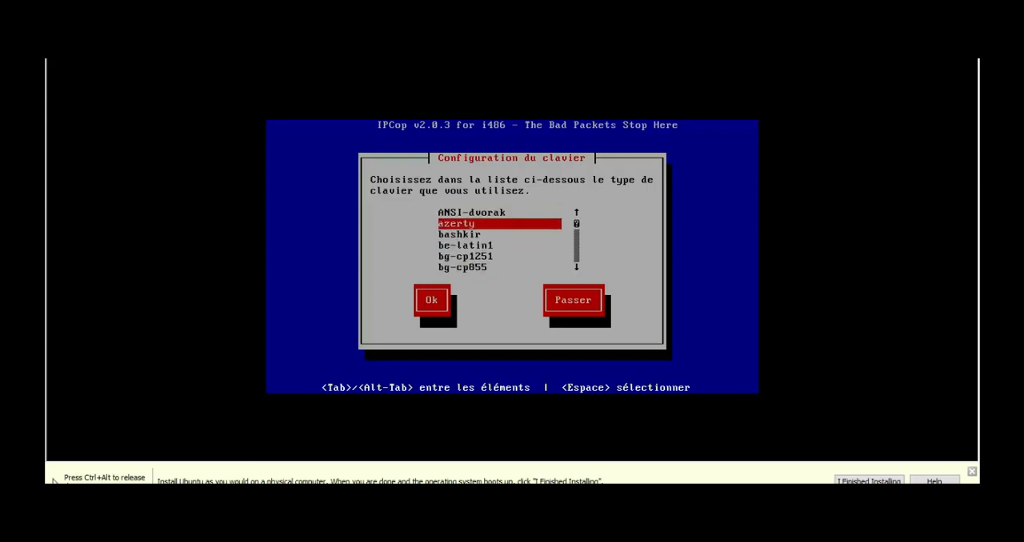
key(Down)
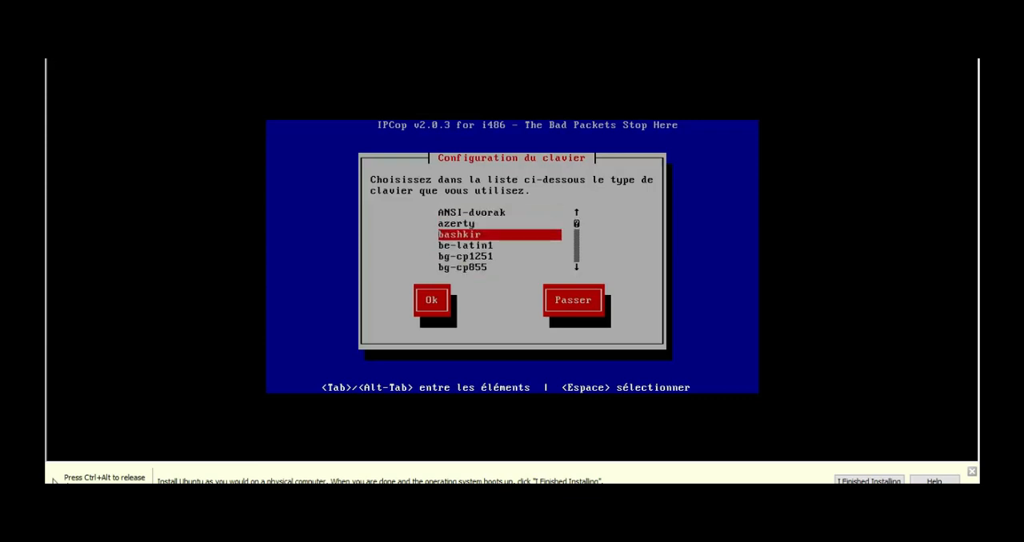
key(Up)
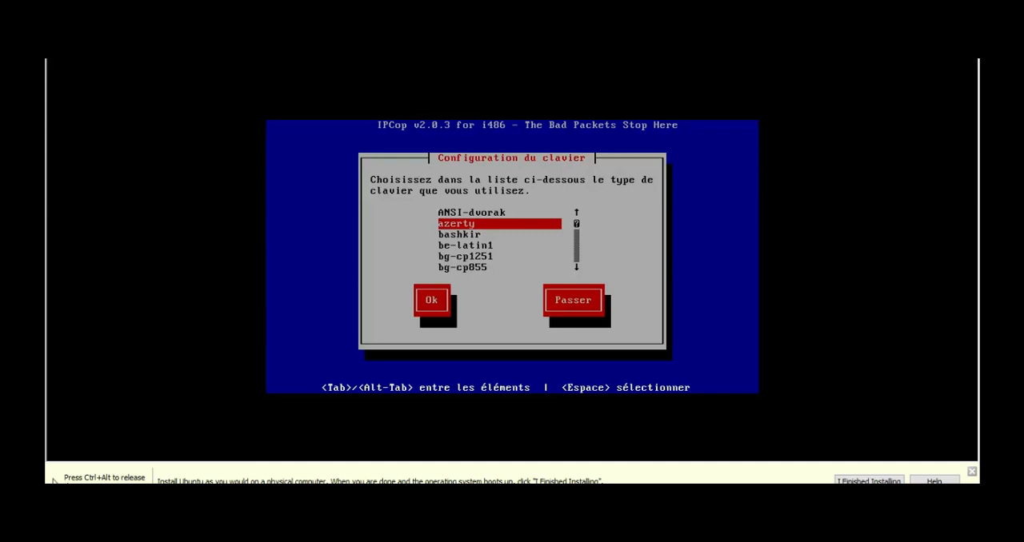
key(Return)
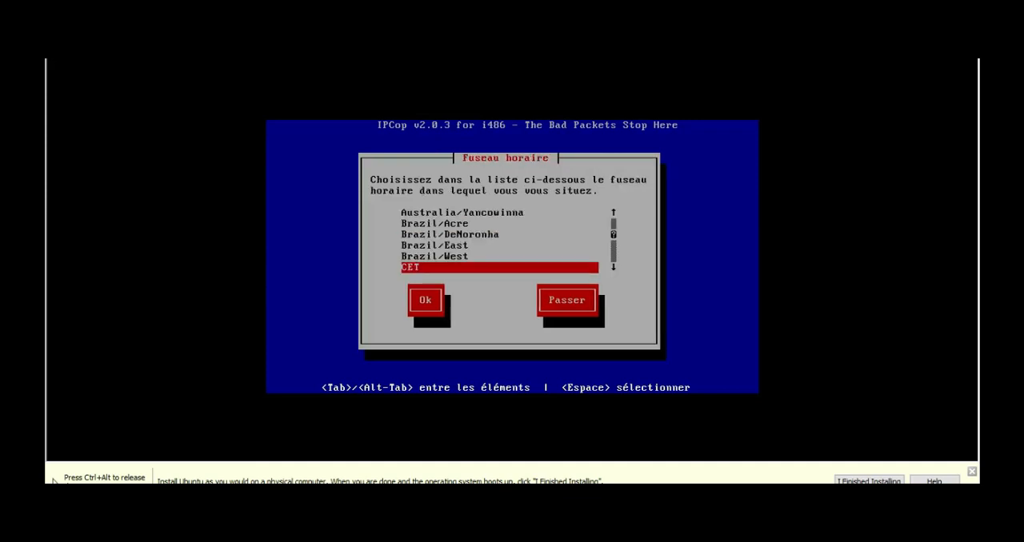
Set the time zone to GMT-0
key(Up)
key(Down)
key(Up)
key(Down)
key(Up)
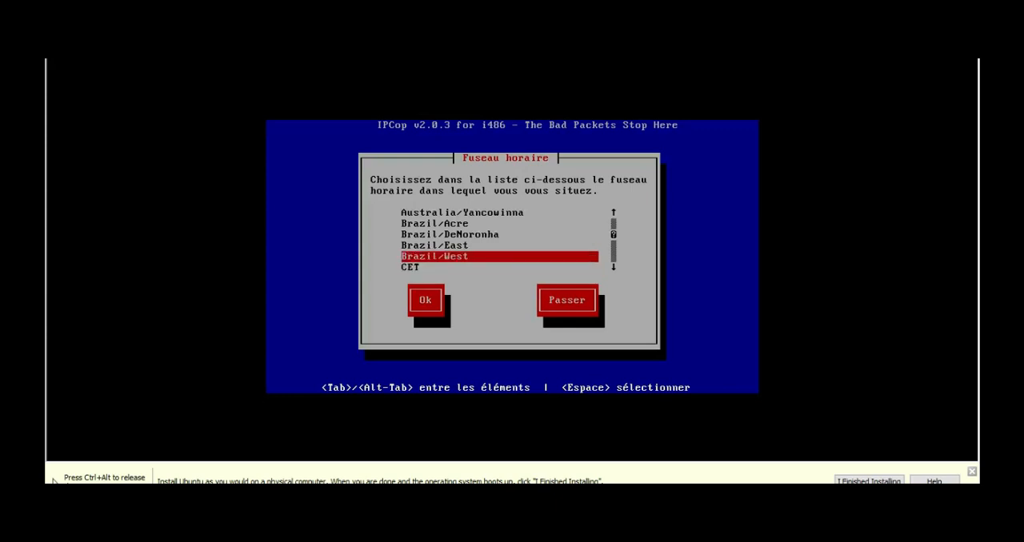
key(g)
key(Down)
key(Down)
key(Down)
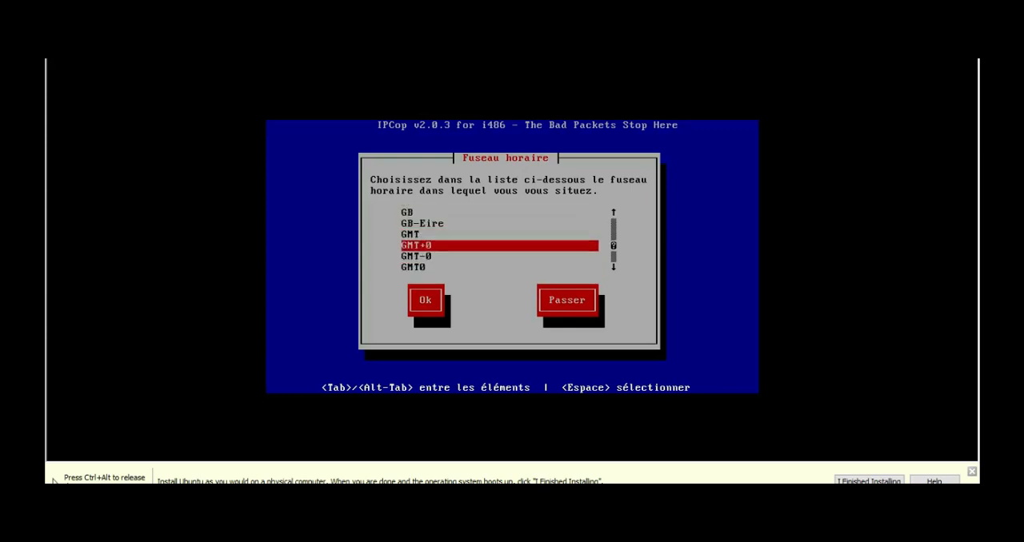
key(Down)
key(Return)
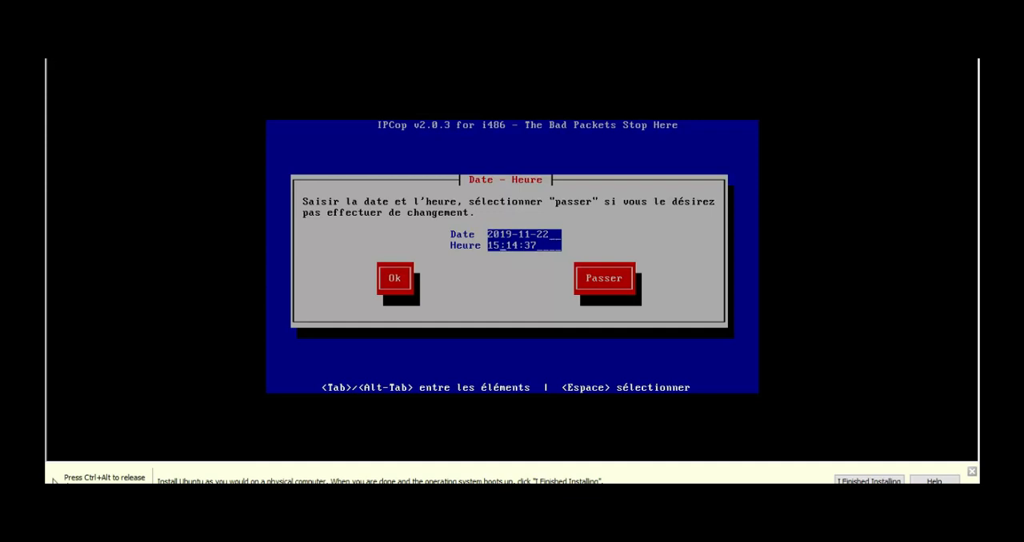
Change the hour of the system time to 16 and accept the date and time
key(BackSpace)
text(6)
key(Tab)
key(Return)
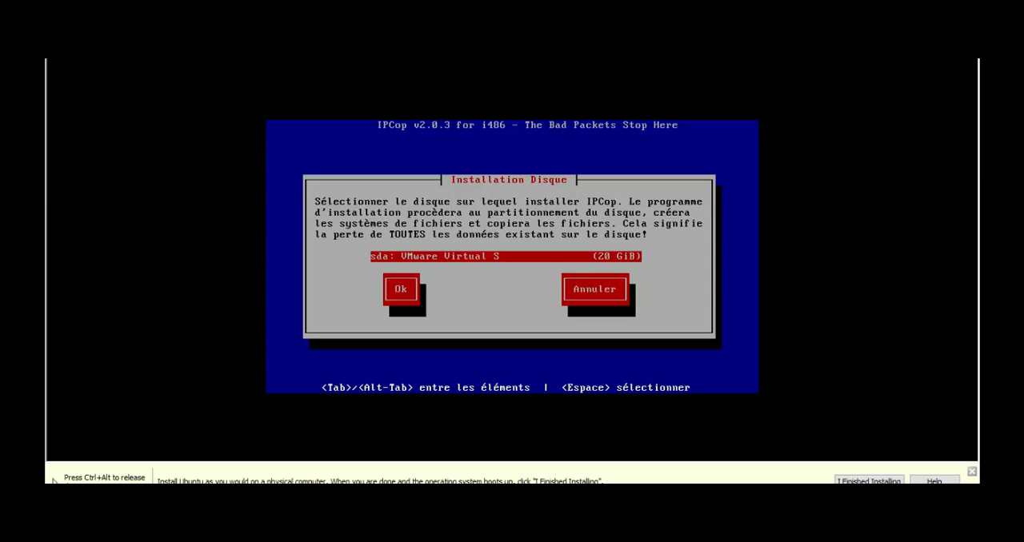
Select the 20 GiB sda disk as installation target, accept erasing its data and choose the Disque Dur installation
key(Tab)
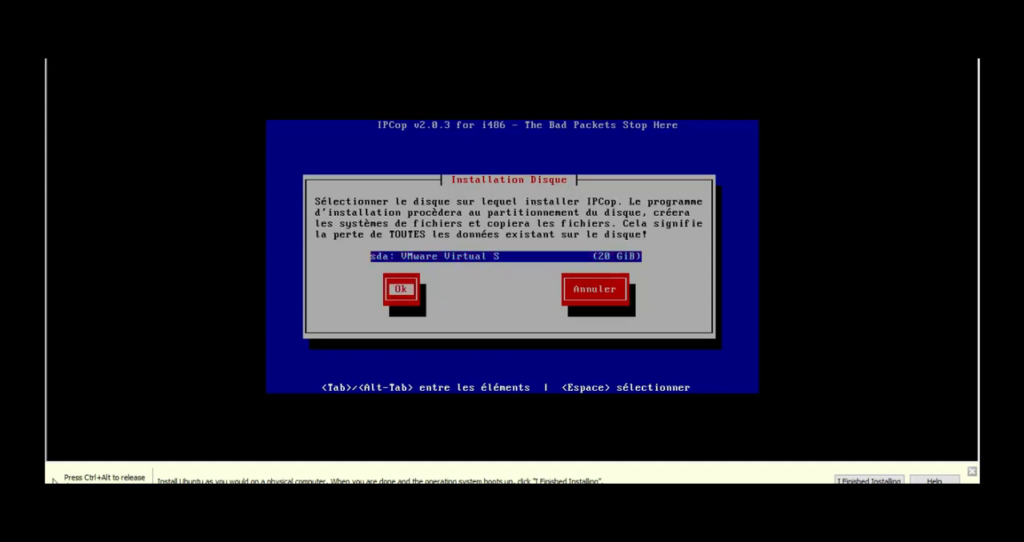
key(Return)
key(Tab)
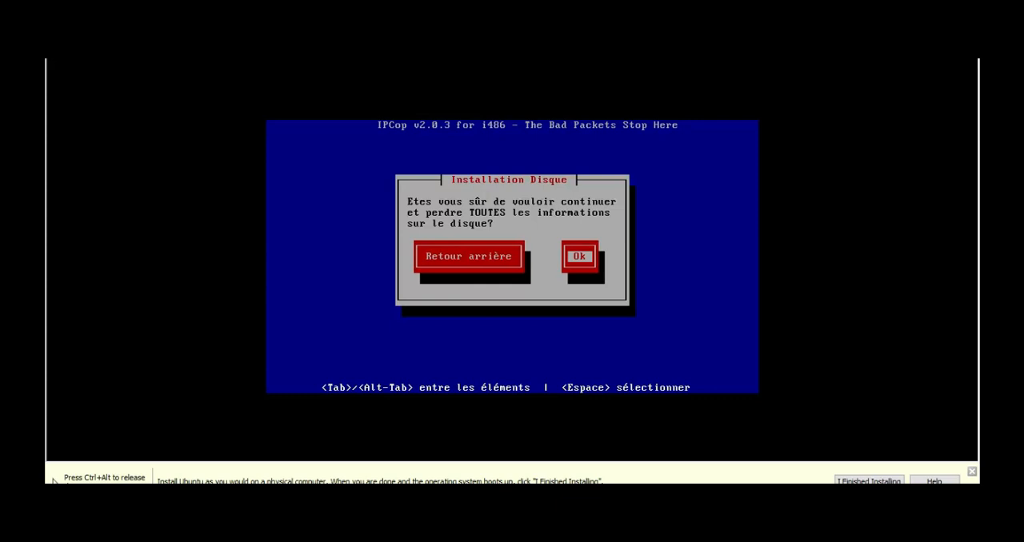
key(Return)
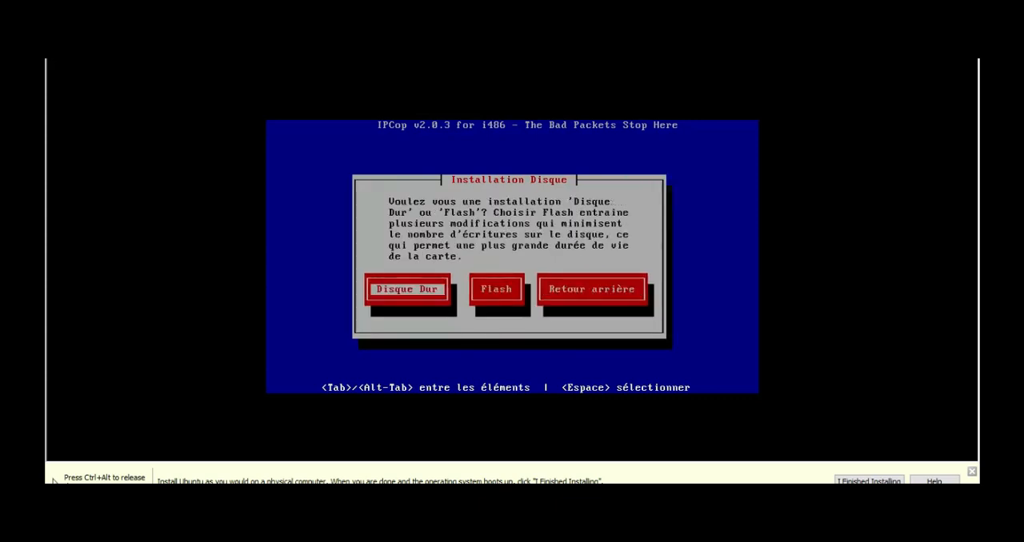
key(Return)
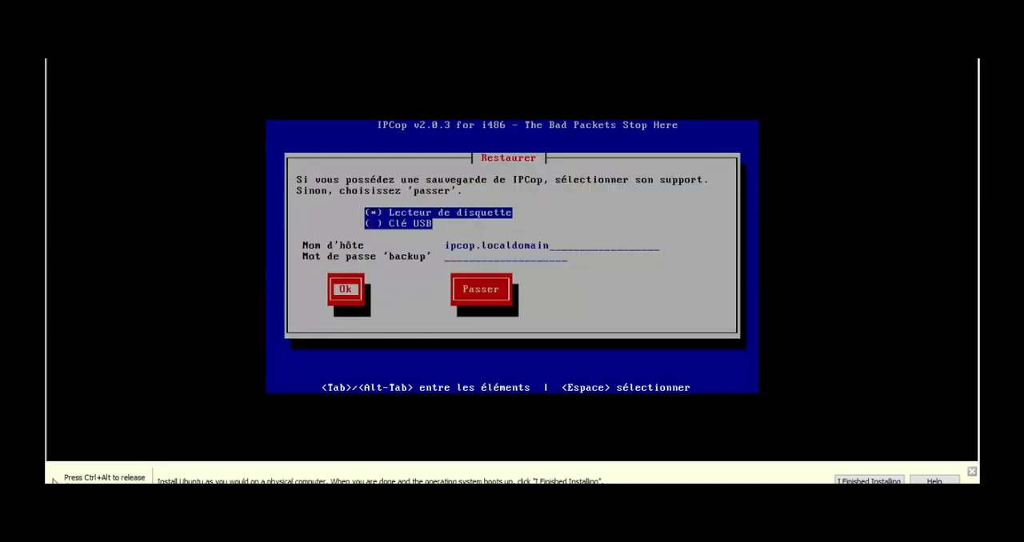
Skip restoring an IPCop backup and acknowledge the installation message to begin the configuration
key(Tab)
key(Return)
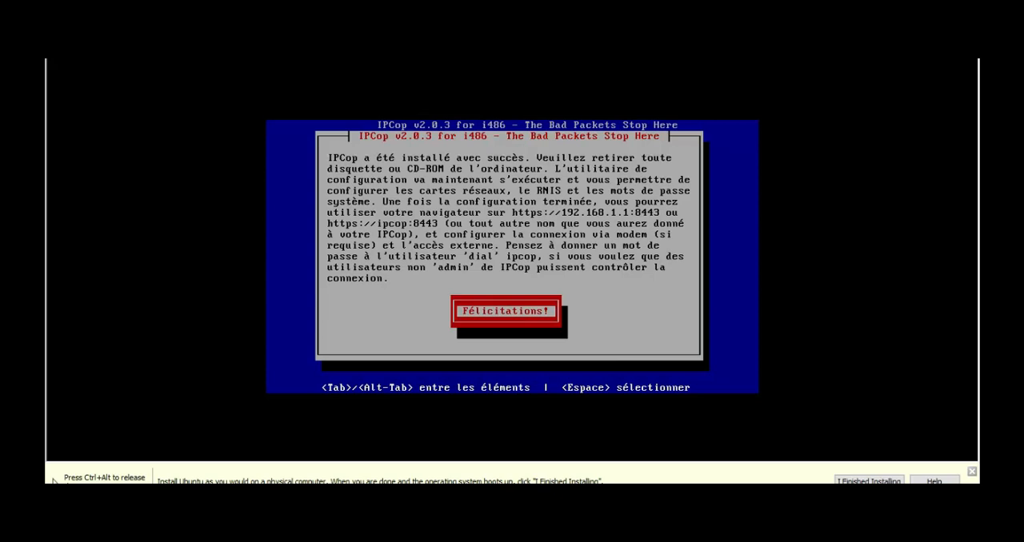
key(Return)
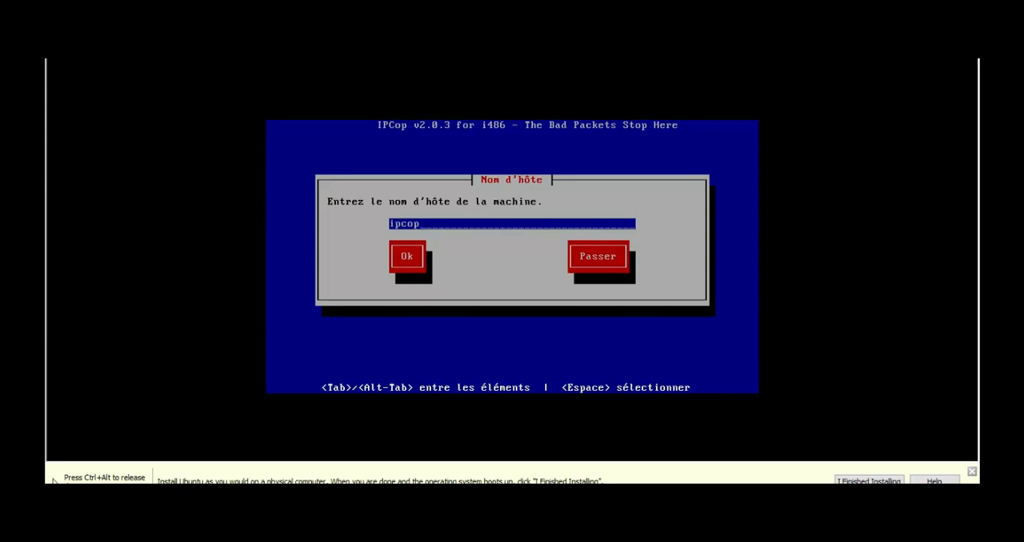
Keep the host name ipcop and the domain name localdomain
key(Tab)
key(Return)
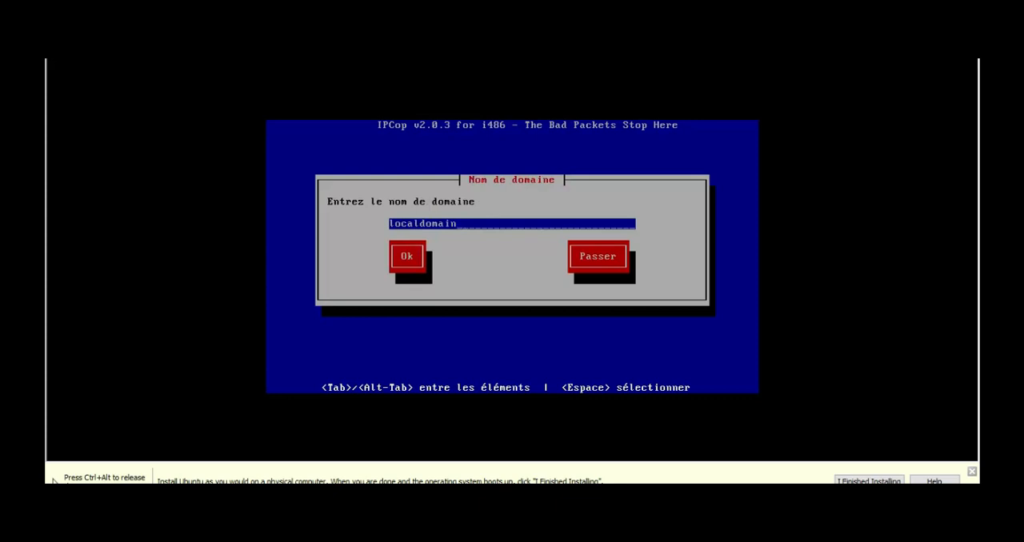
key(Tab)
key(Tab)
key(Return)
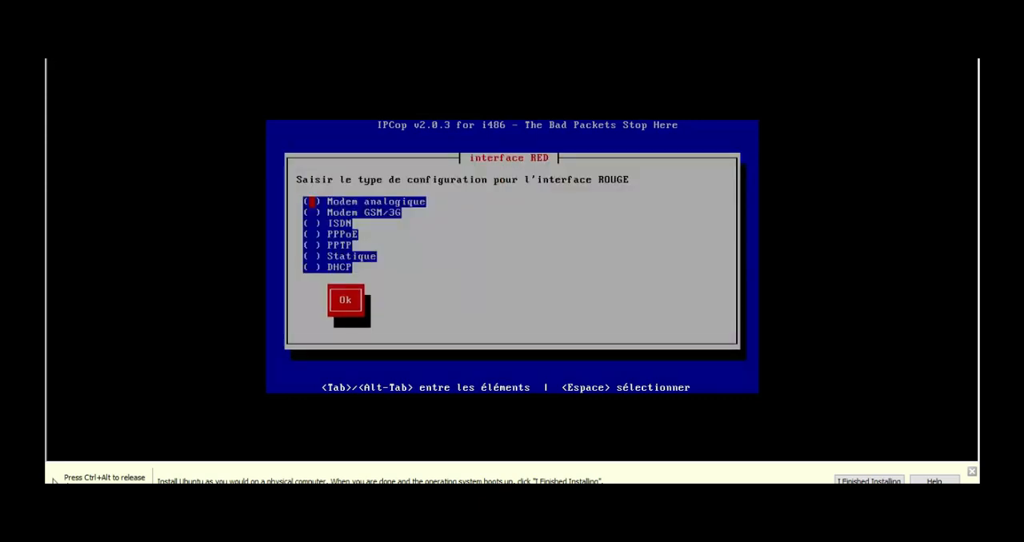
Set the RED interface's configuration type to DHCP
key(Down)
key(Up)
key(Down)
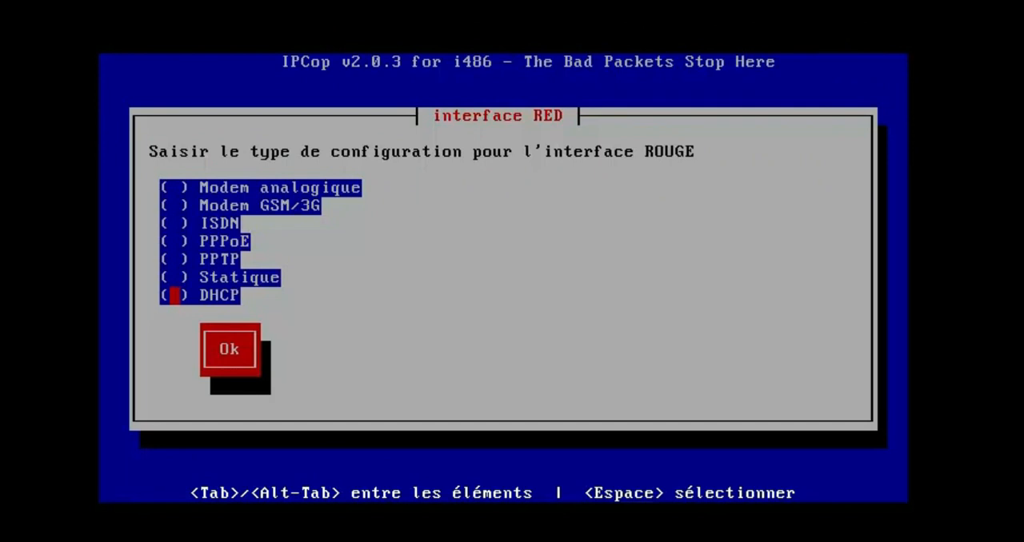
key(Up)
key(Down)
key(space)
key(Tab)
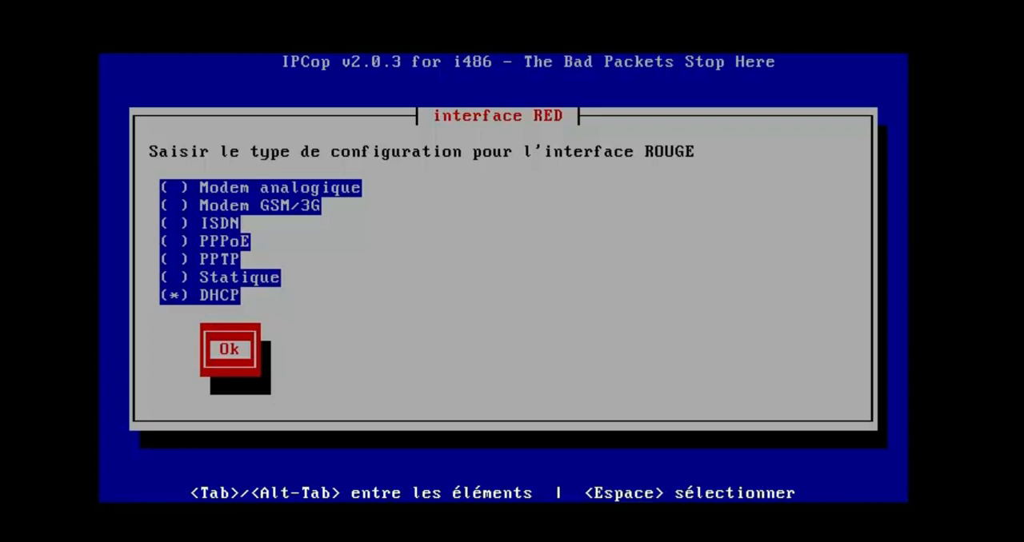
key(Return)
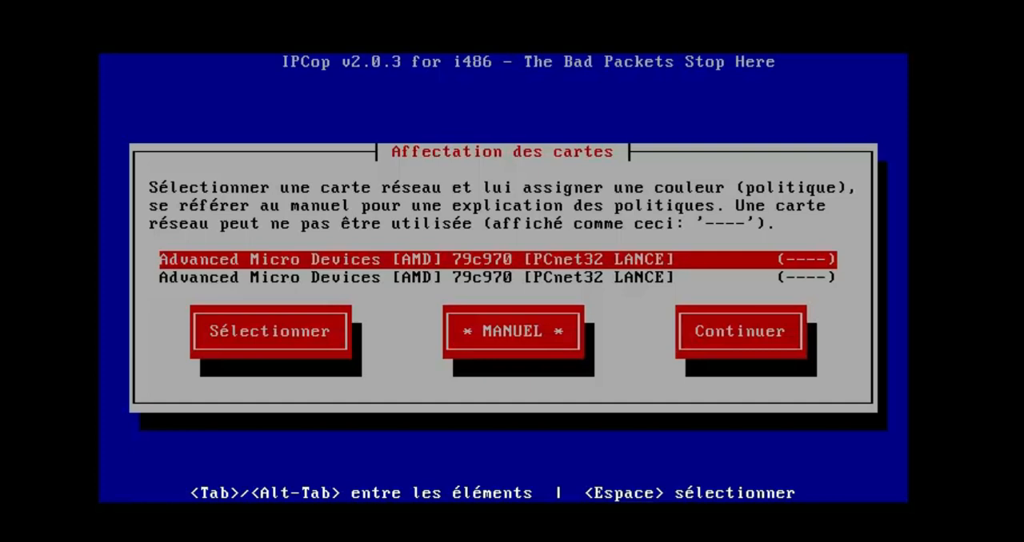
Assign the first AMD PCnet32 network card (eth0) to the RED interface
key(Return)
key(Down)
key(Down)
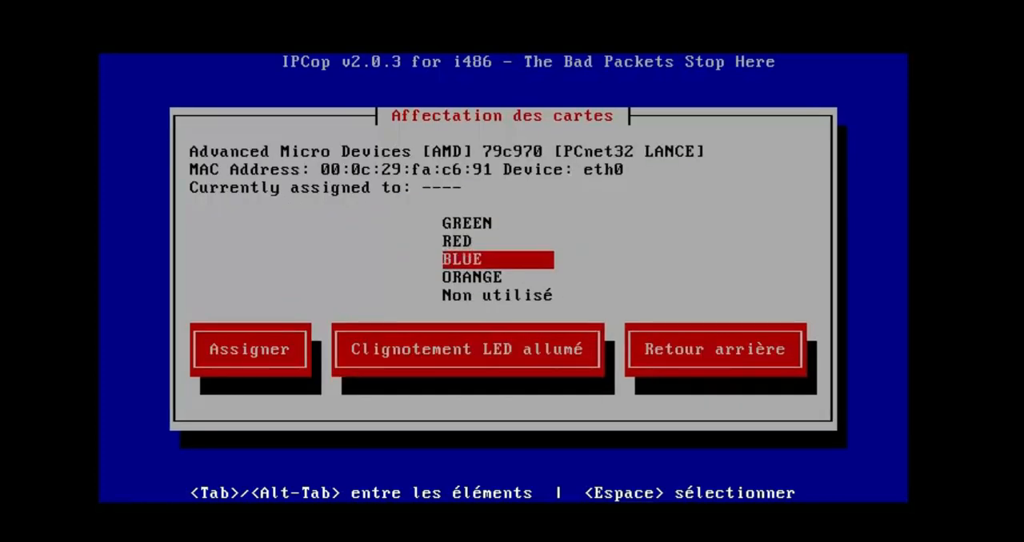
key(Up)
key(Return)
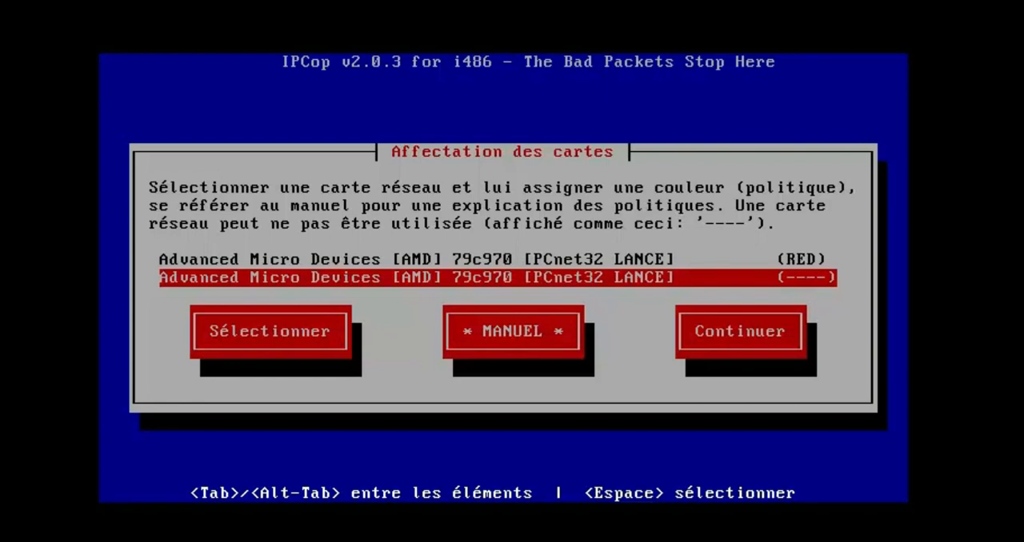
Assign the second network card (eth1) to the GREEN interface and continue with the card assignments
key(Return)
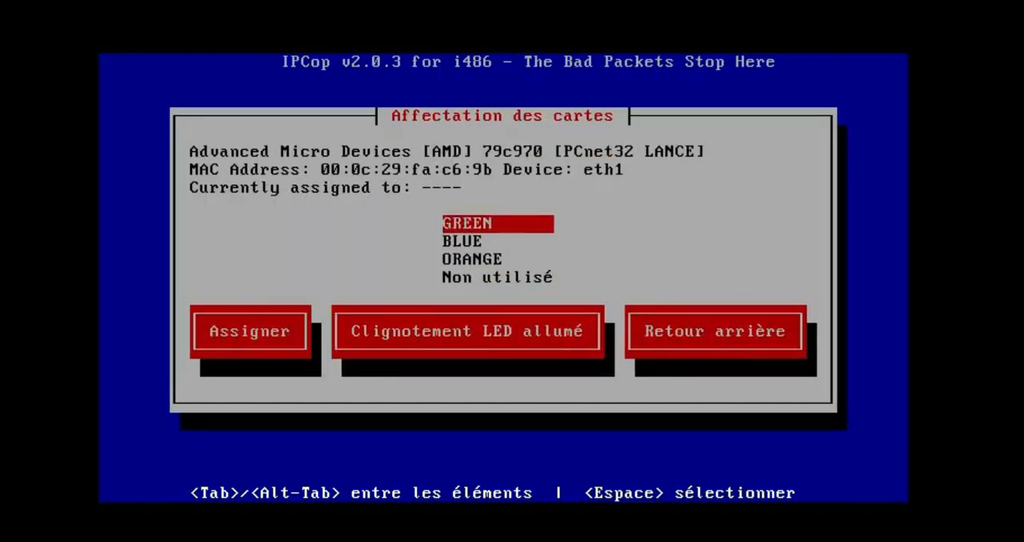
key(Return)
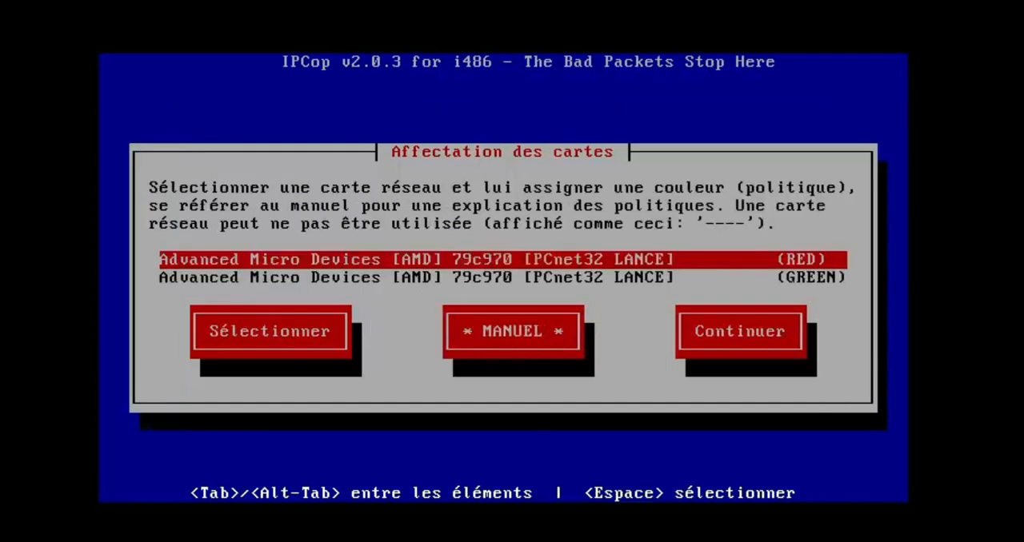
key(Down)
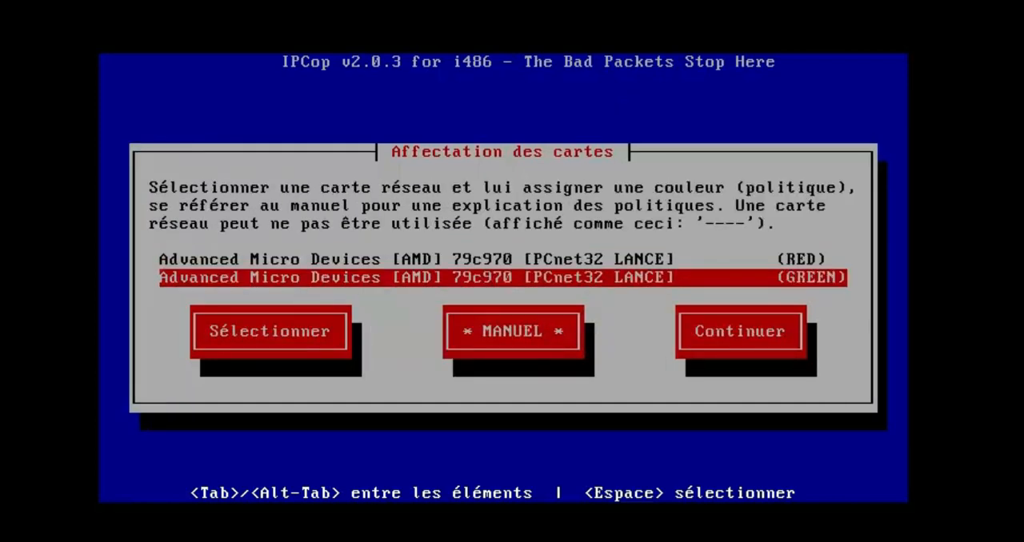
key(Tab)
key(Tab)
key(Tab)
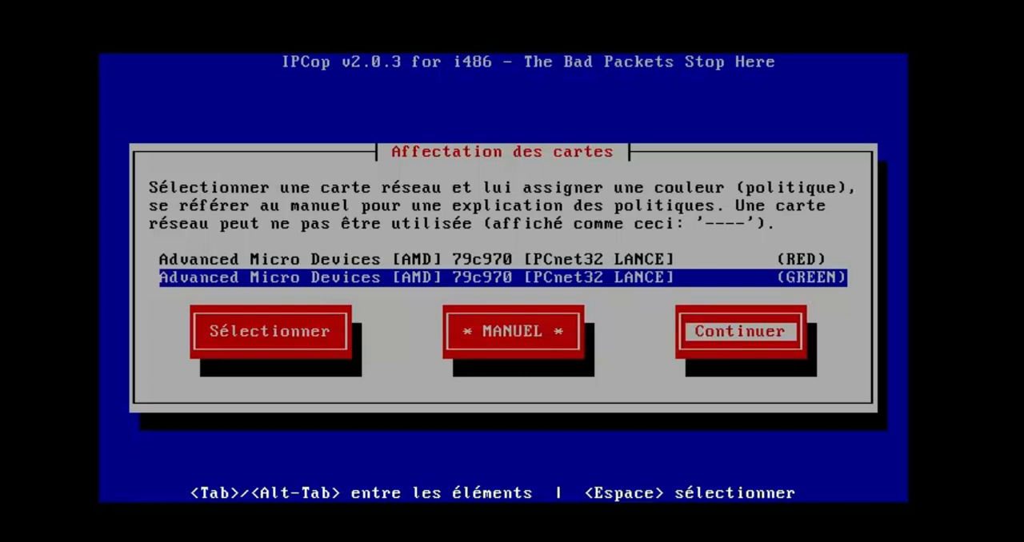
key(Return)
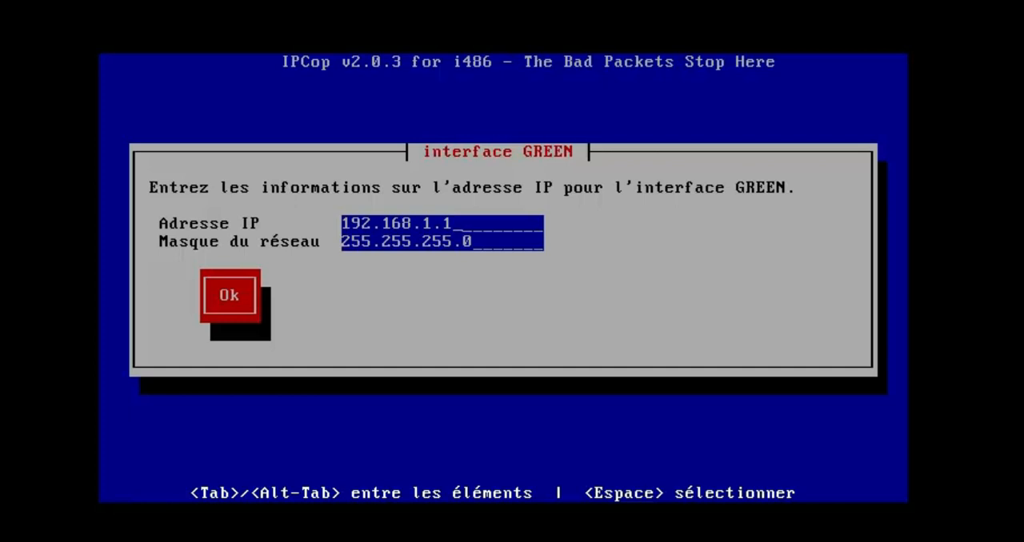
Set the GREEN interface's IP address to 10.0.0.1
key(BackSpace)
key(BackSpace)
key(BackSpace)
key(BackSpace)
key(BackSpace)
key(BackSpace)
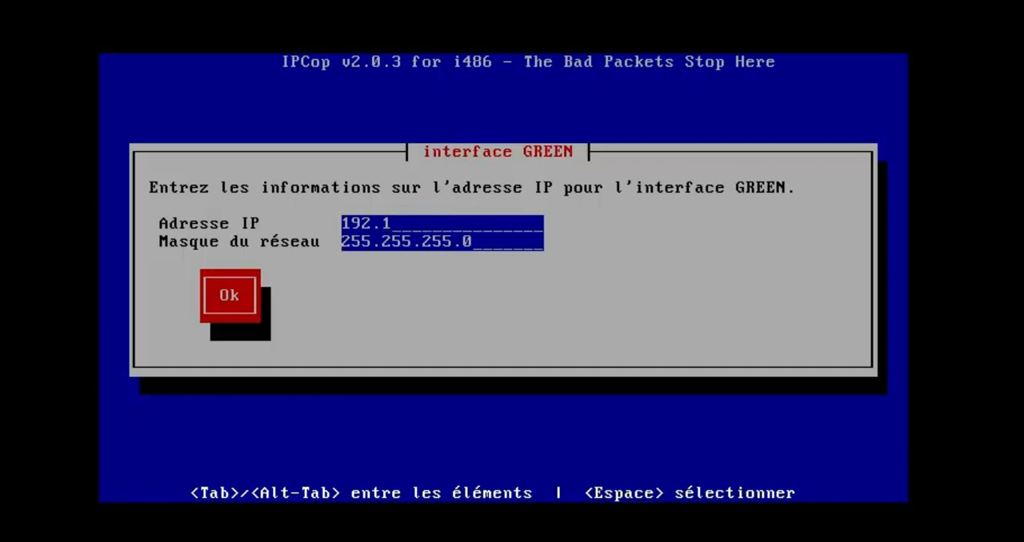
key(BackSpace)
key(BackSpace)
key(BackSpace)
key(BackSpace)
text(0.0.1)
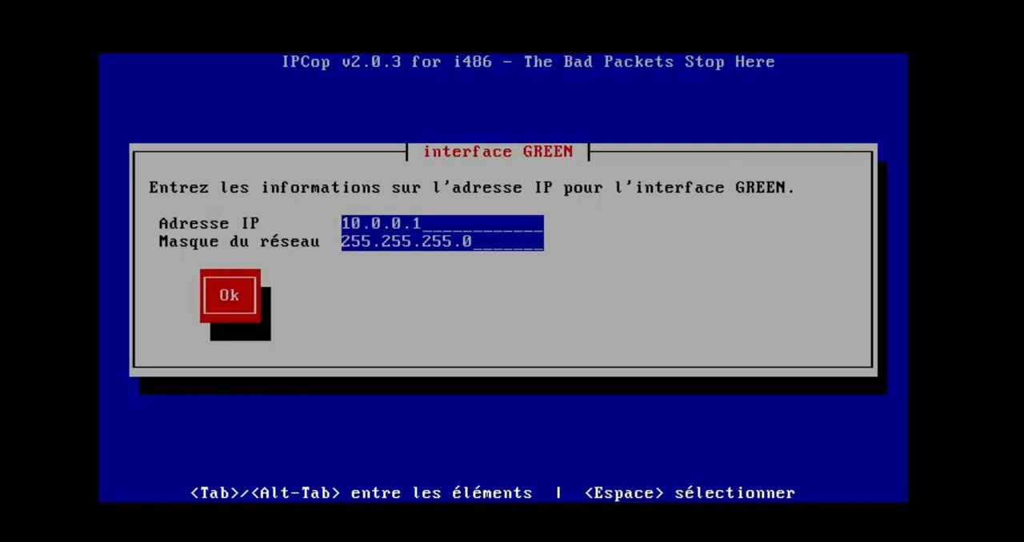
Set the GREEN interface's network mask to 255.0.0.0 and confirm the interface's address settings
key(Tab)
key(Left)
key(Left)
key(BackSpace)
key(BackSpace)
key(BackSpace)
text(0)
key(BackSpace)
key(BackSpace)
key(BackSpace)
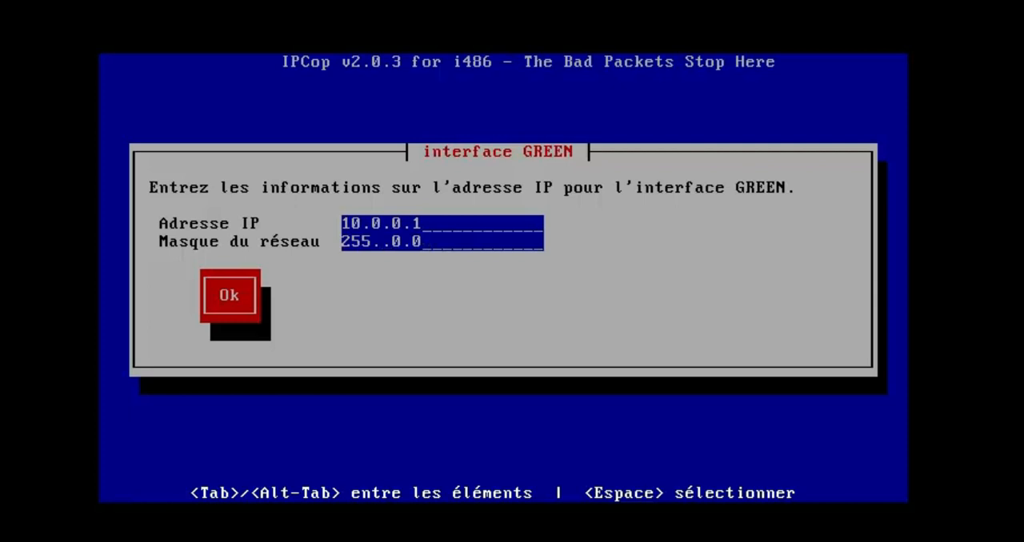
text(0)
key(Return)
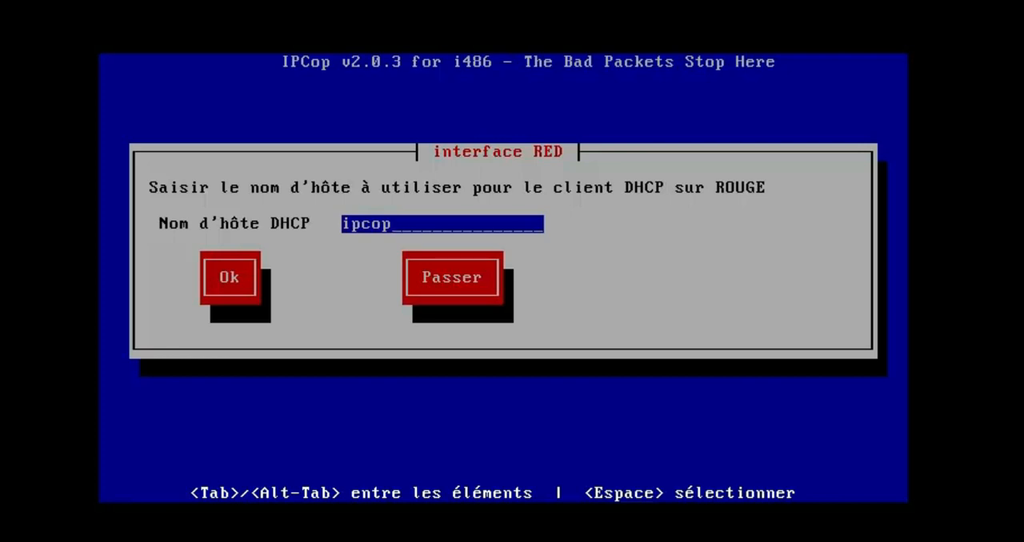
Accept ipcop as the RED DHCP host name and enter 8.8.8.8 as primary and 8.8.4.4 as secondary DNS
key(Tab)
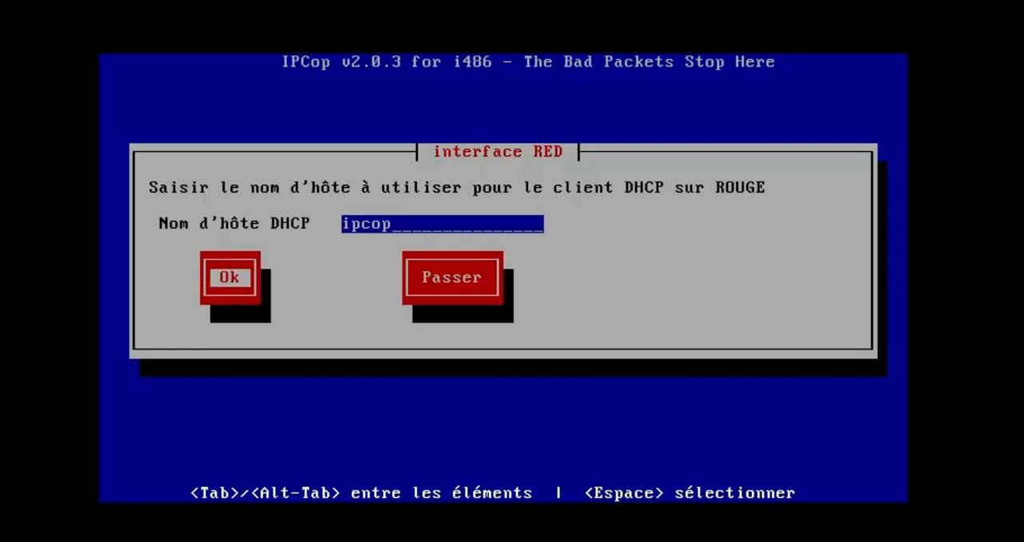
key(Return)
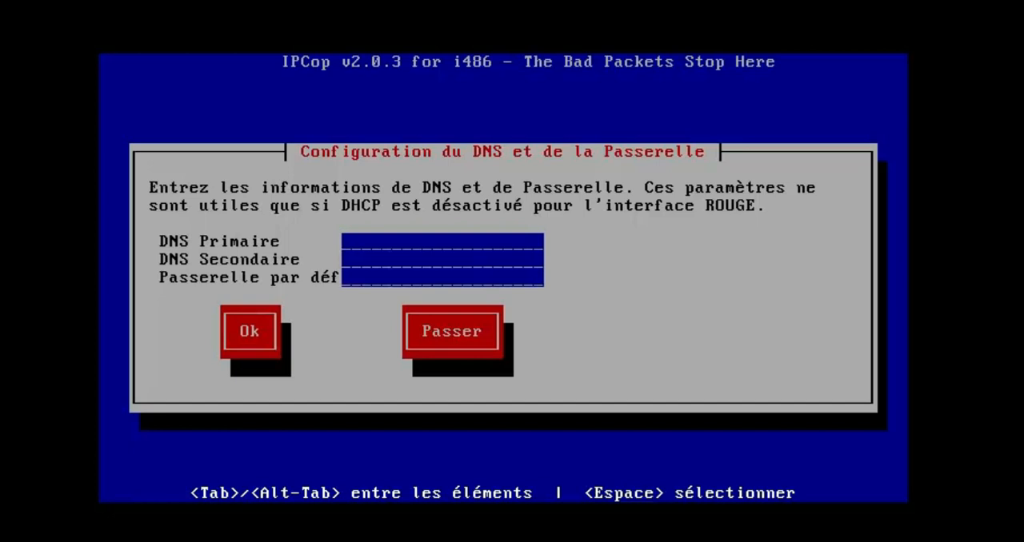
text(8.8.8.8)
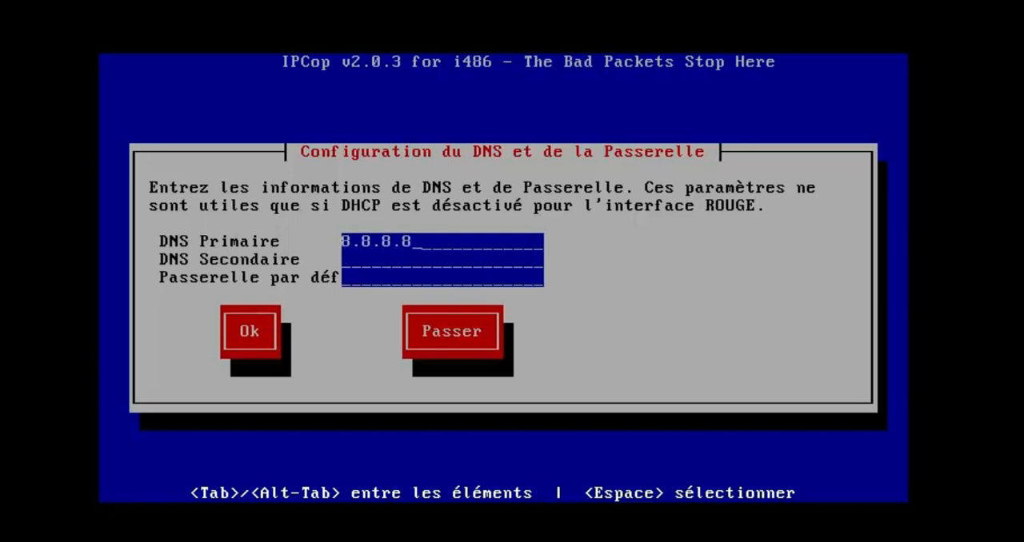
key(Tab)
text(8.8.4.4)
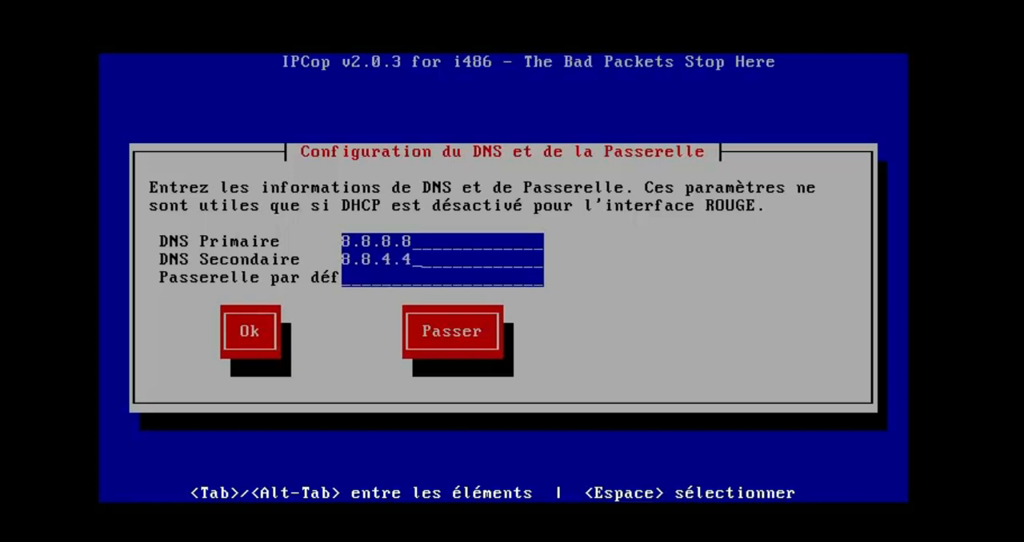
Set the default gateway to 192.168.1.1 and confirm the DNS and gateway configuration
key(Tab)
text(192.16)
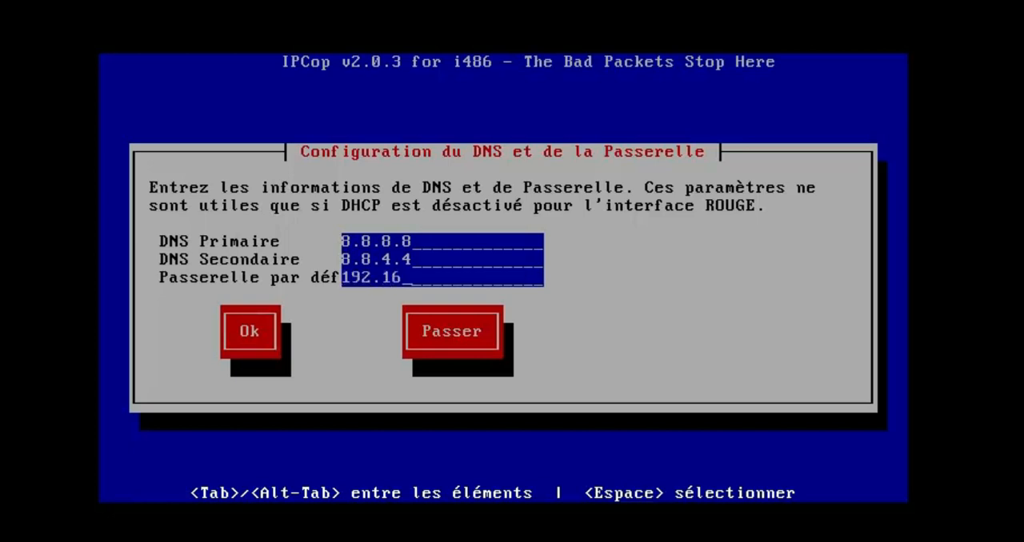
text(8.1.1)
key(Tab)
key(Return)
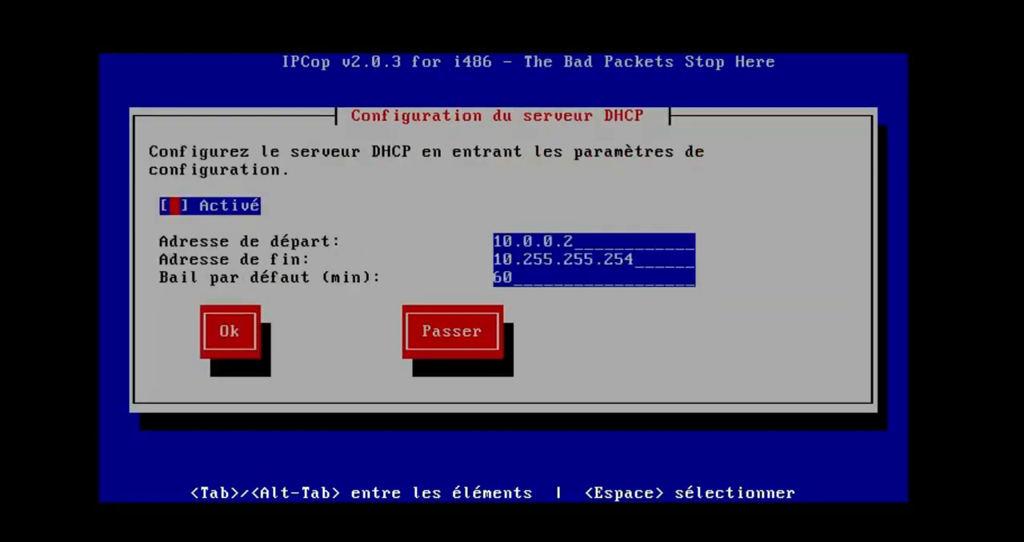
Skip the DHCP server configuration, leaving the server disabled
key(Tab)
key(Tab)
key(Tab)
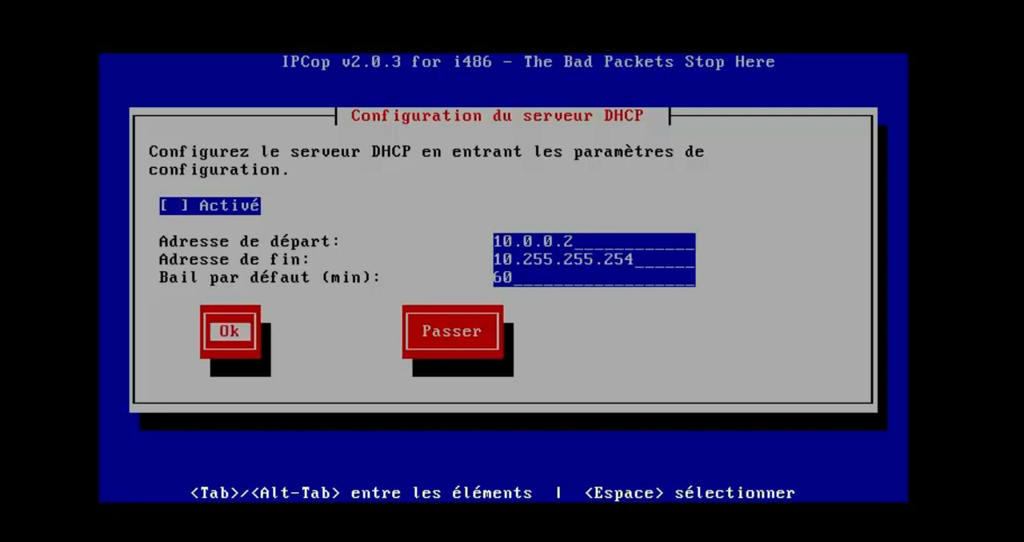
key(Tab)
key(Return)
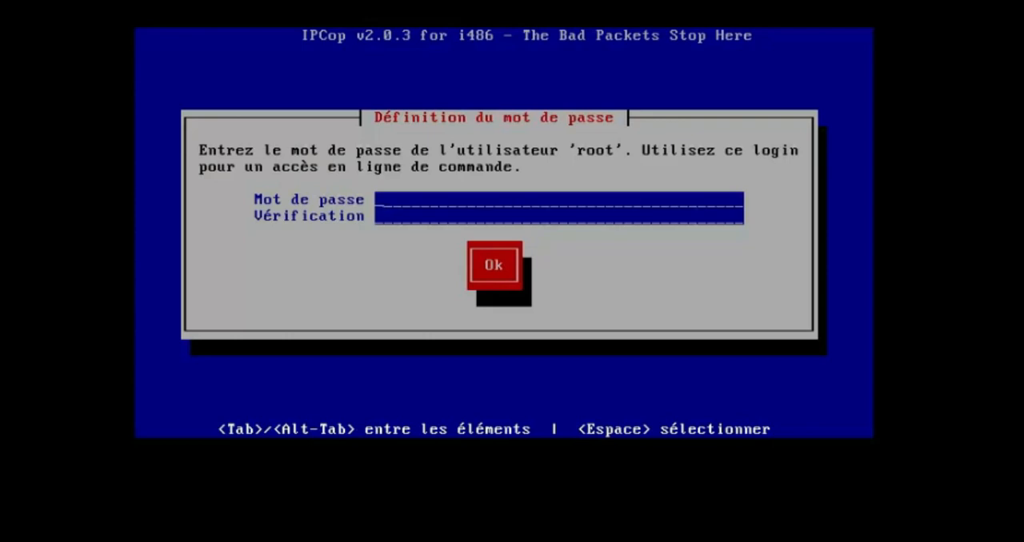
Define the root user's password for command-line access, entering it in both the password and verification fields
text(**********)
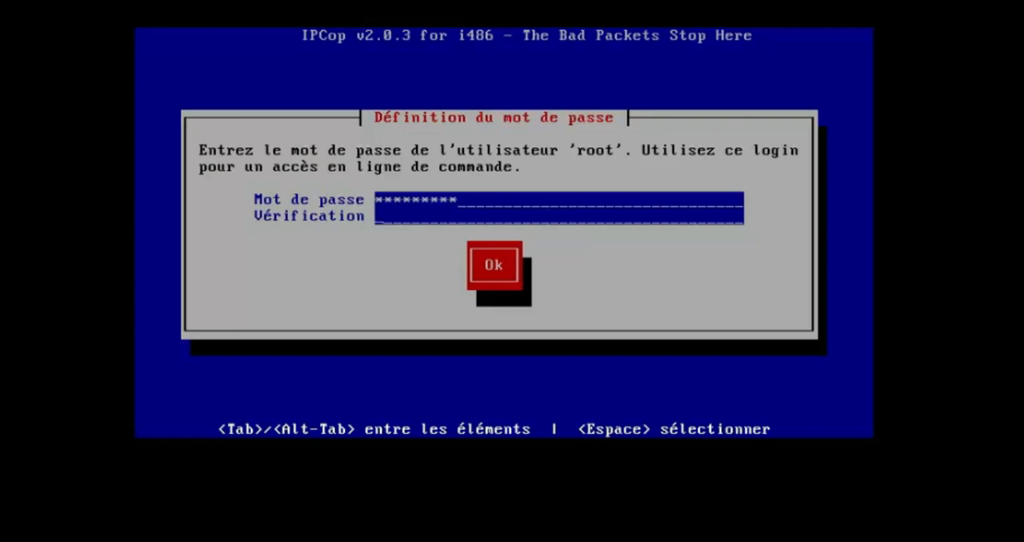
text(**********)
key(Tab)
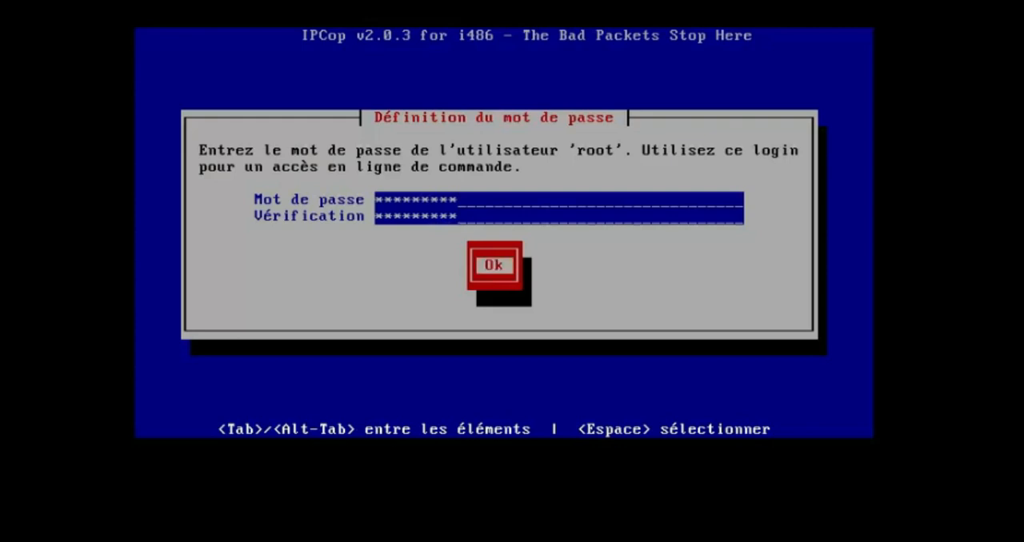
key(Return)
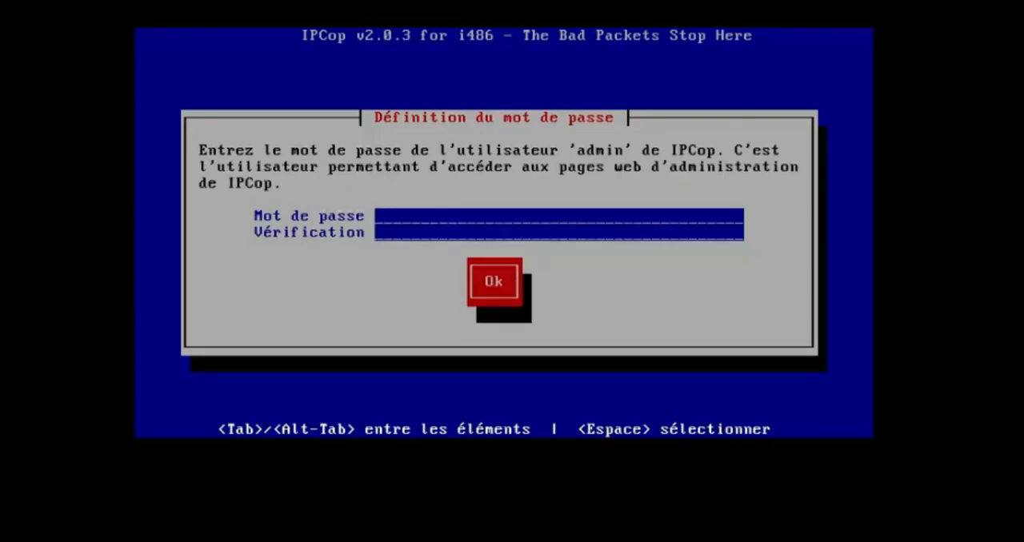
Define the password of IPCop's web administration user admin and repeat it for verification
text(*********)
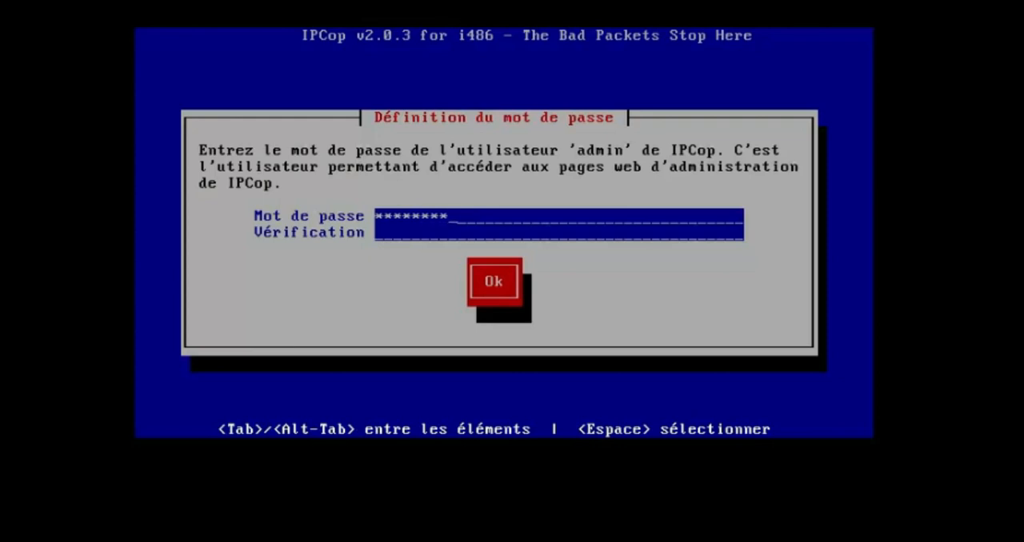
key(Tab)
text(*********)
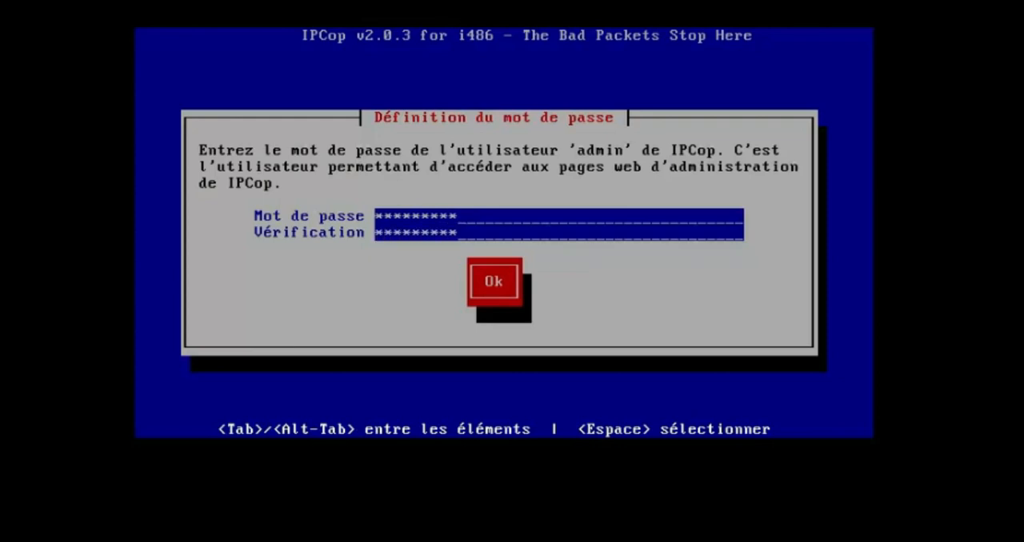
key(Tab)
key(Return)
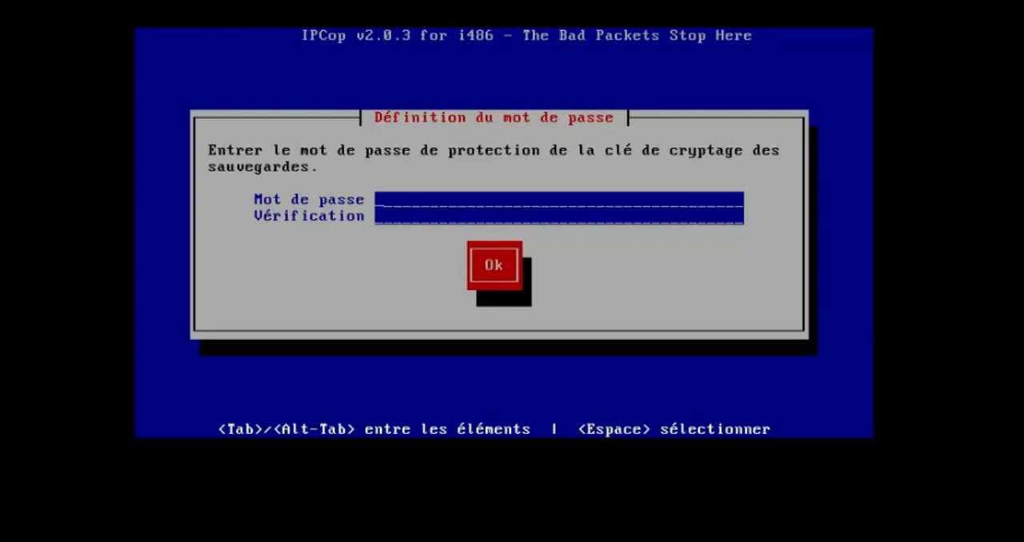
Define and verify the password protecting the backup encryption key and finish the installation
text(*********)
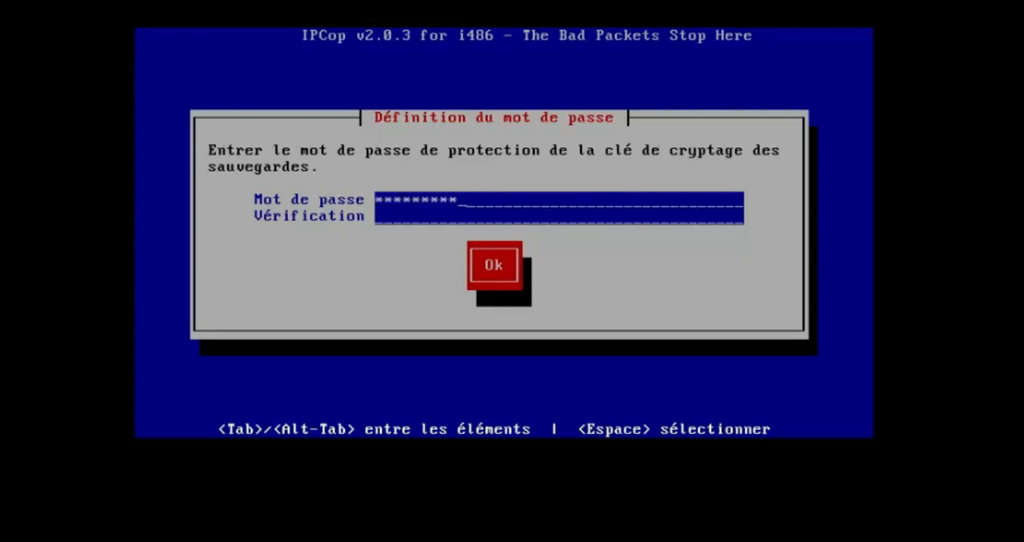
key(Tab)
text(*********)
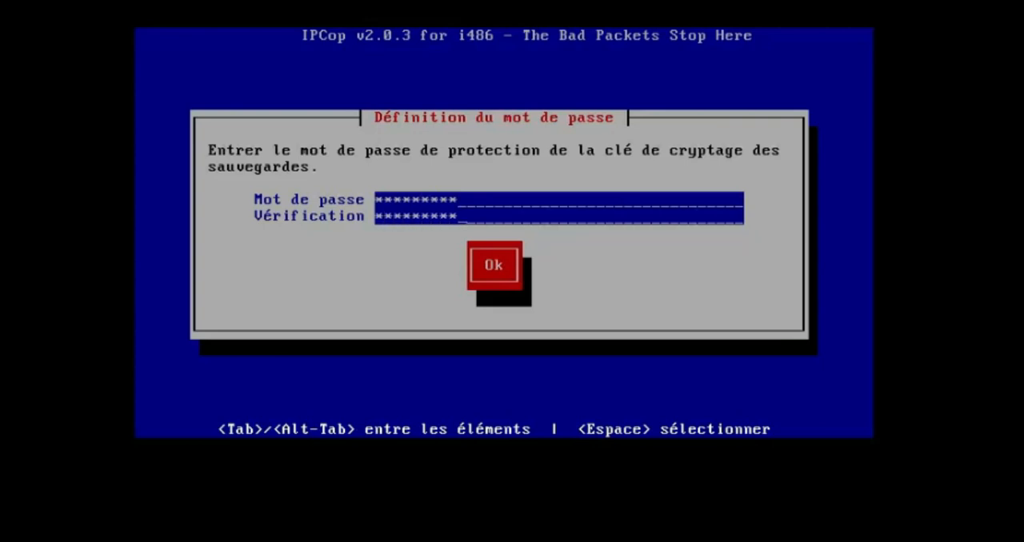
key(Tab)
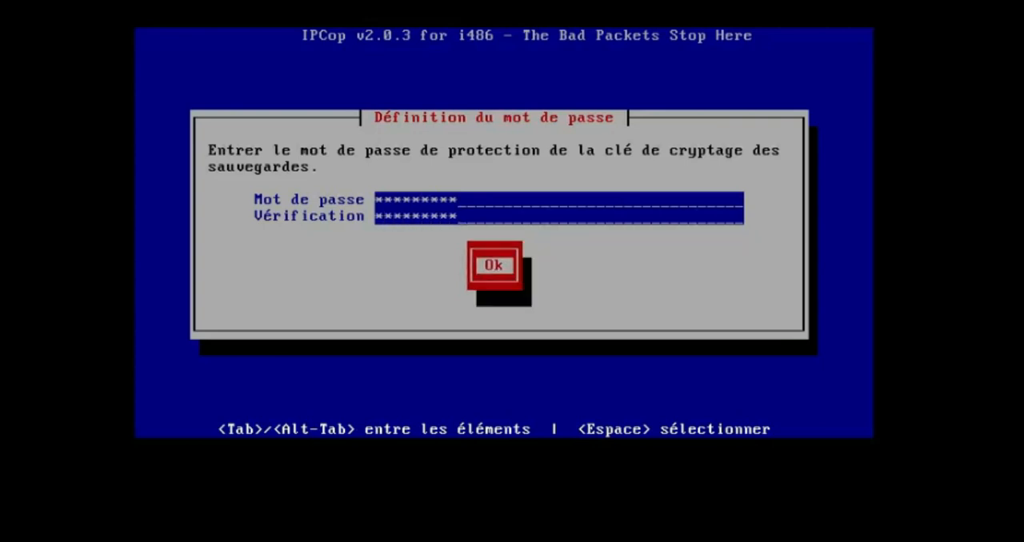
key(Return)
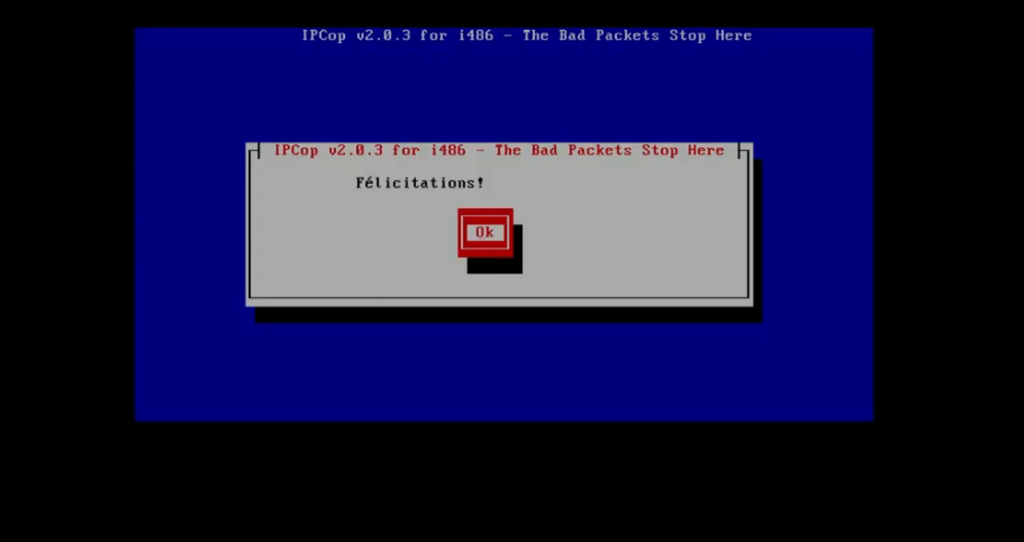
key(Return)
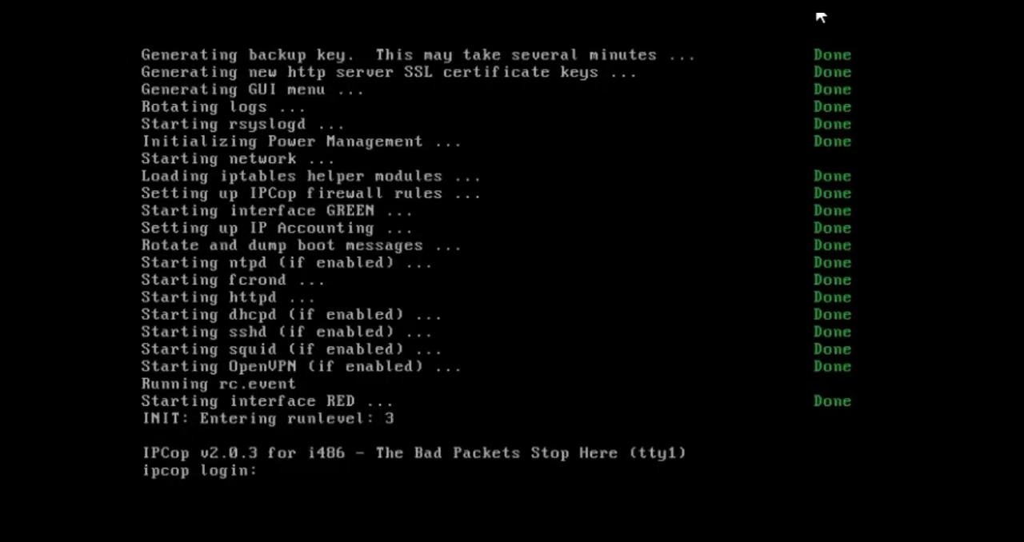
Log in to the IPCop console as root with the account password and clear the screen
text(root)
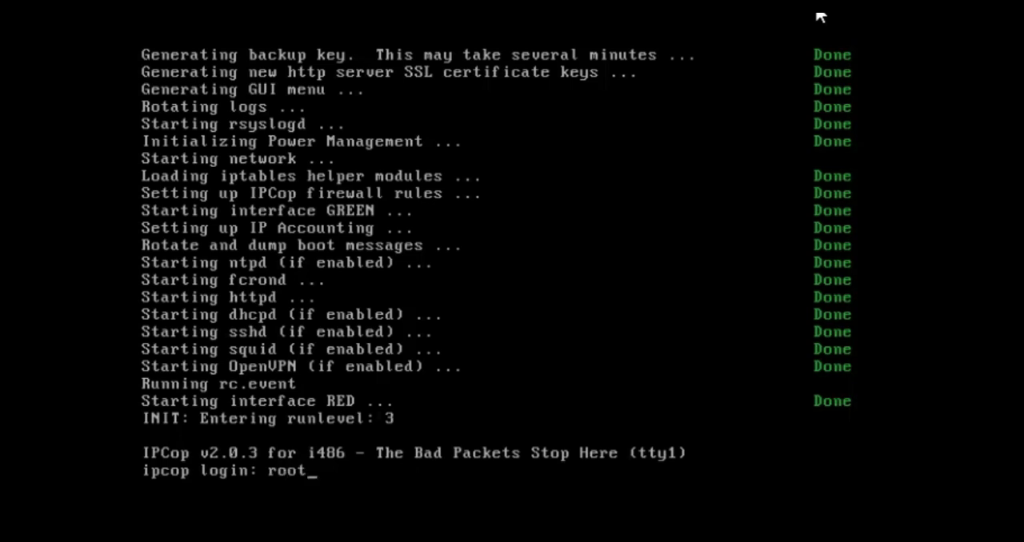
key(Return)
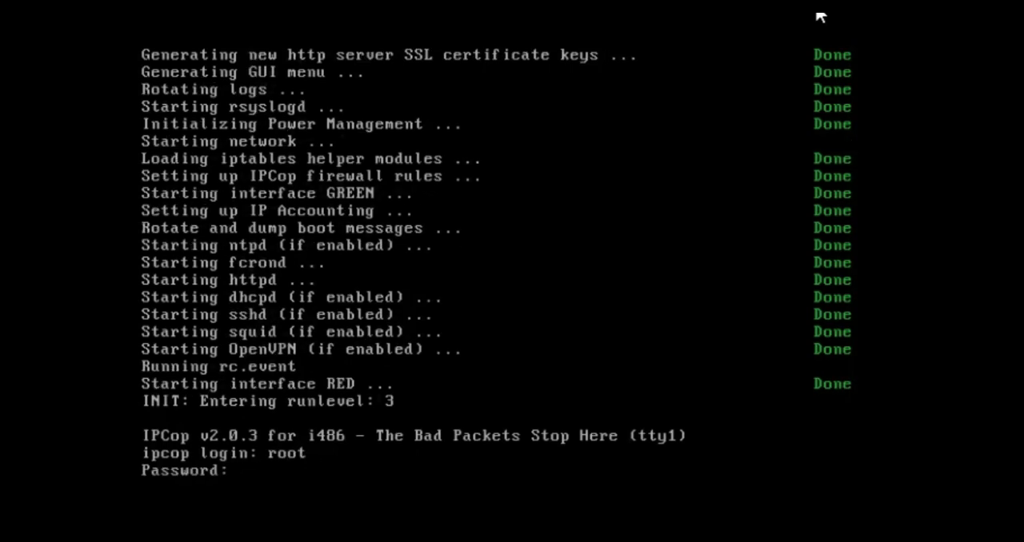
key(Return)
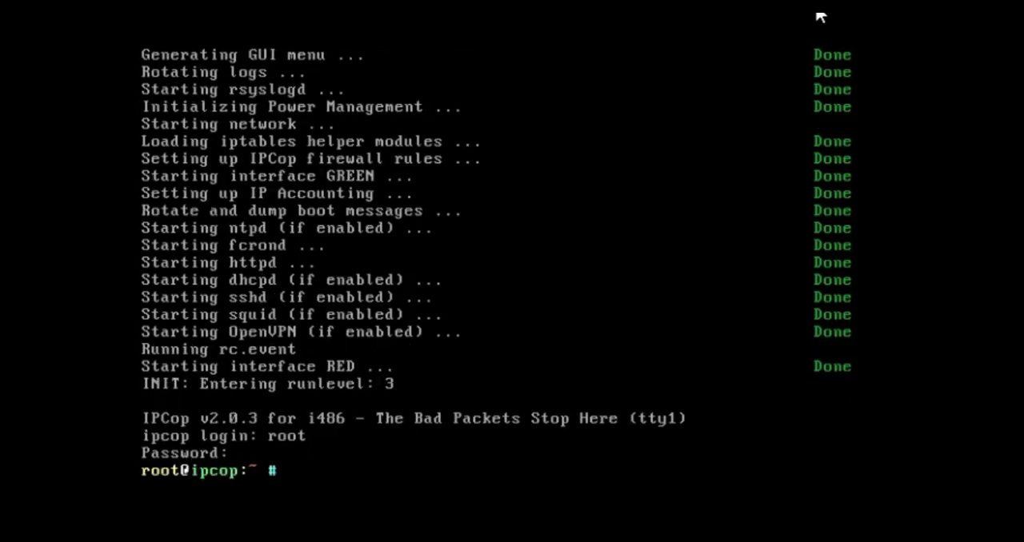
text(clear)
key(Return)
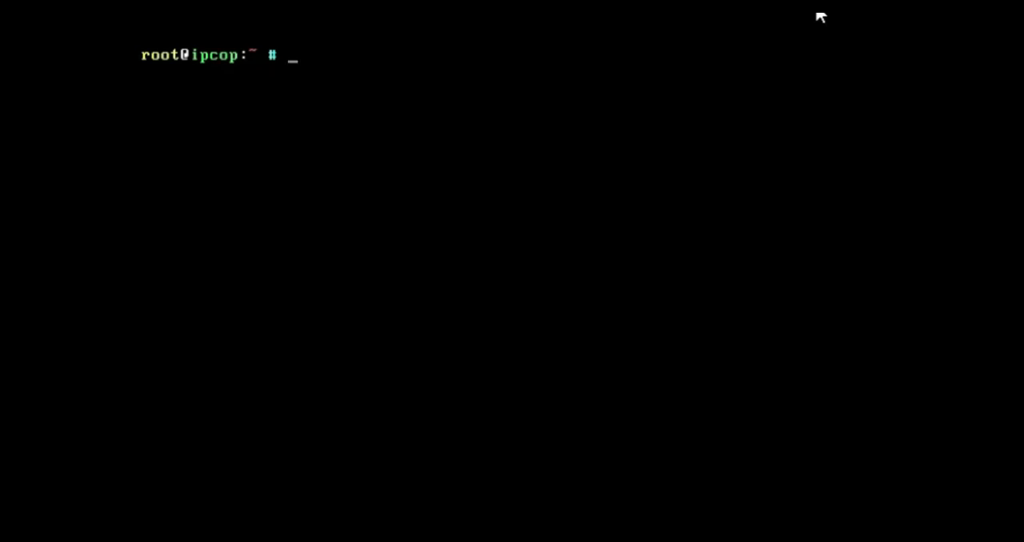
Show the GREEN card's configuration with ifconfig lan-1 and check the interfaces with iwconfig
text(ifconfig)
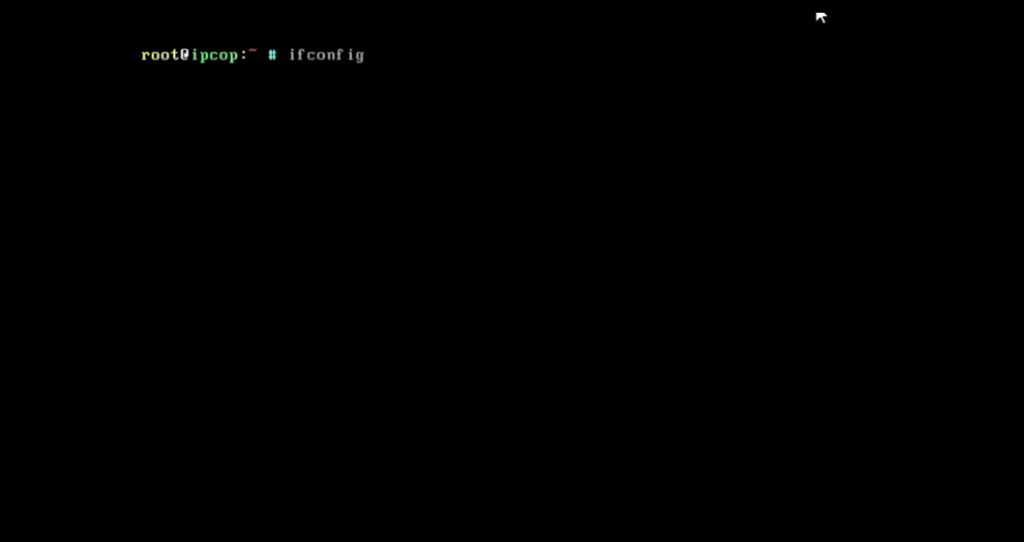
text( lan-1)
key(Return)
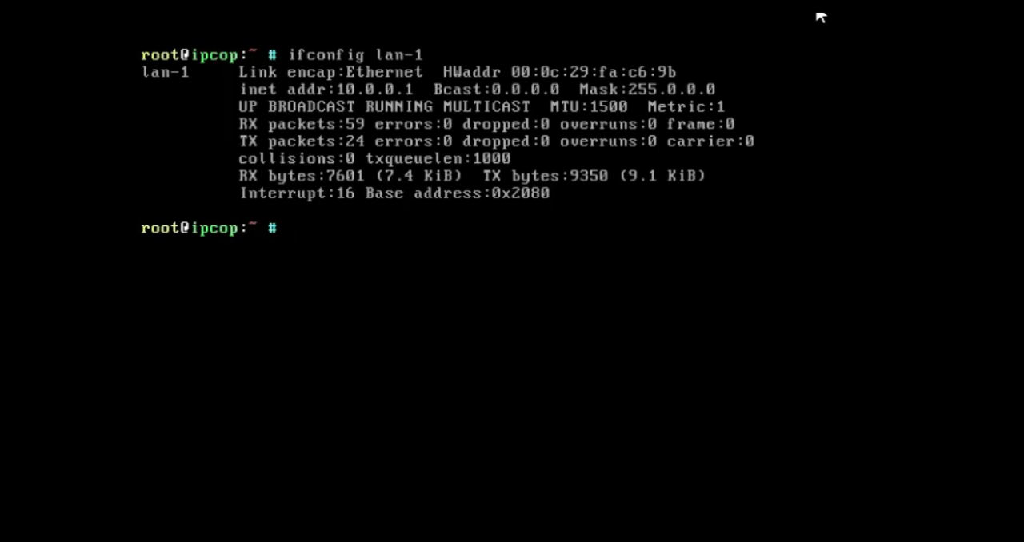
text(iwconfig)
key(Return)
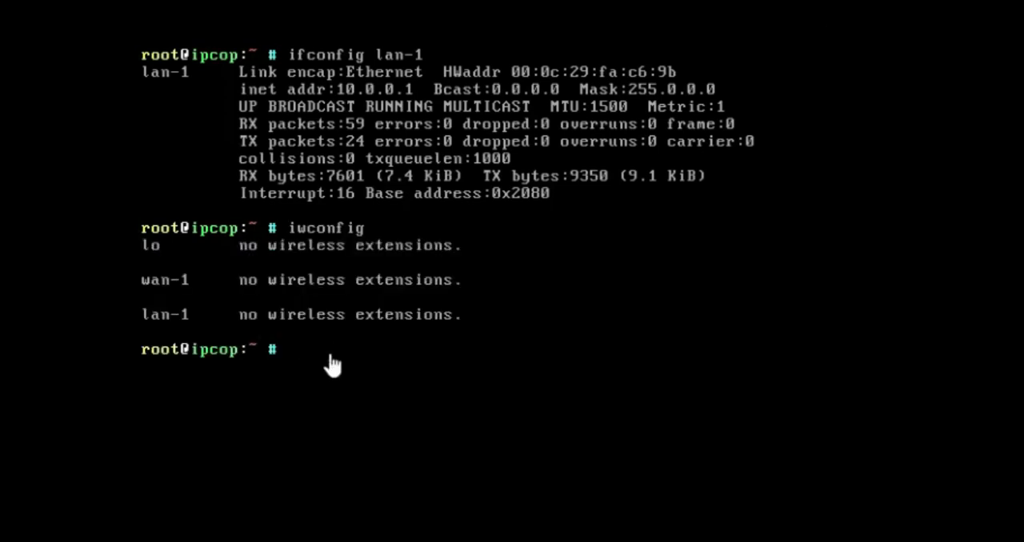
Ping the gateway 192.168.1.1 to test the RED connection and stop the ping after a few replies
text(ping192)
key(BackSpace)
key(BackSpace)
key(BackSpace)
text(192.168)
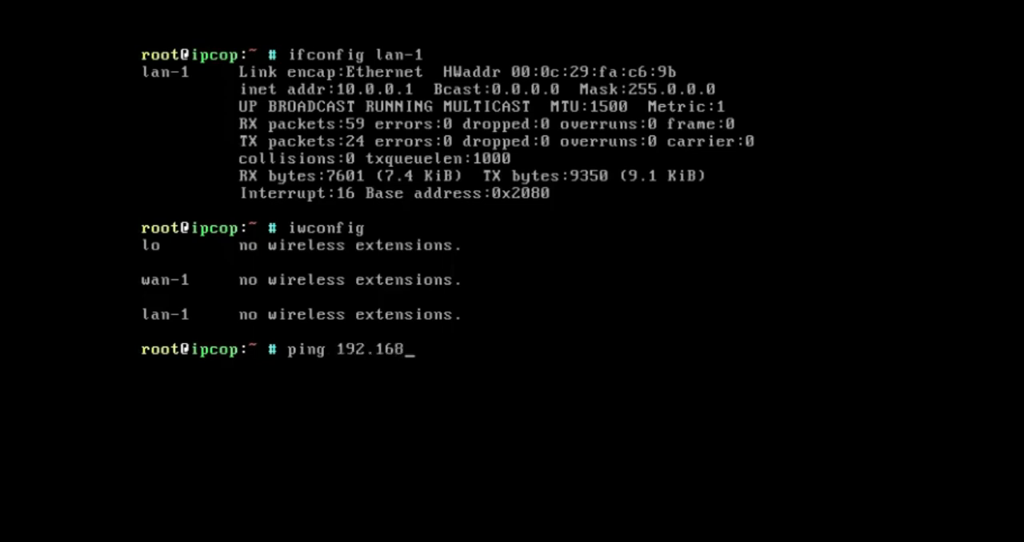
text(.1.1)
key(Return)
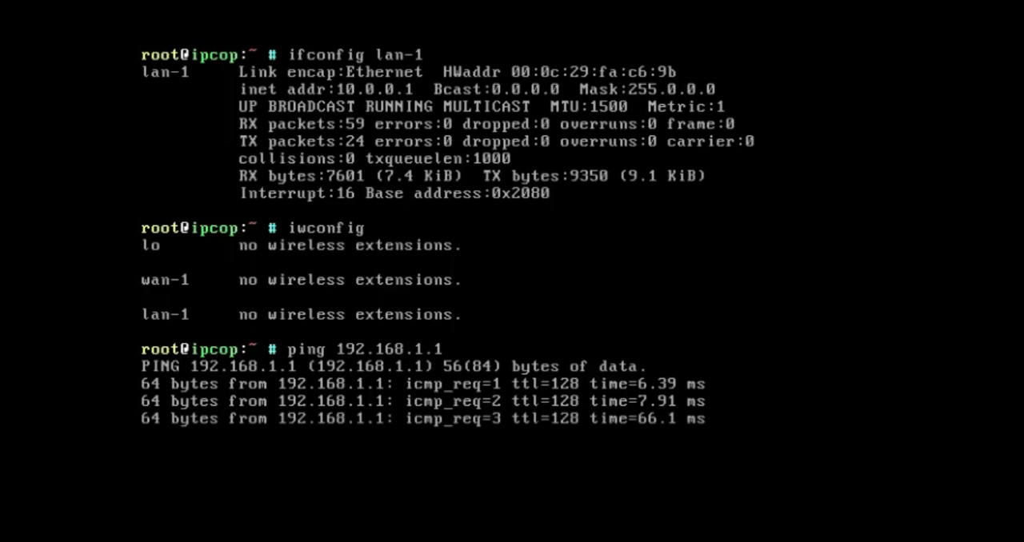
key(ctrl+c)
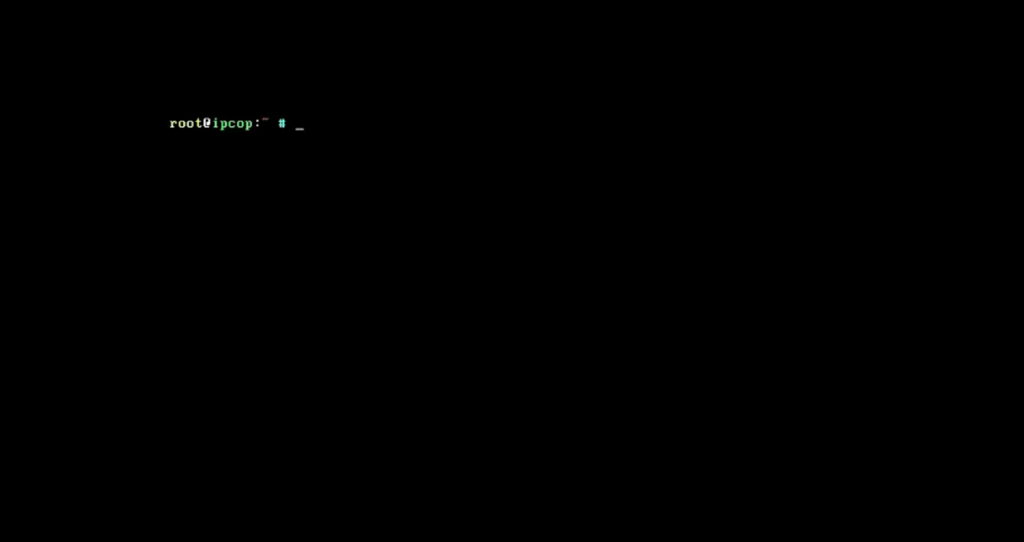
Switch to the Windows host's network connections and check VMware Network Adapter VMnet8's IPv4 address, subnet mask and gateway
click(19, 2)
click(24, 206)
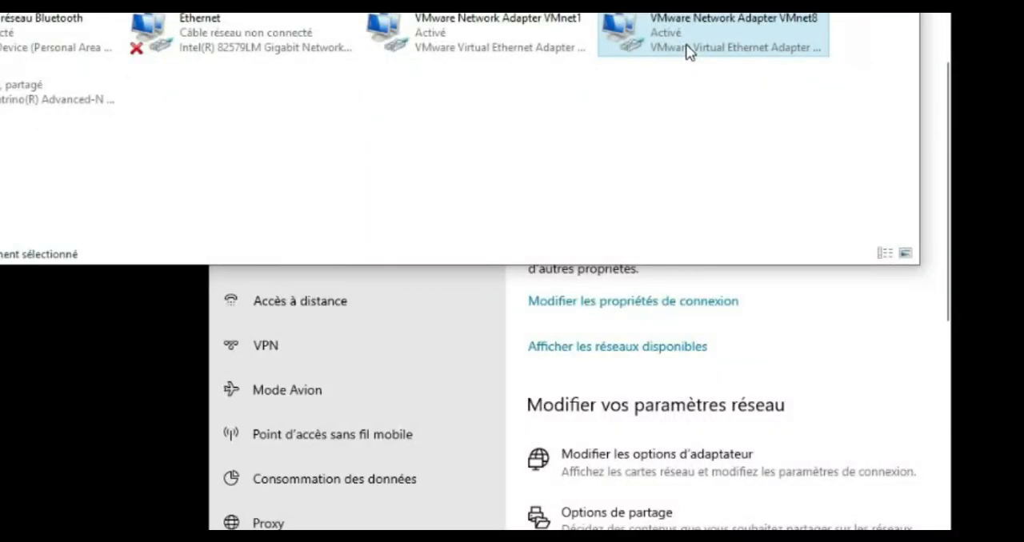
right_click(686, 50)
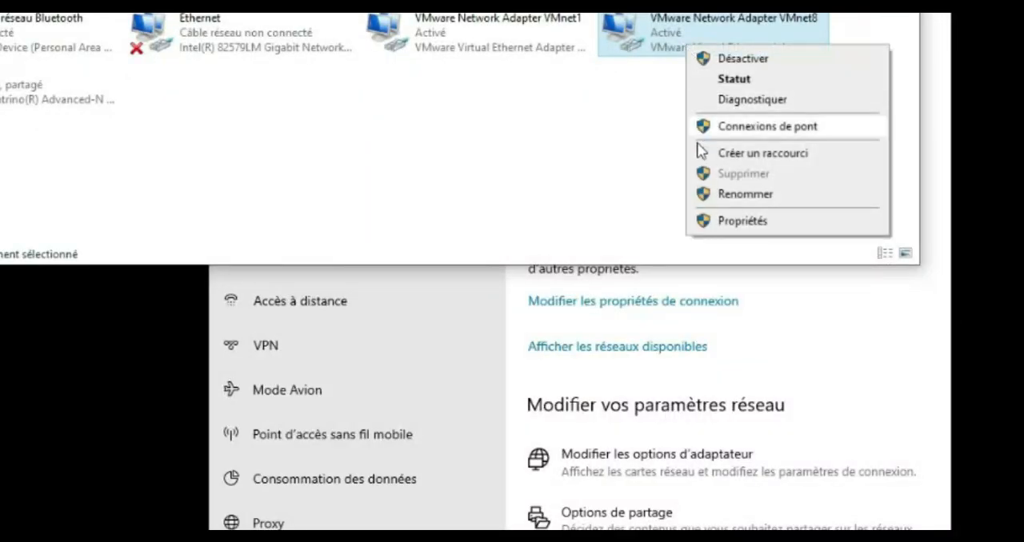
click(706, 217)
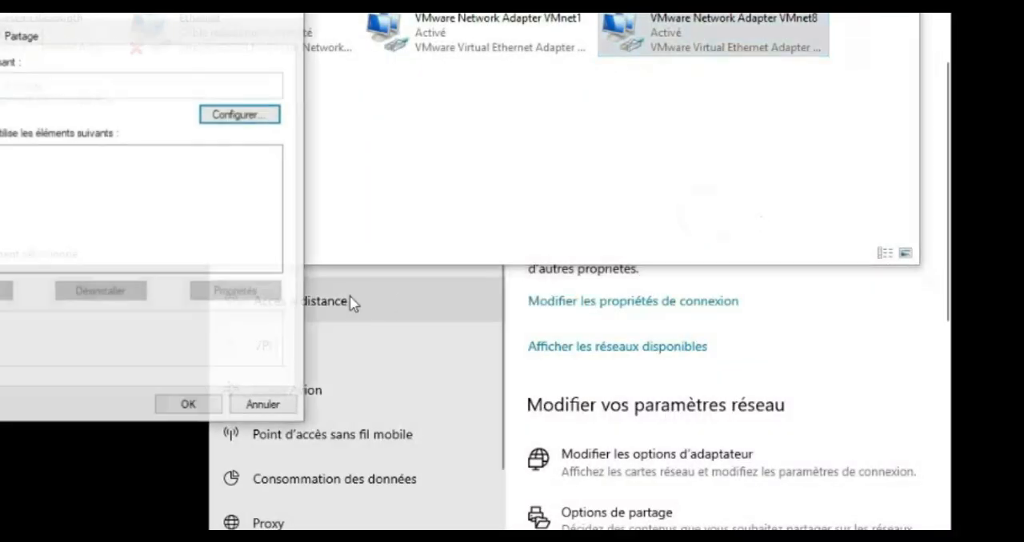
double_click(106, 206)
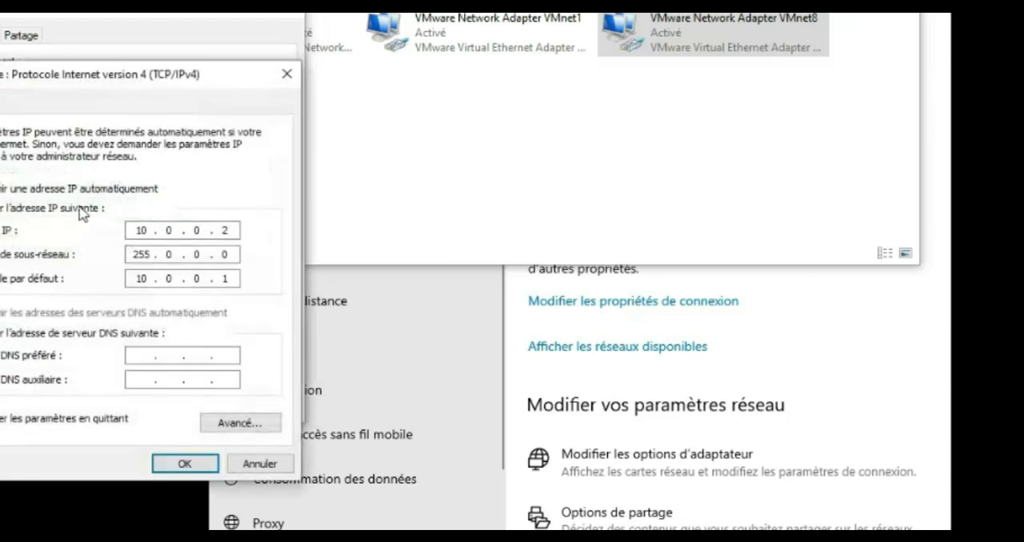
double_click(227, 230)
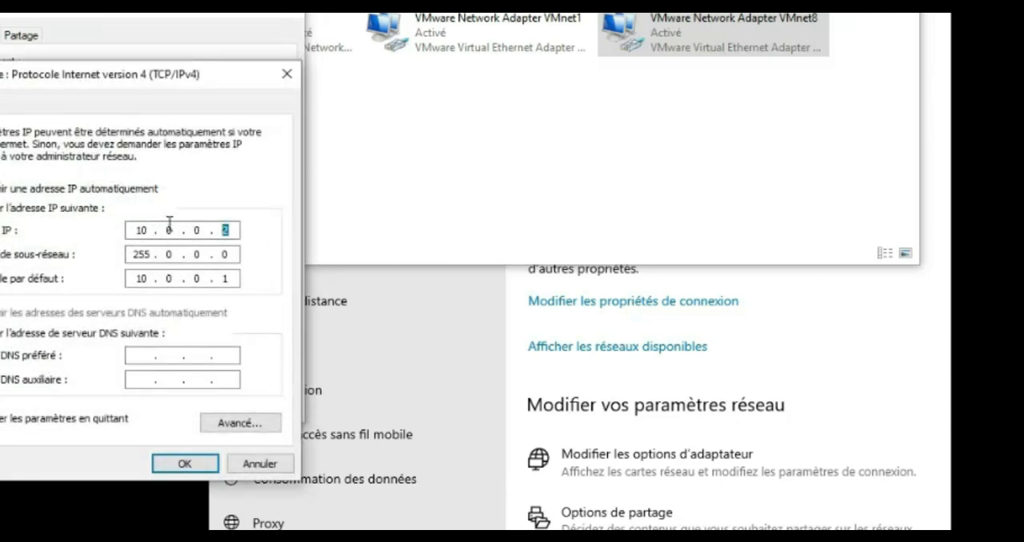
double_click(230, 279)
click(206, 459)
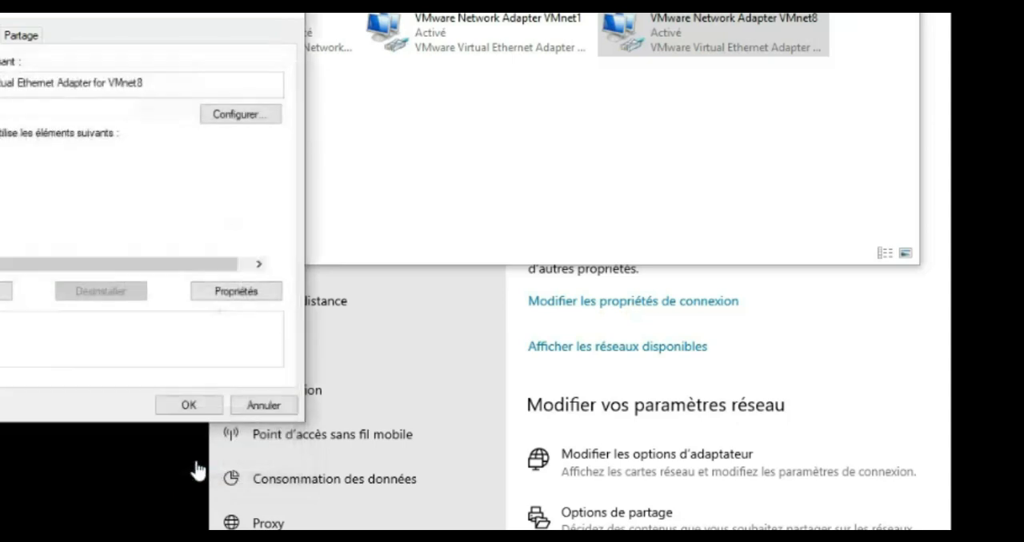
Close the VMnet8 adapter properties and the network connections window, and open a Windows command prompt
click(202, 405)
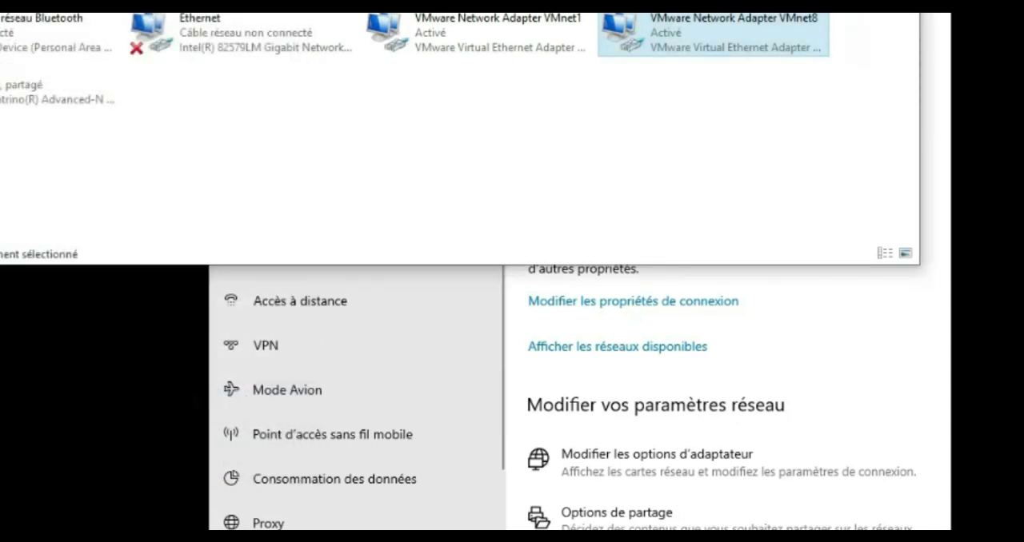
click(903, 3)
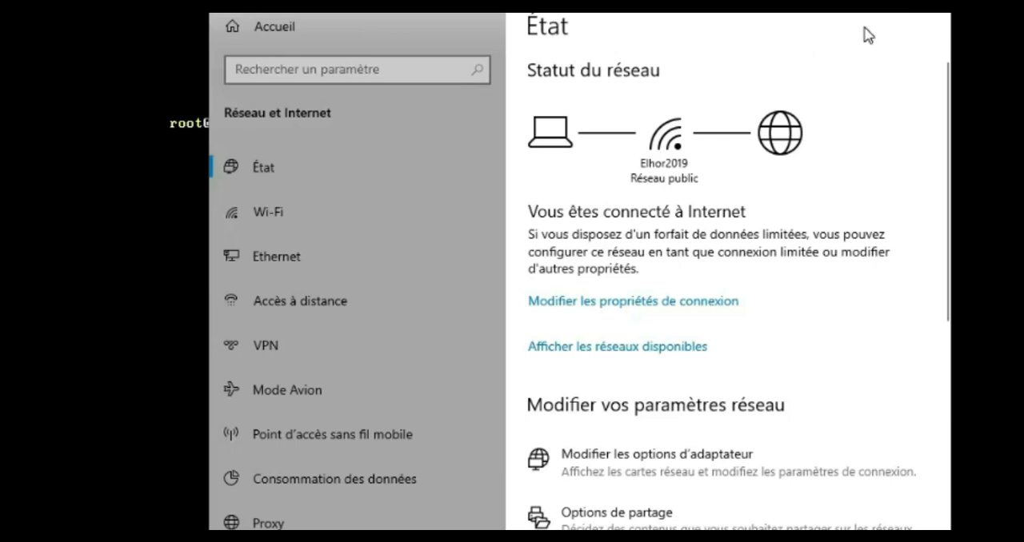
key(super+r)
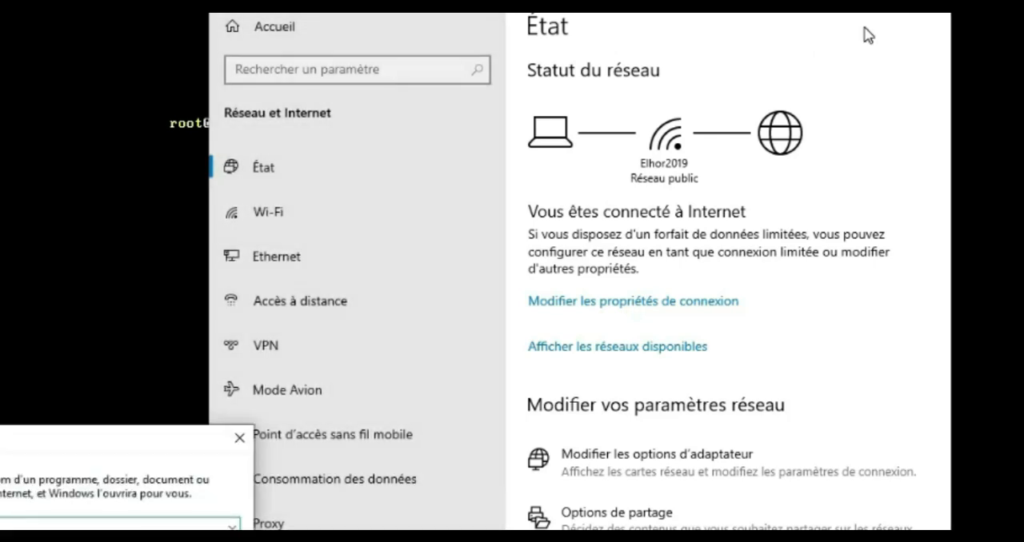
key(Return)
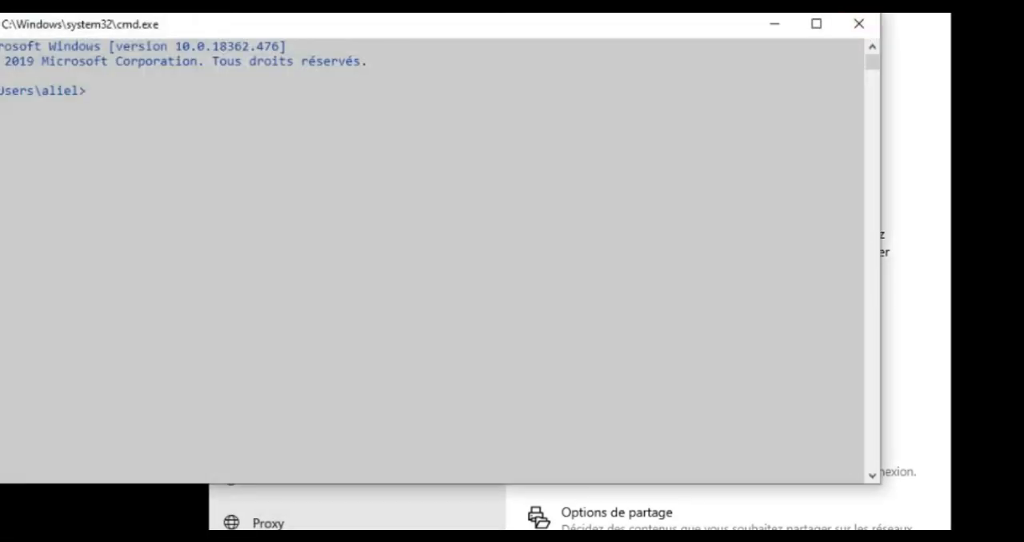
Ping the host adapter's address 10.0.0.2 and stop the ping after a few replies
text(ping )
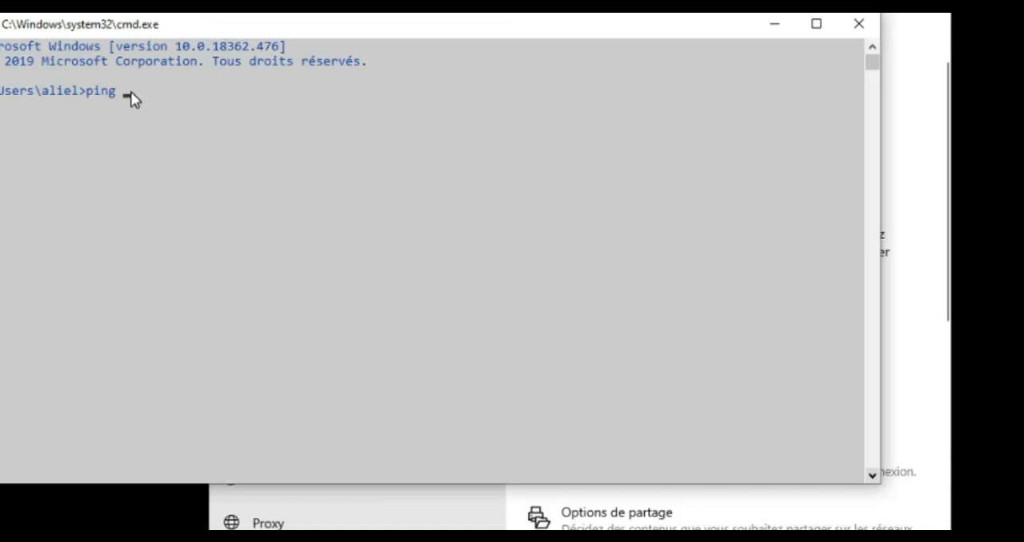
text(10.0.0.2)
key(Return)
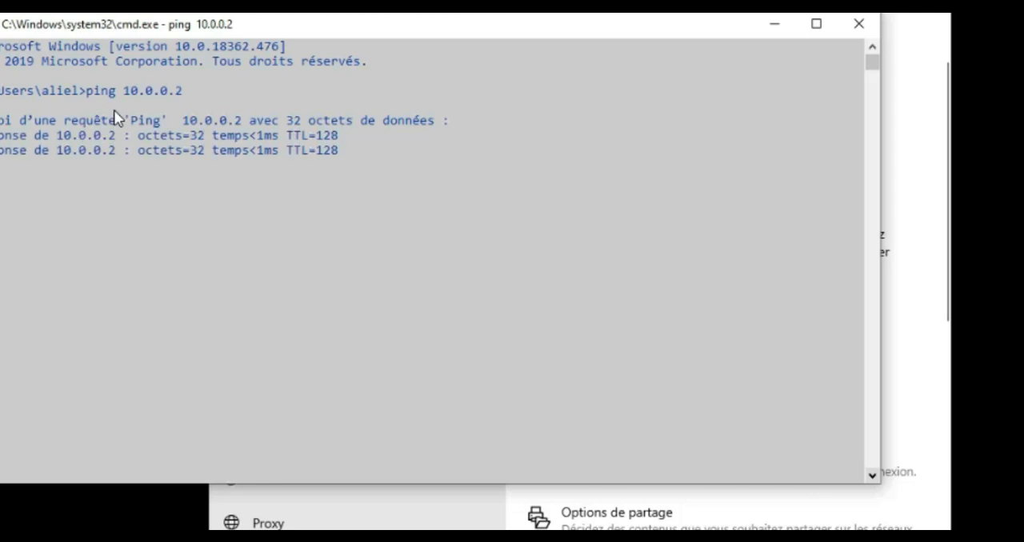
key(ctrl+c)
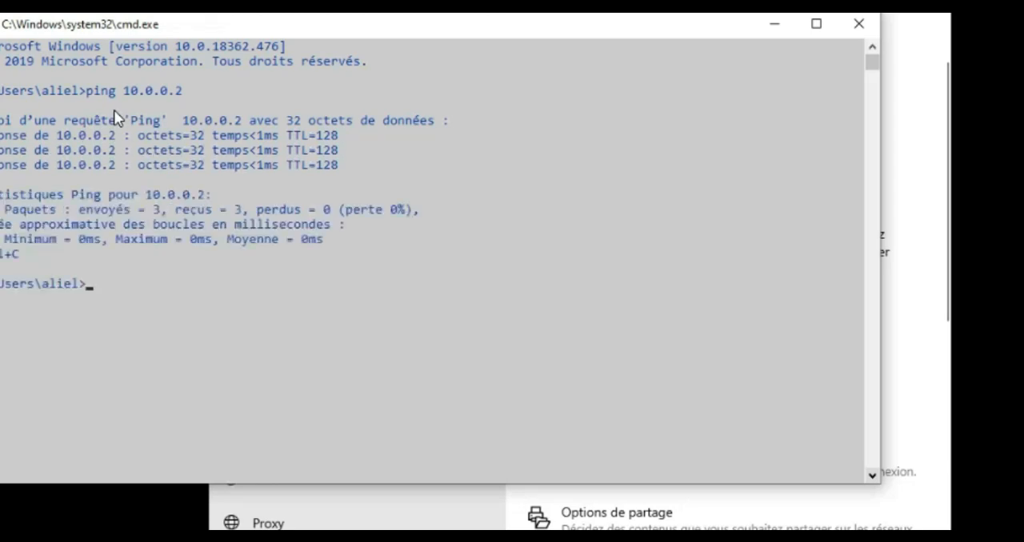
Ping IPCop's GREEN address 10.0.0.1 from the Windows host and minimize the command prompt
key(Up)
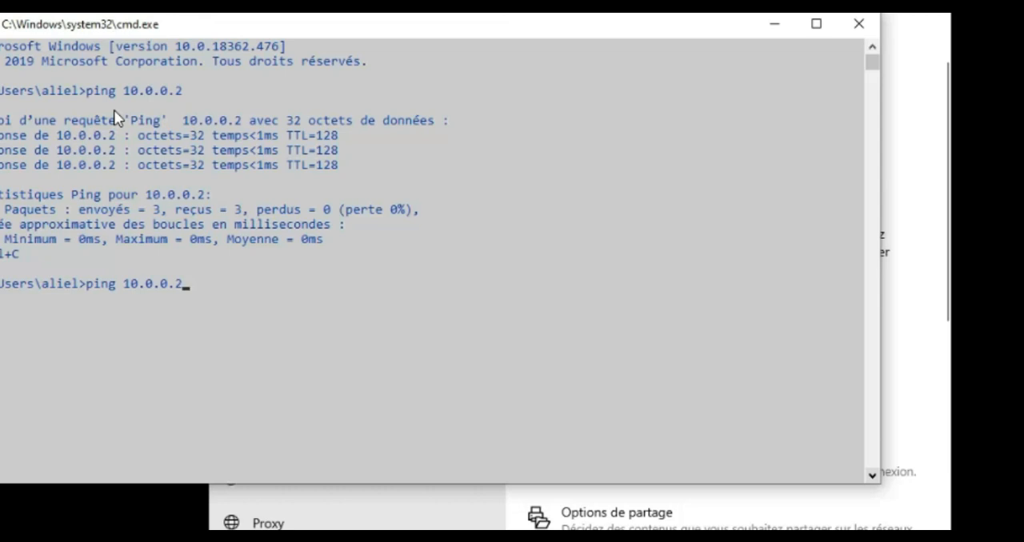
key(BackSpace)
text(1)
key(Return)
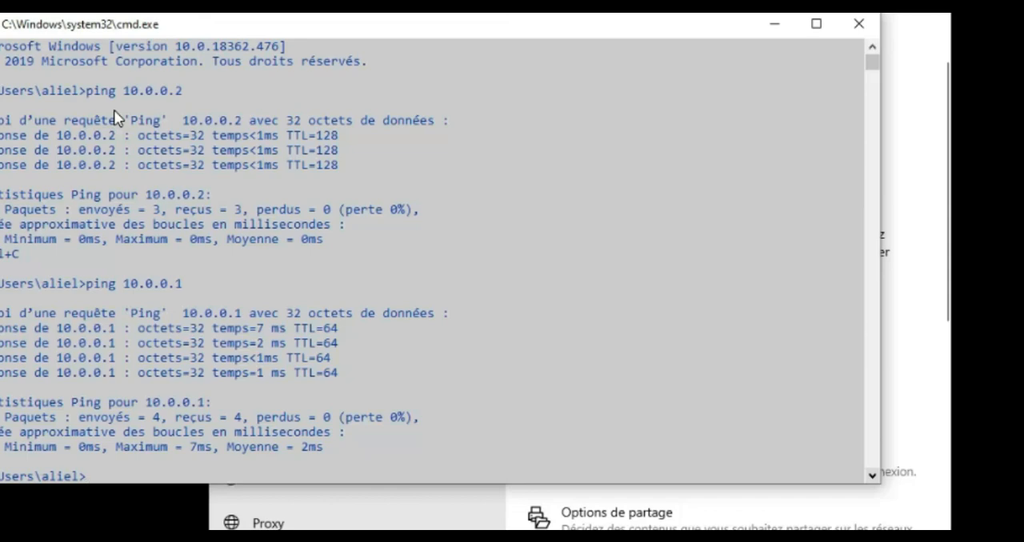
key(Return)
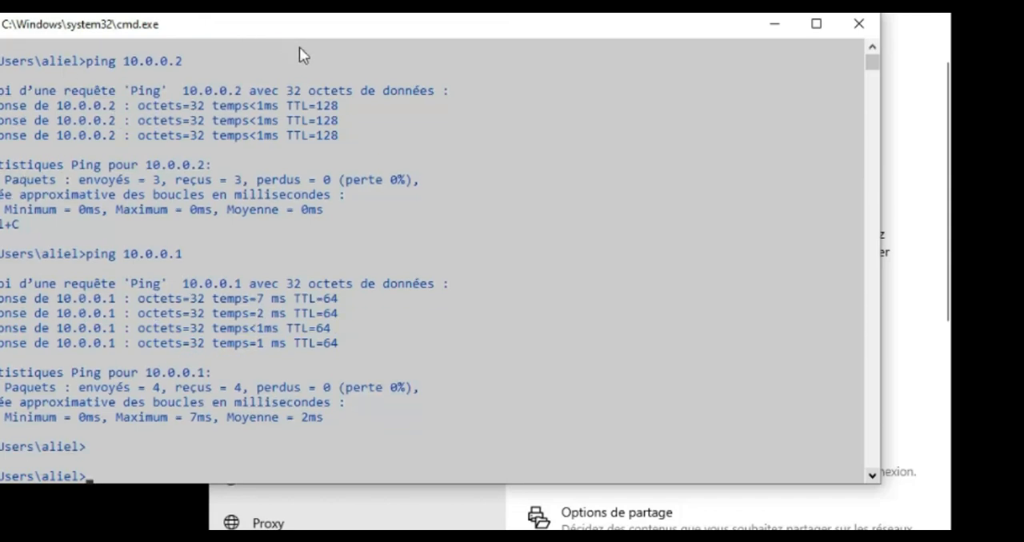
click(774, 25)
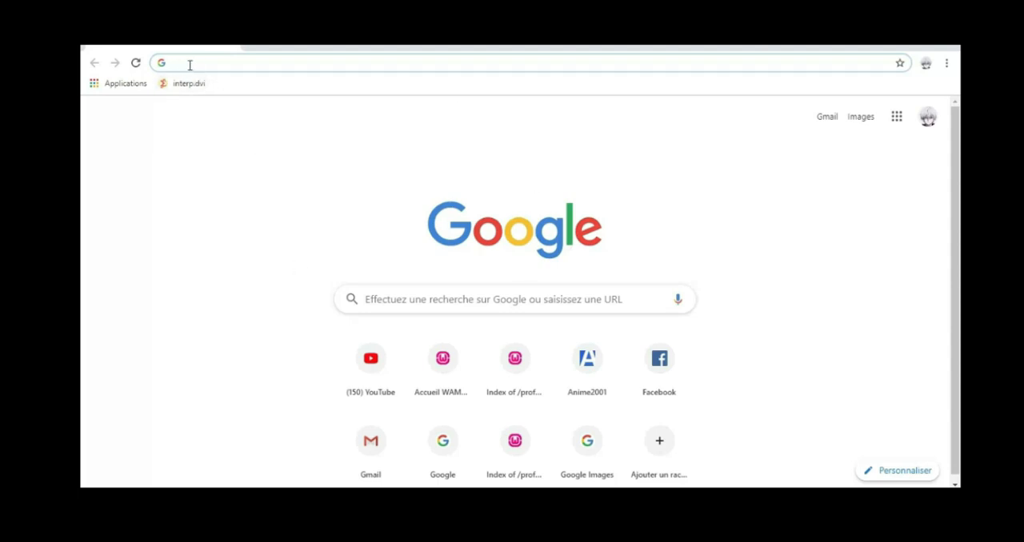
Switch to Chrome and try to open IPCop's web interface at 10.0.0.1:8443
text(10.0)
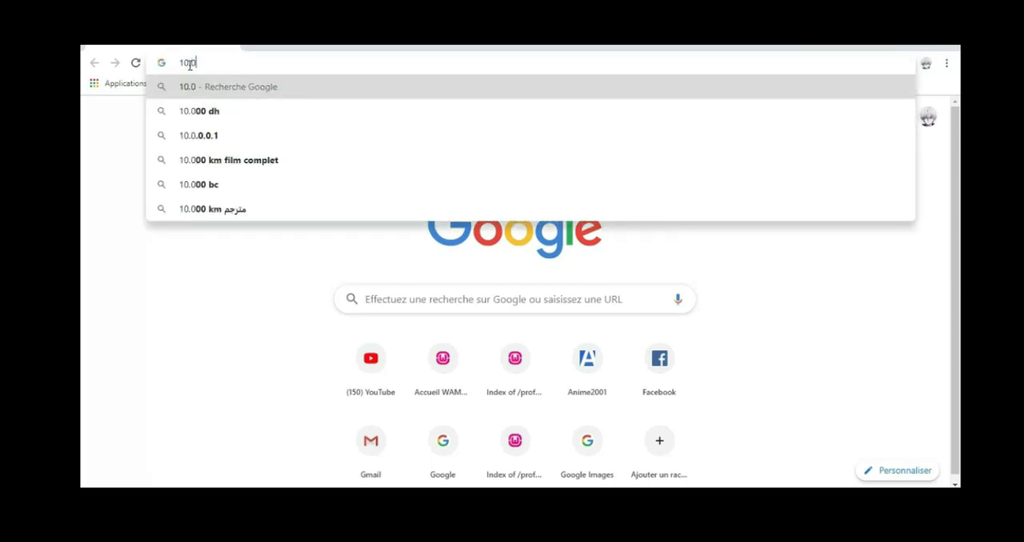
text(.0.1)
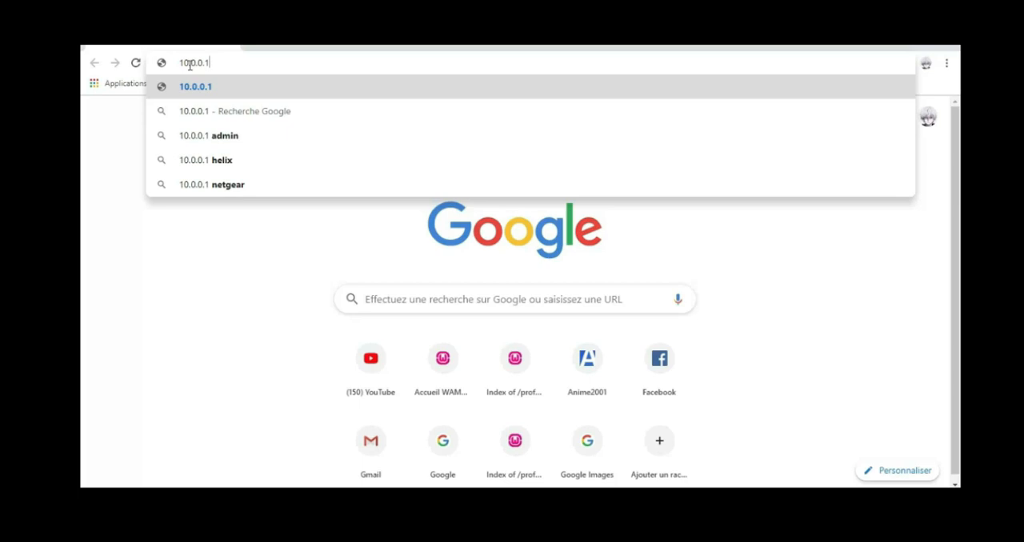
text(:8)
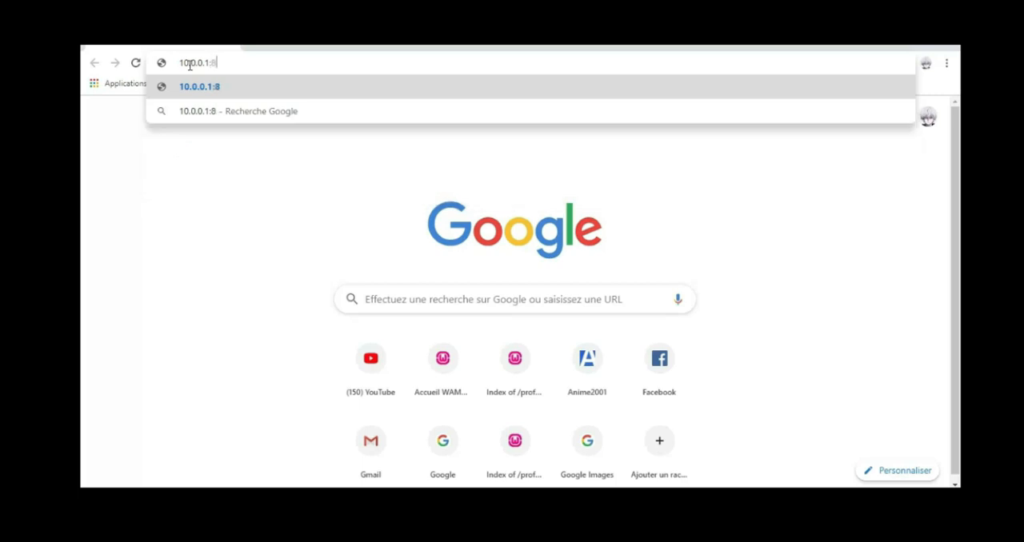
text(443)
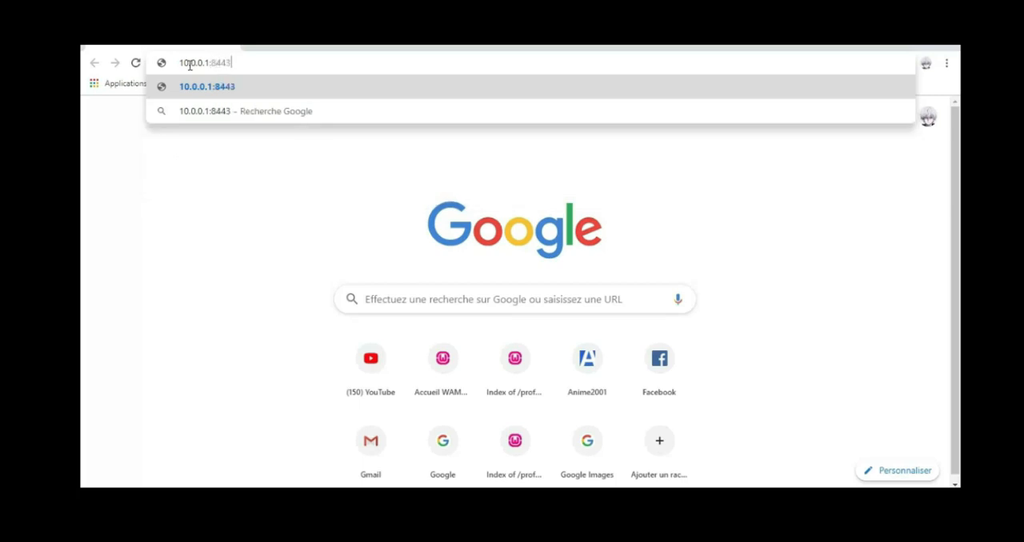
drag(231, 63, 169, 64)
click(176, 141)
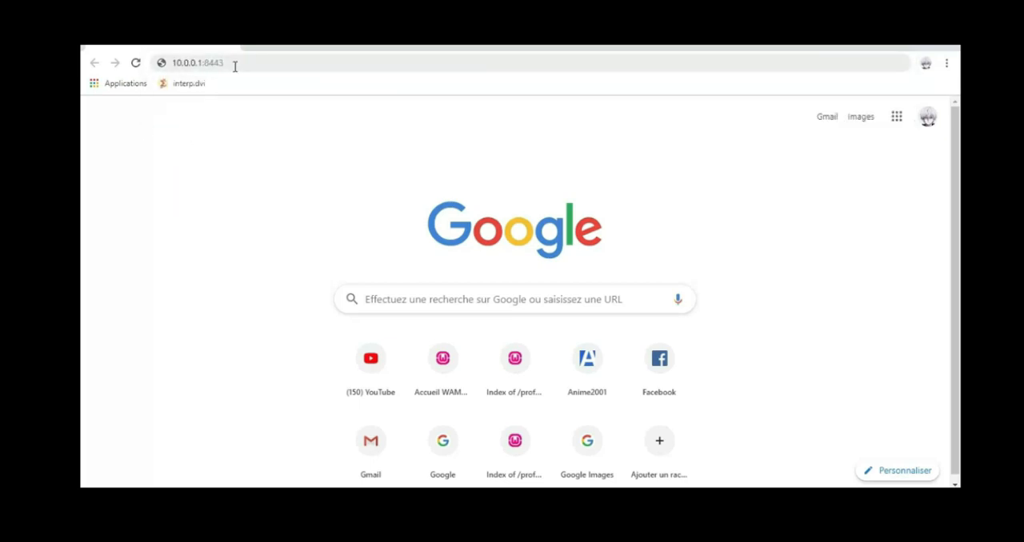
drag(232, 63, 169, 60)
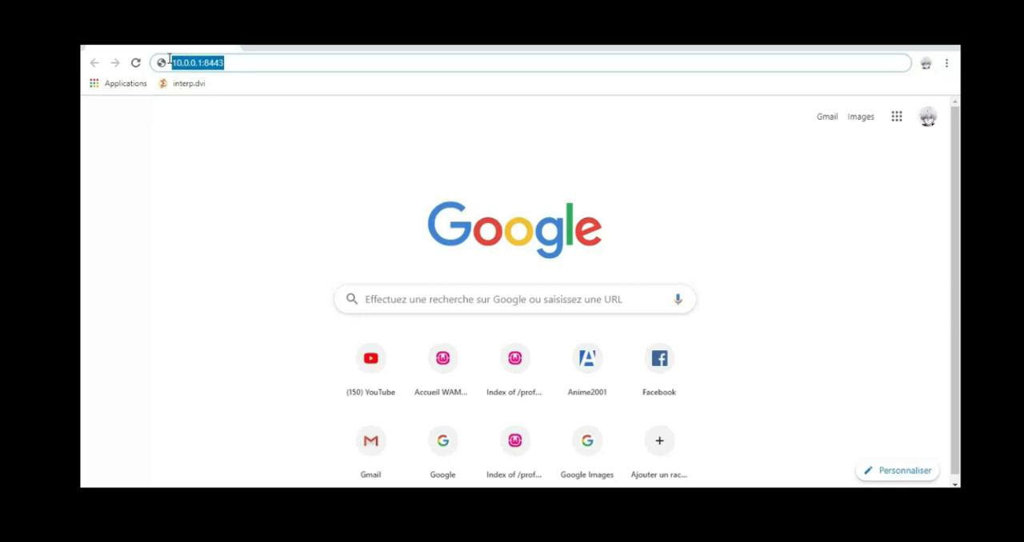
key(Return)
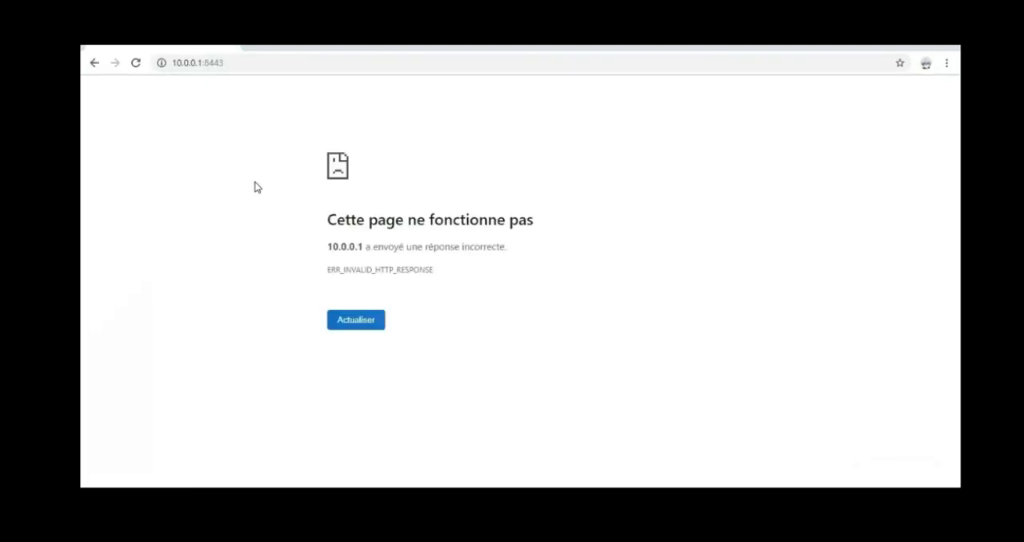
click(175, 66)
click(175, 65)
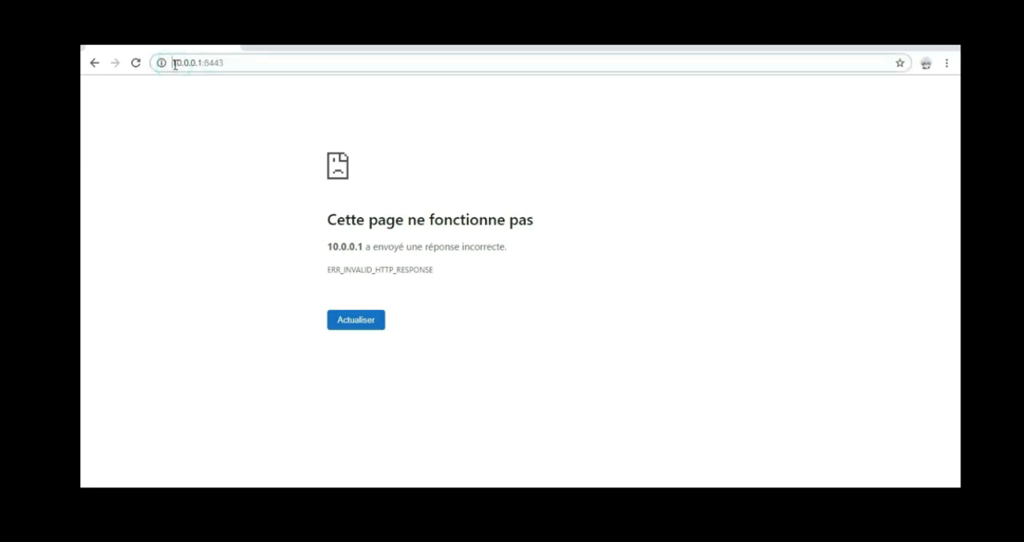
text(https)
text(://)
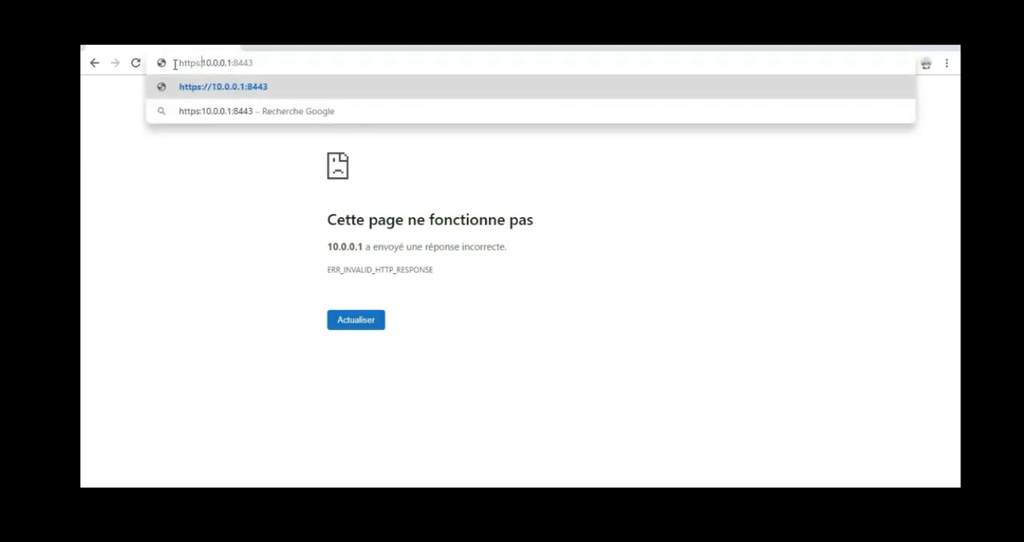
key(Return)
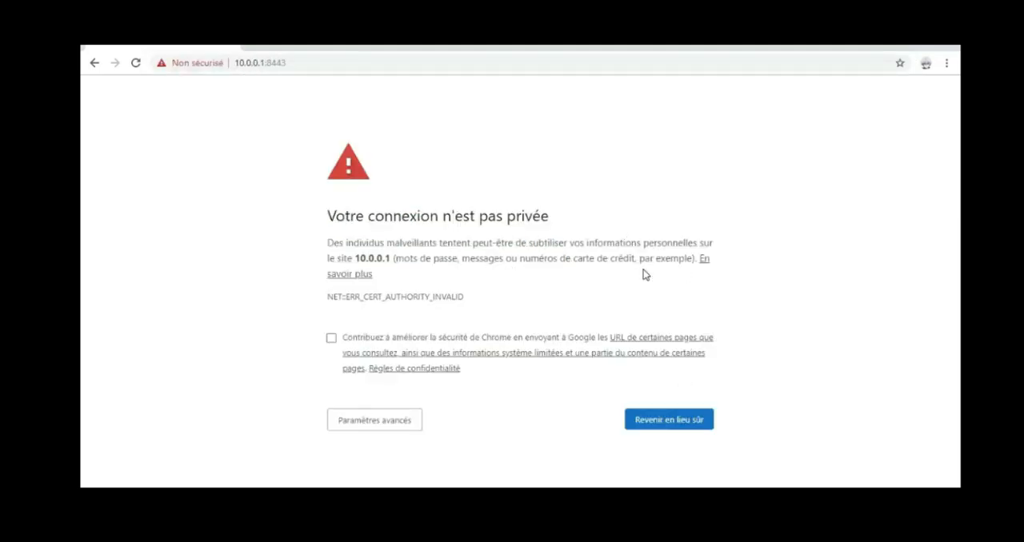
click(407, 423)
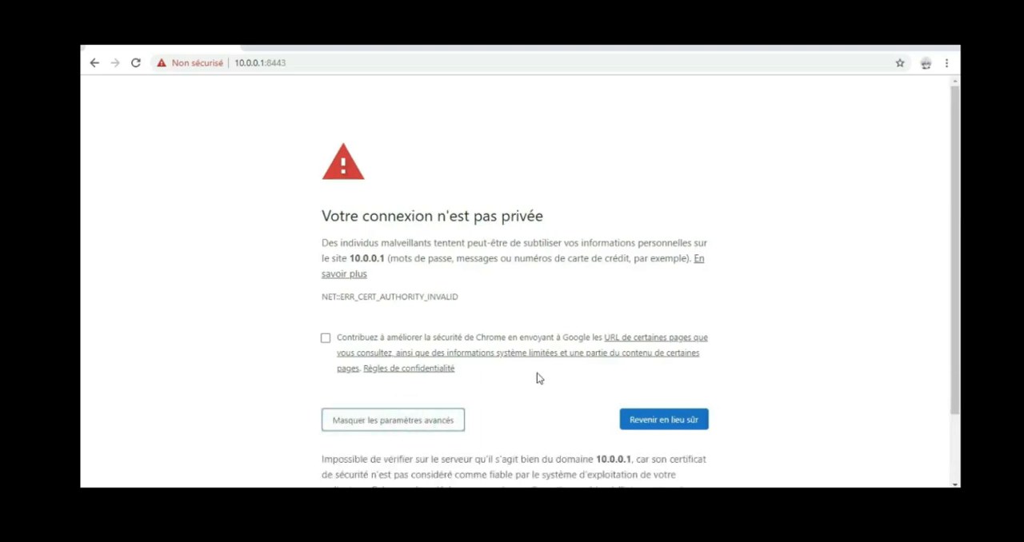
scroll(536, 372, down, 2)
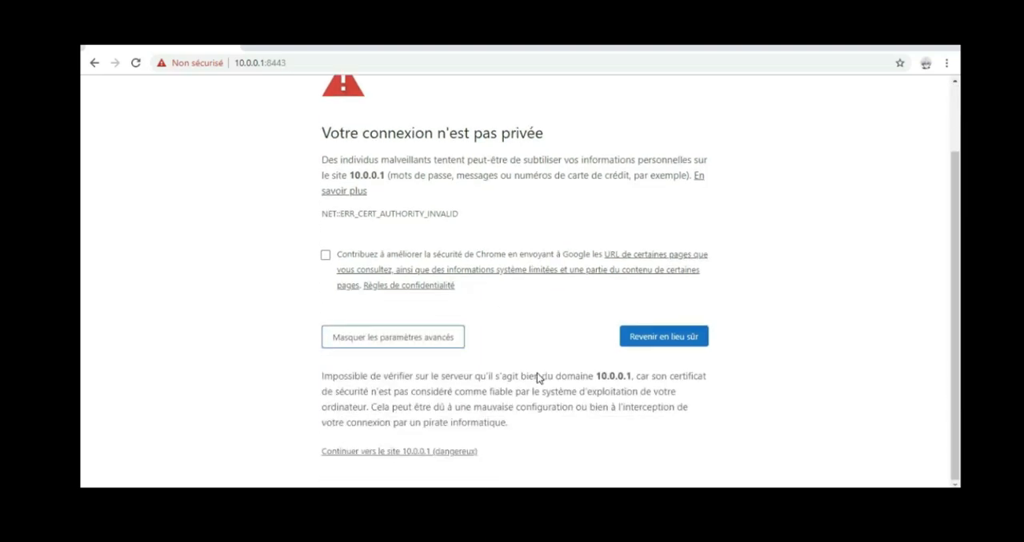
click(433, 453)
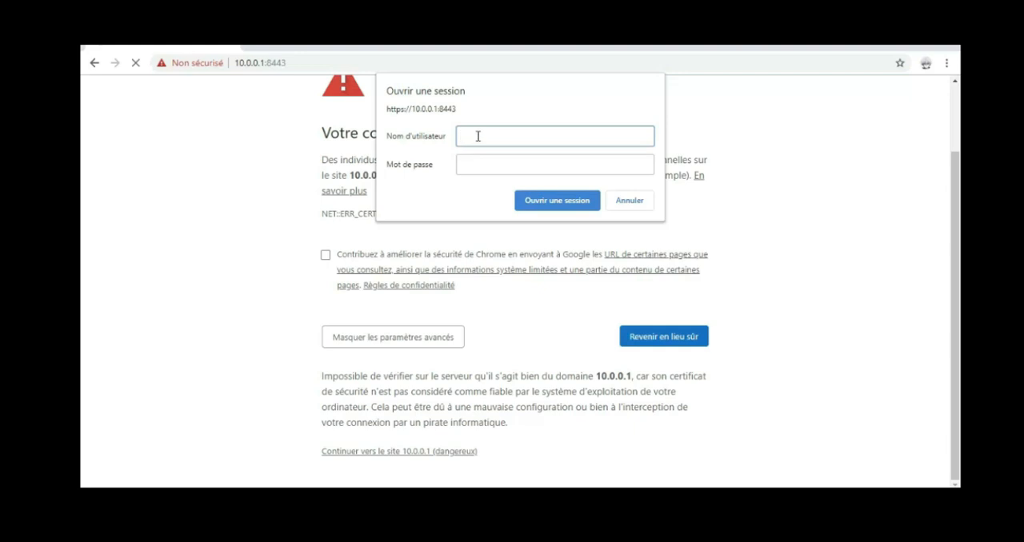
Log in to the IPCop web interface as admin with the account password
text(admin)
click(474, 160)
text(••)
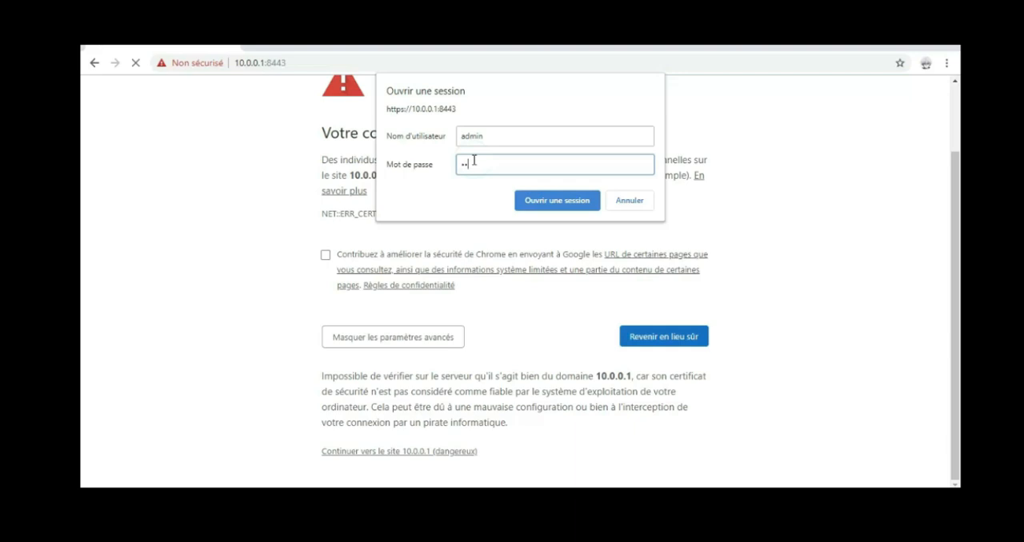
text(•••••)
click(547, 200)
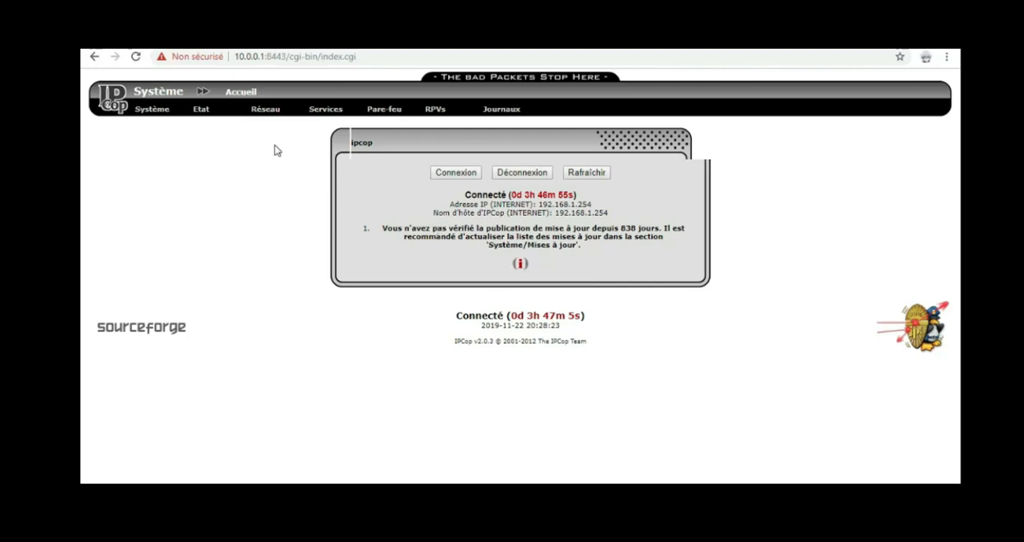
Look through the options under IPCop's Système, Etat, Réseau, Services, Pare-feu, RPVs and Journaux sections
mouse_move(339, 113)
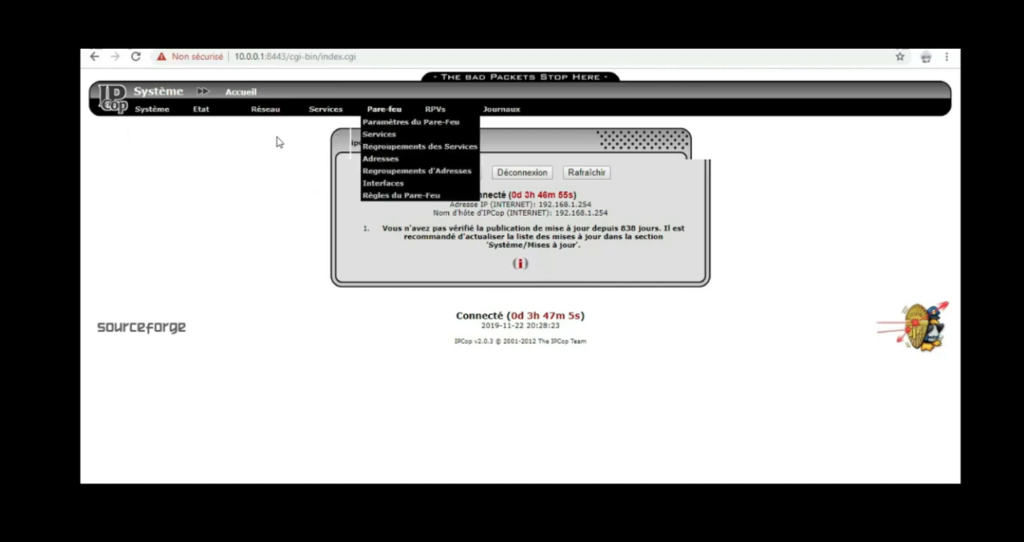
mouse_move(158, 116)
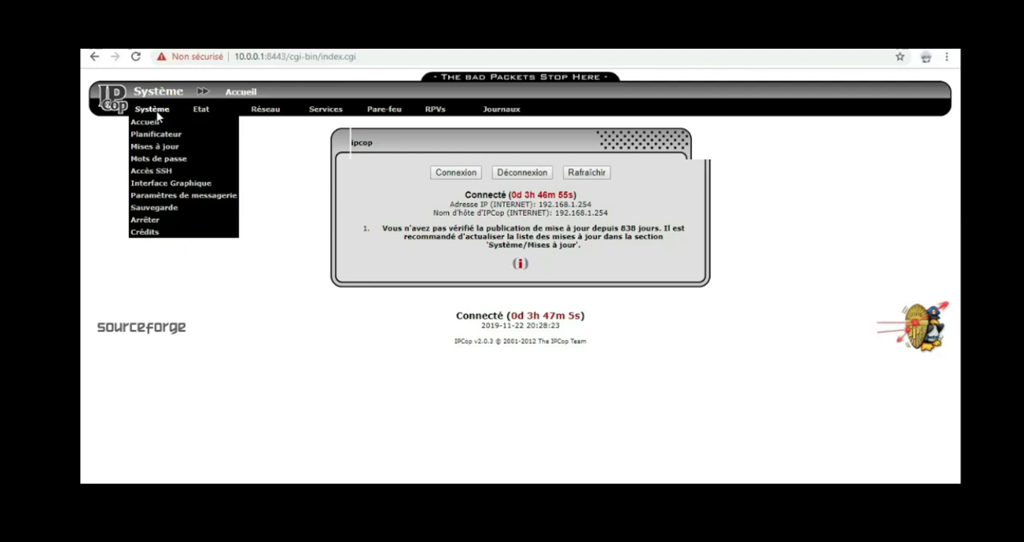
mouse_move(200, 112)
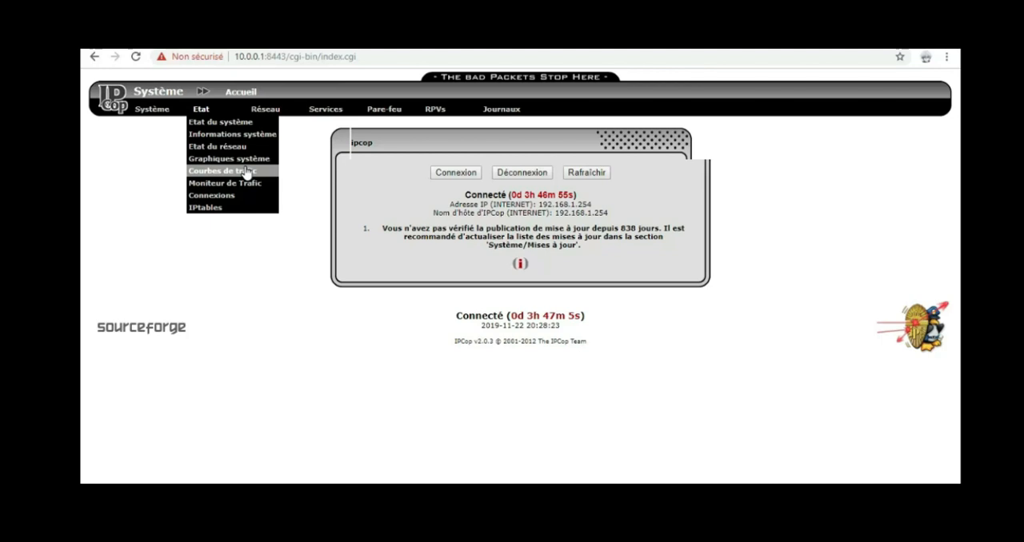
mouse_move(265, 114)
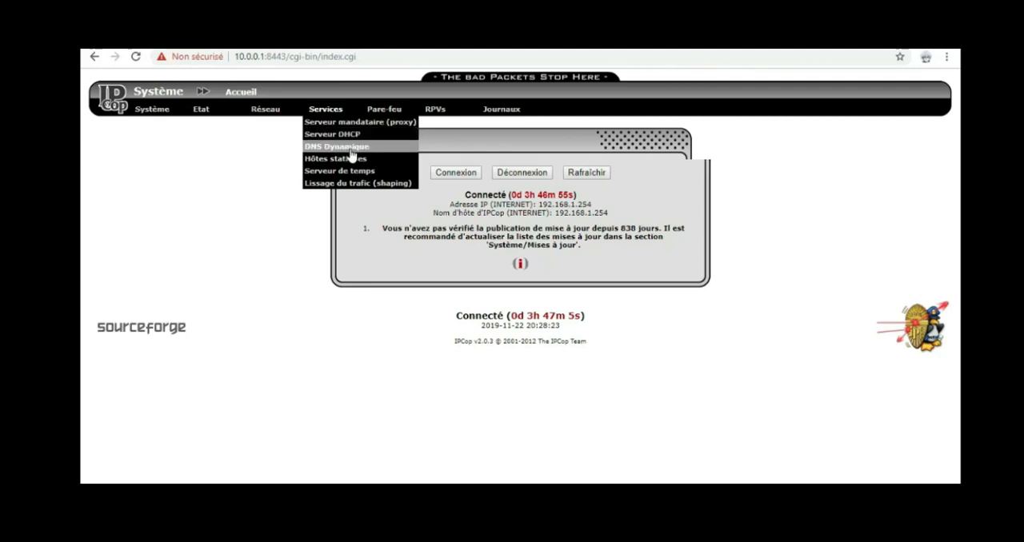
mouse_move(376, 114)
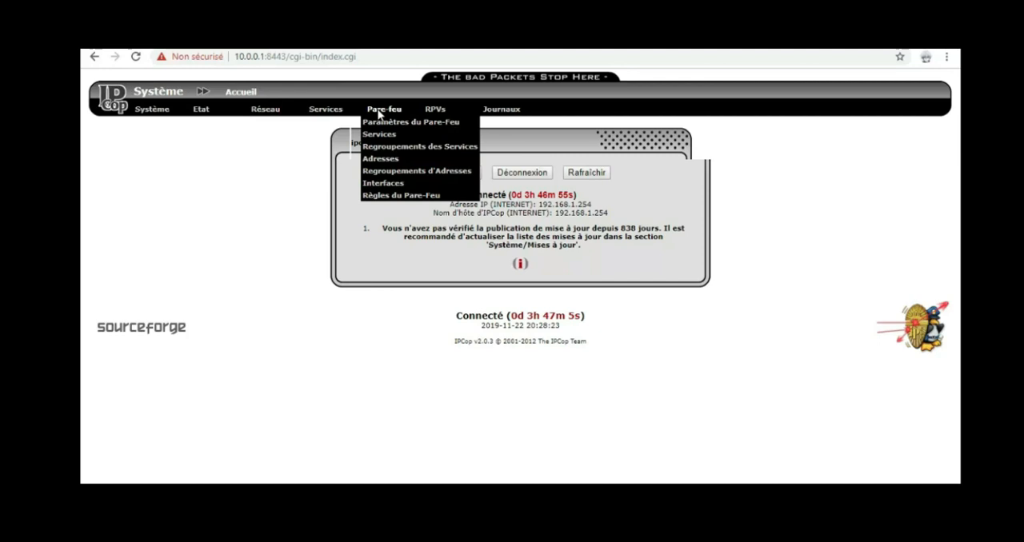
mouse_move(432, 114)
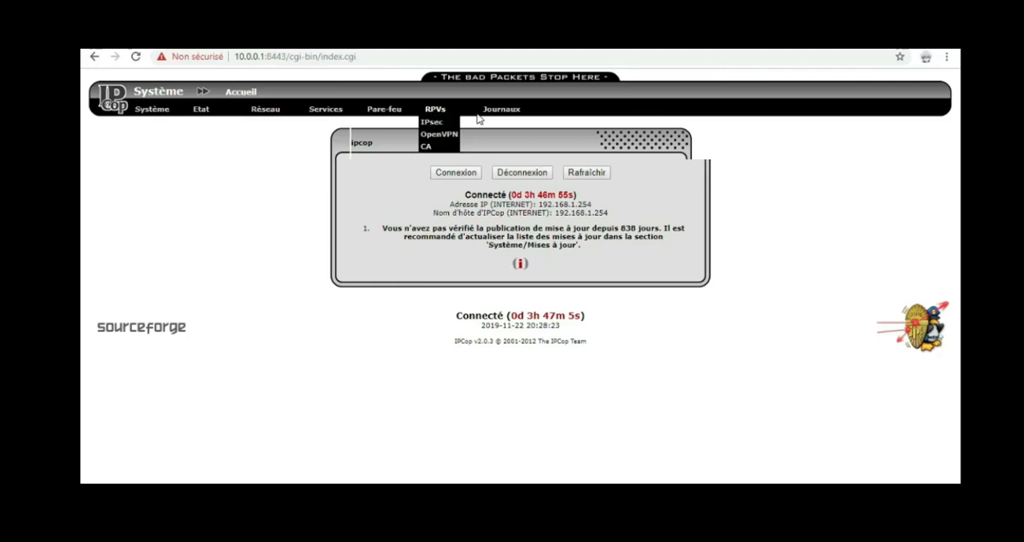
mouse_move(489, 119)
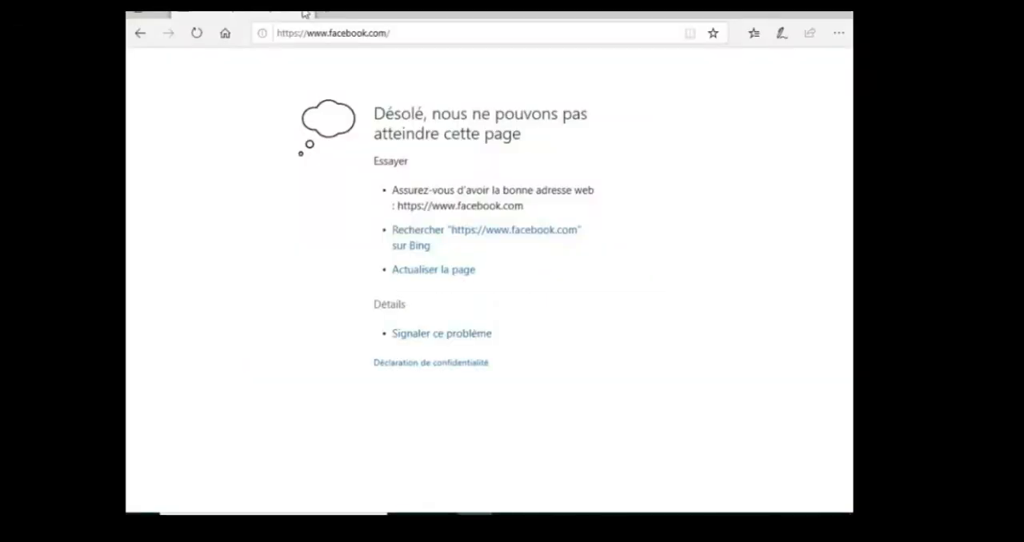
click(354, 32)
key(ctrl+t)
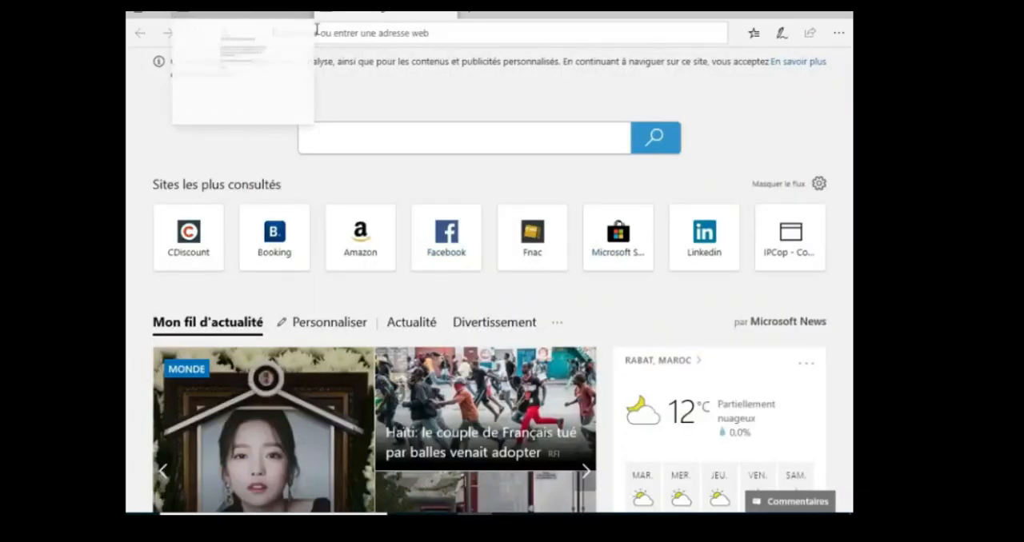
text(facebook.com/)
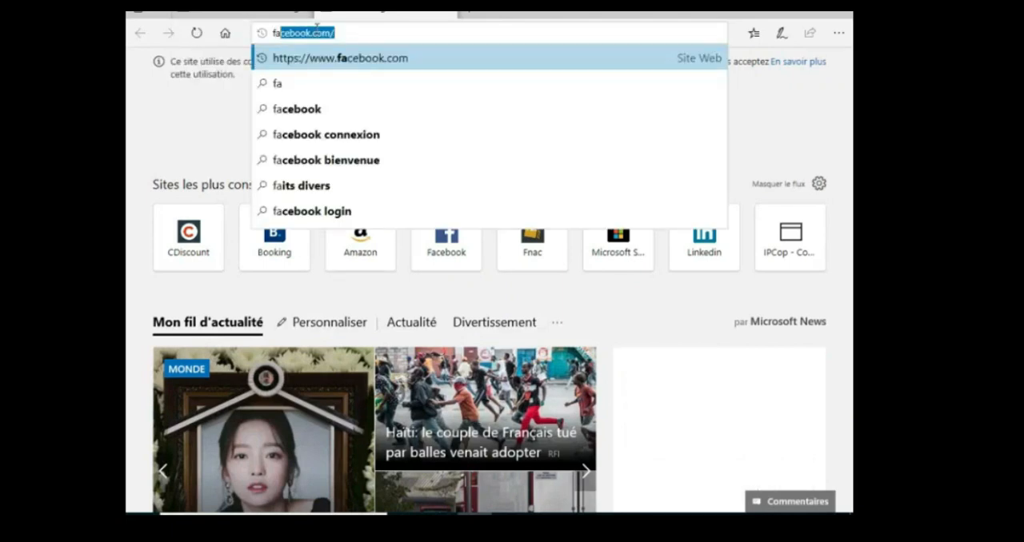
key(Return)
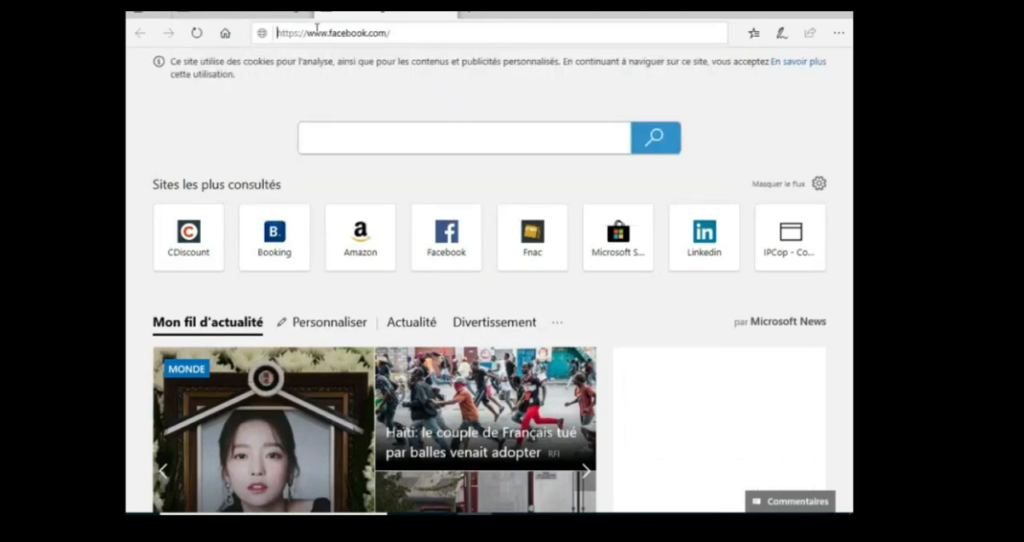
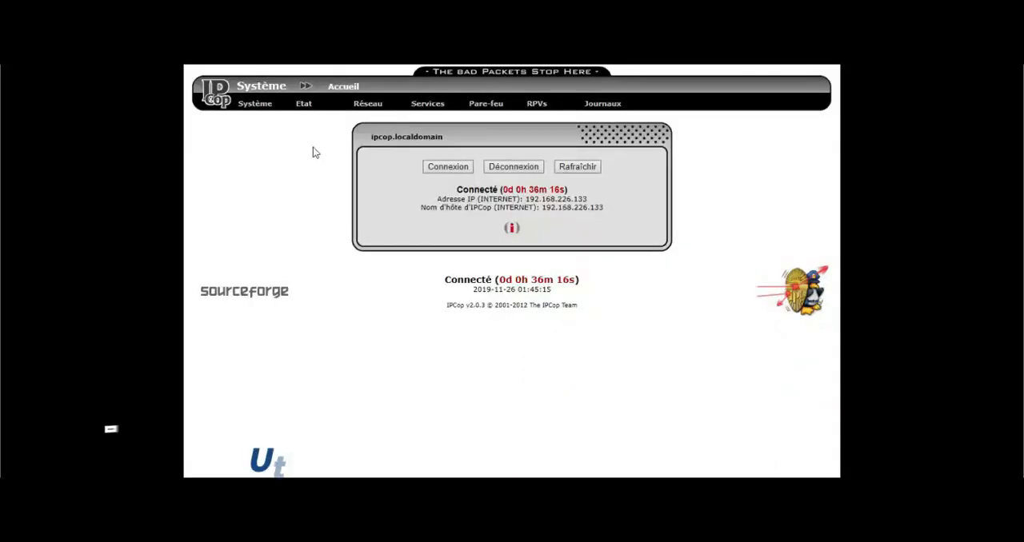
View the system's Mises à jour page and refresh the list of available updates
mouse_move(260, 106)
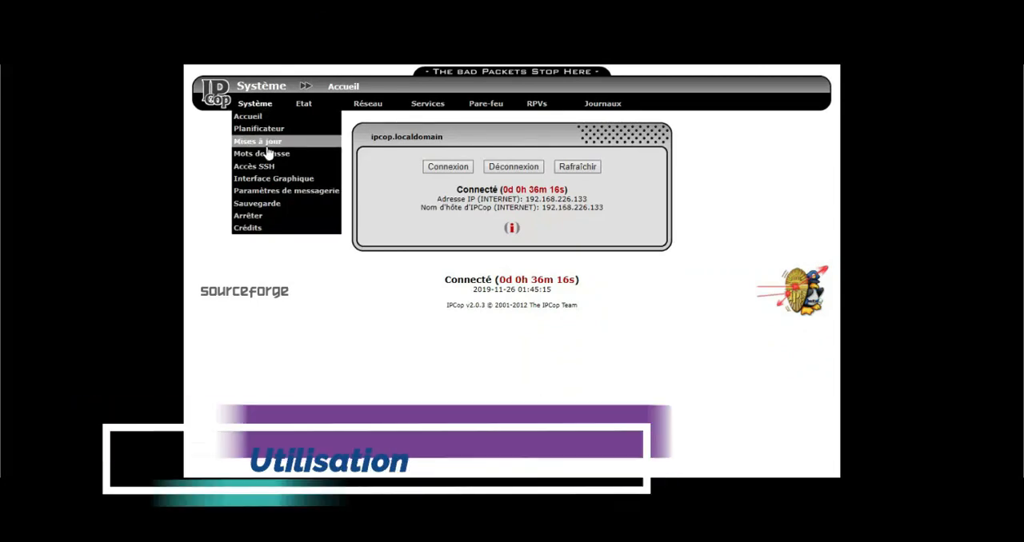
click(267, 144)
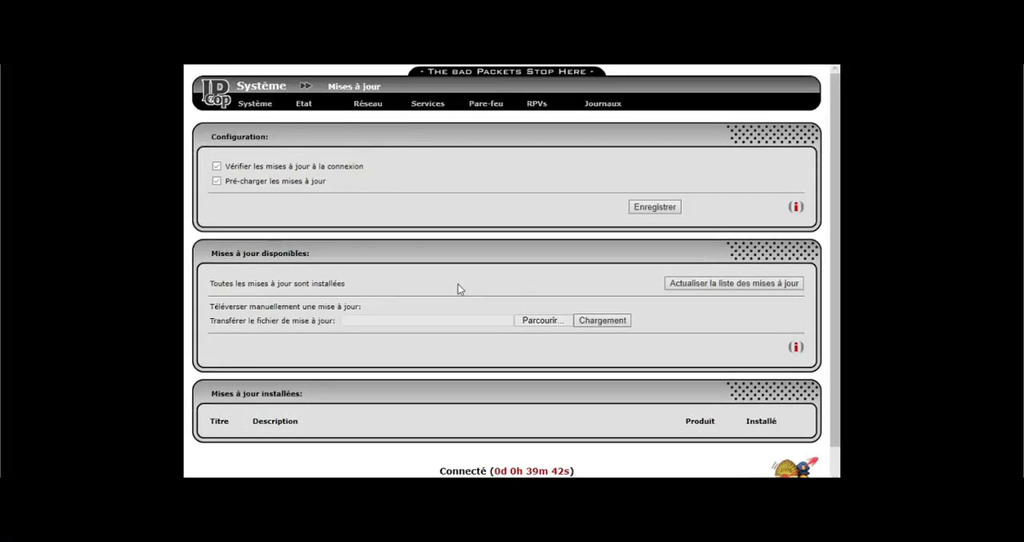
click(678, 288)
Examine the detailed CPU usage graphs and the VERT and Rouge traffic graphs under Etat
mouse_move(318, 103)
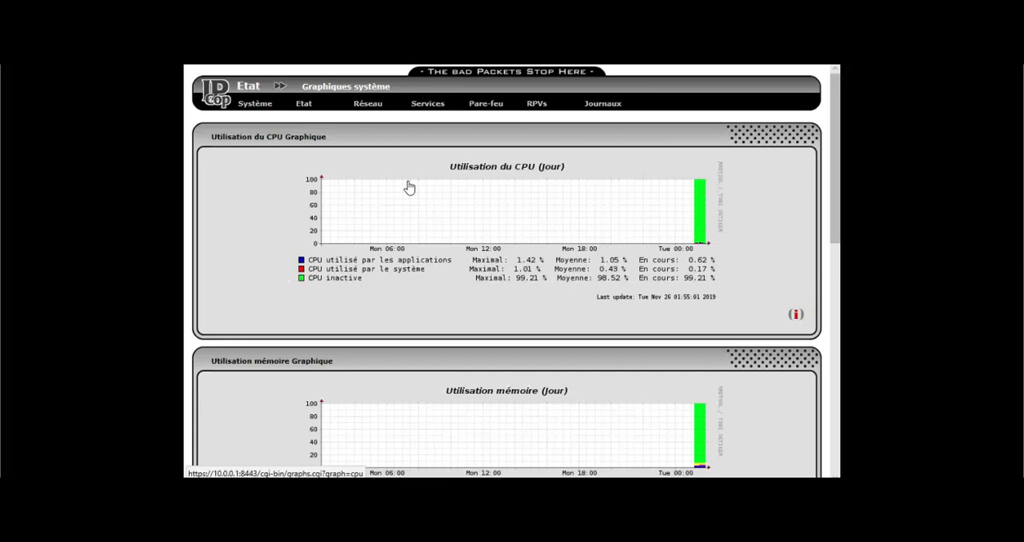
click(407, 187)
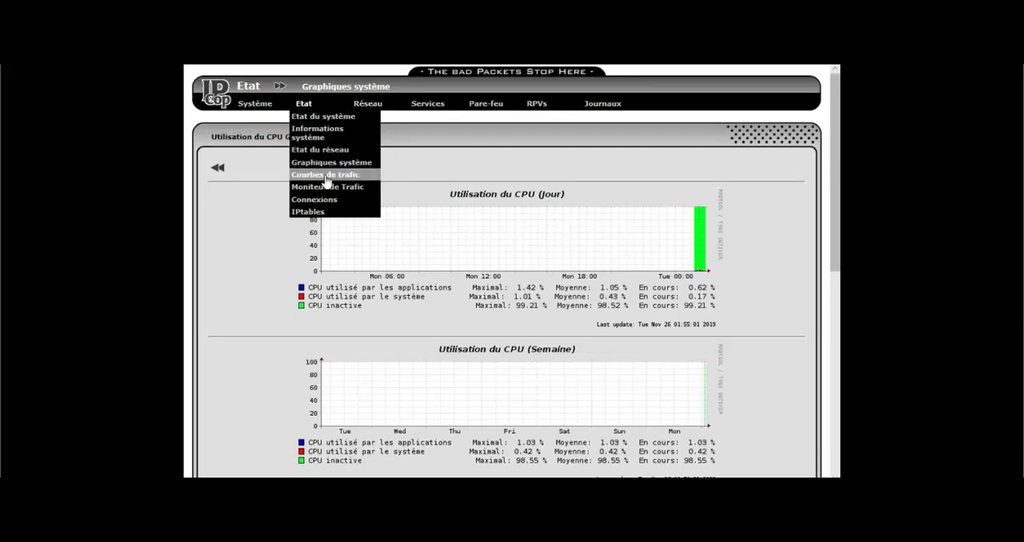
click(326, 175)
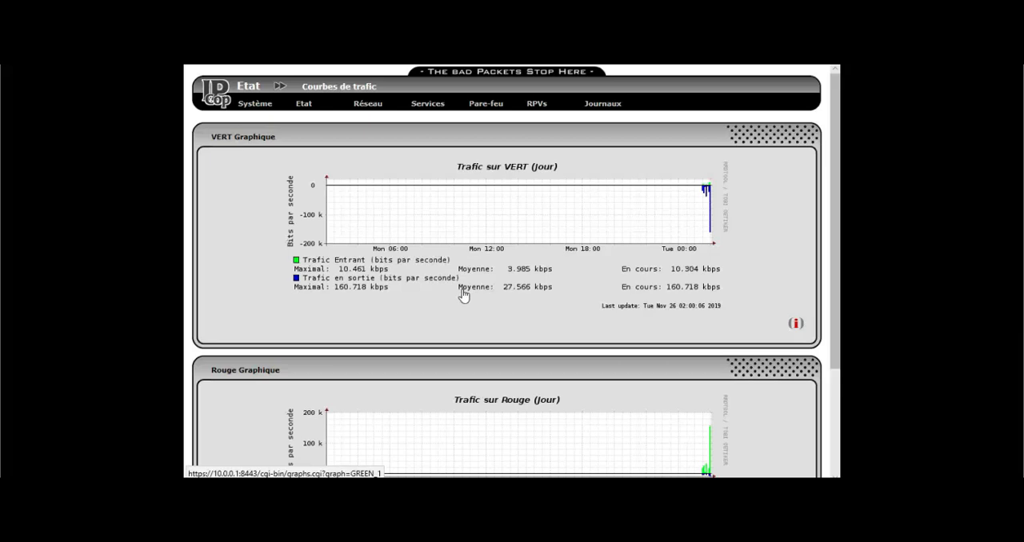
Review the VERT DHCP server's start address, default lease duration and primary DNS, and save the configuration
mouse_move(604, 107)
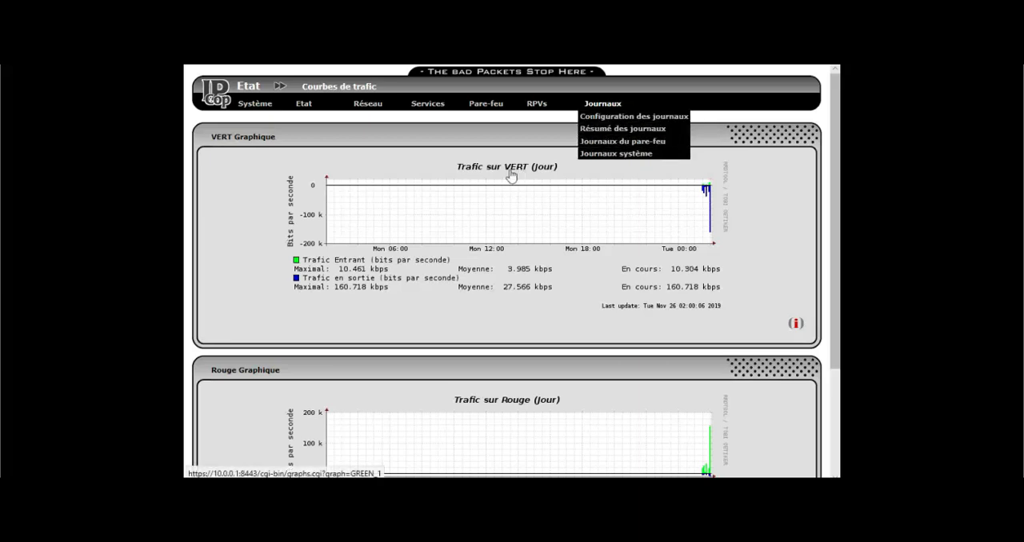
mouse_move(445, 134)
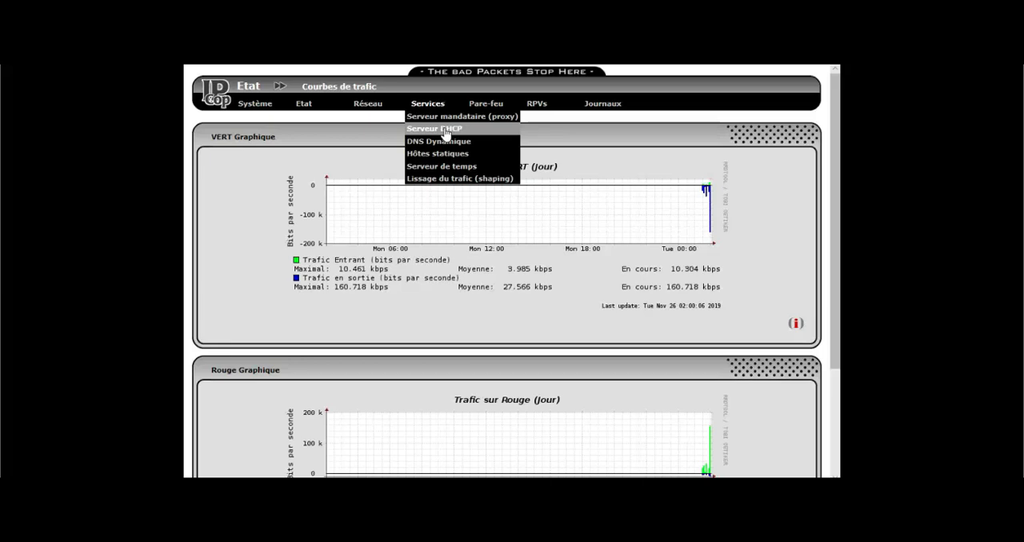
click(446, 133)
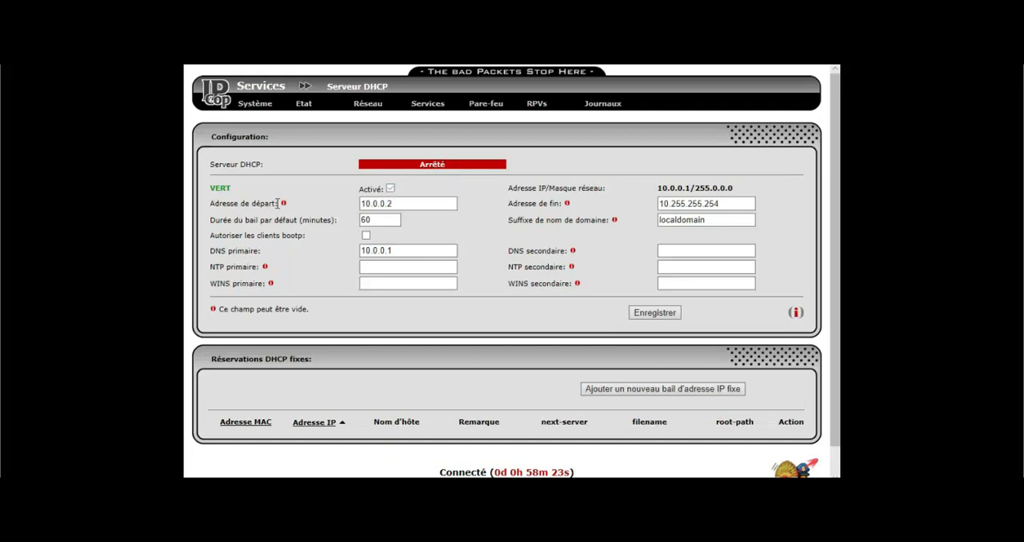
drag(275, 204, 230, 203)
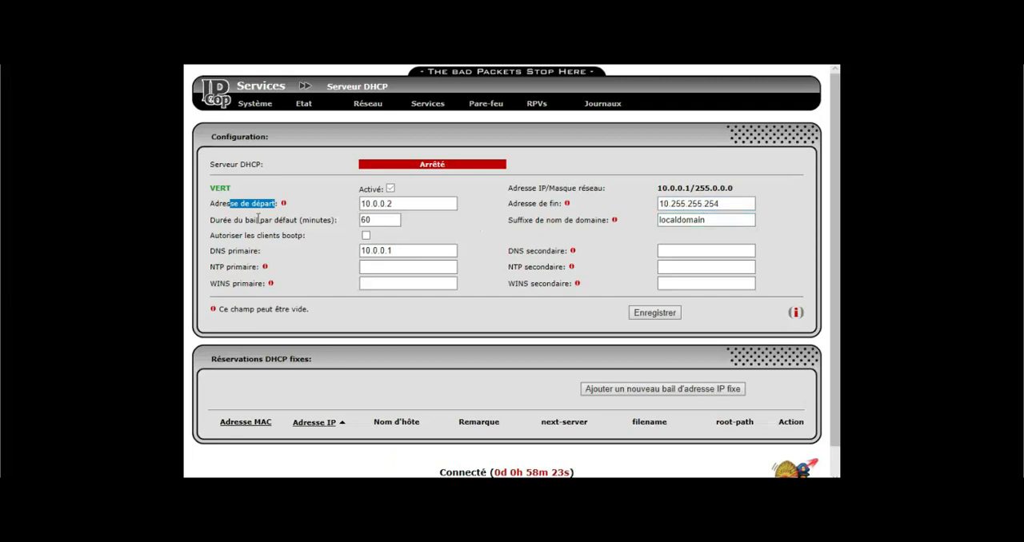
double_click(381, 220)
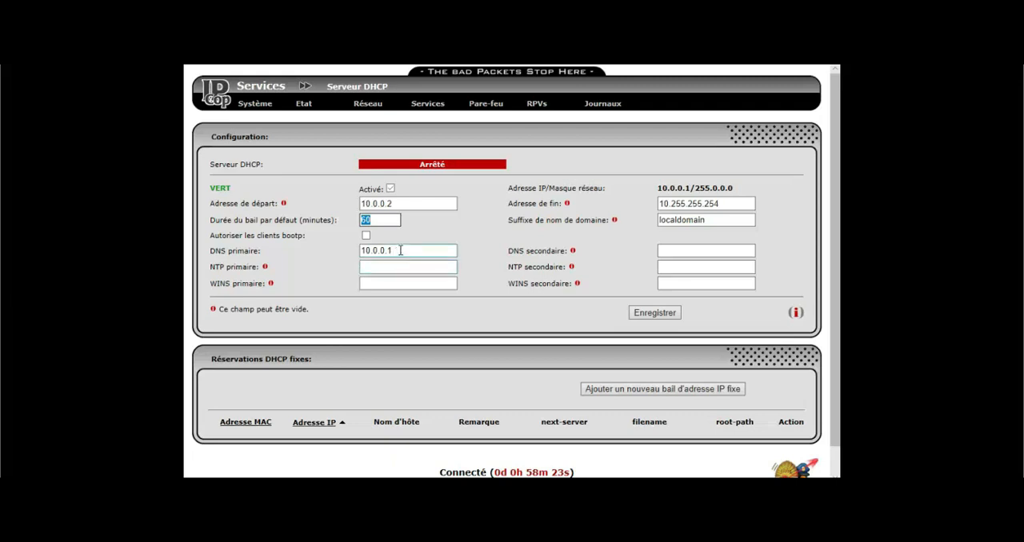
drag(400, 250, 356, 258)
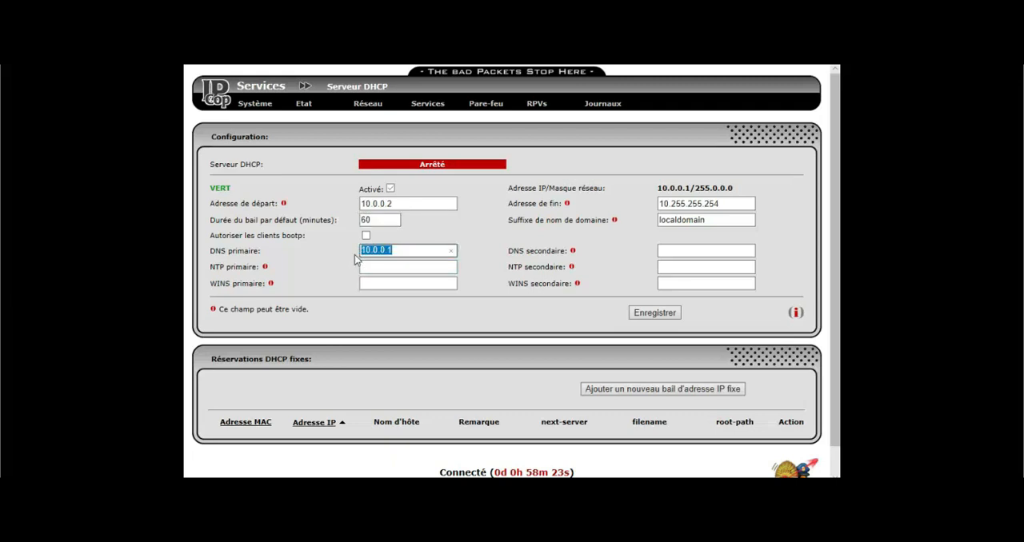
scroll(354, 258, down, 1)
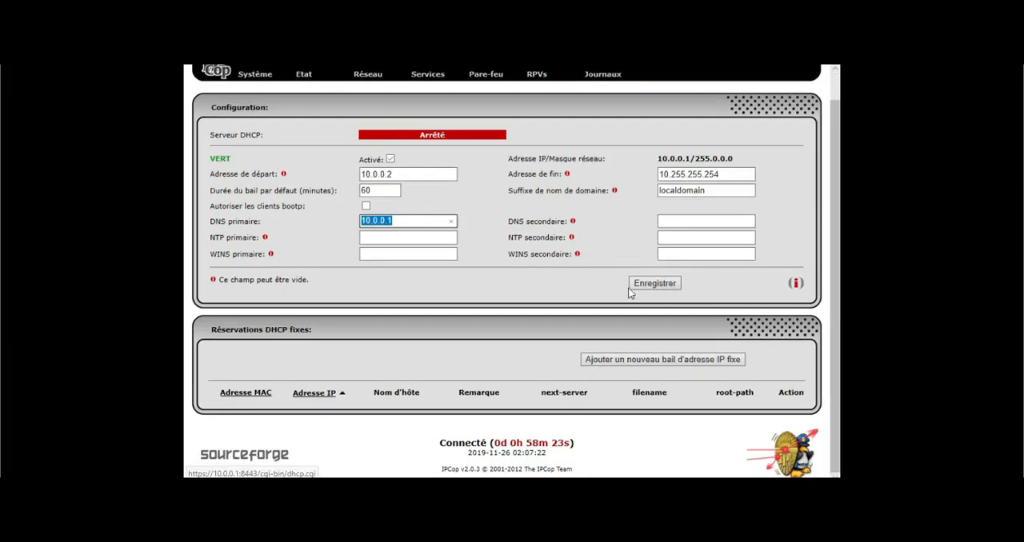
click(639, 284)
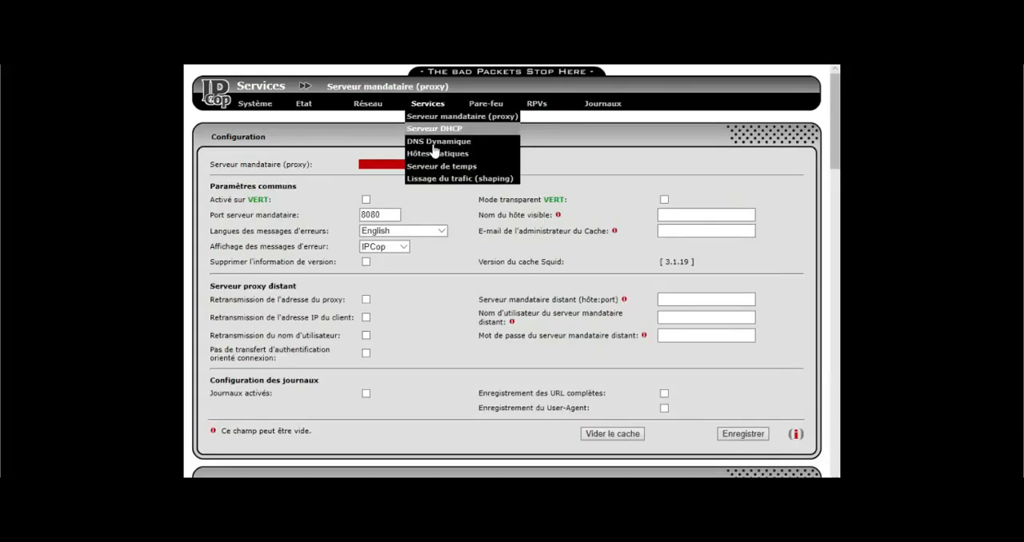
Examine the Hôtes statiques form for adding a host and the NTP server fields of Serveur de temps
click(435, 154)
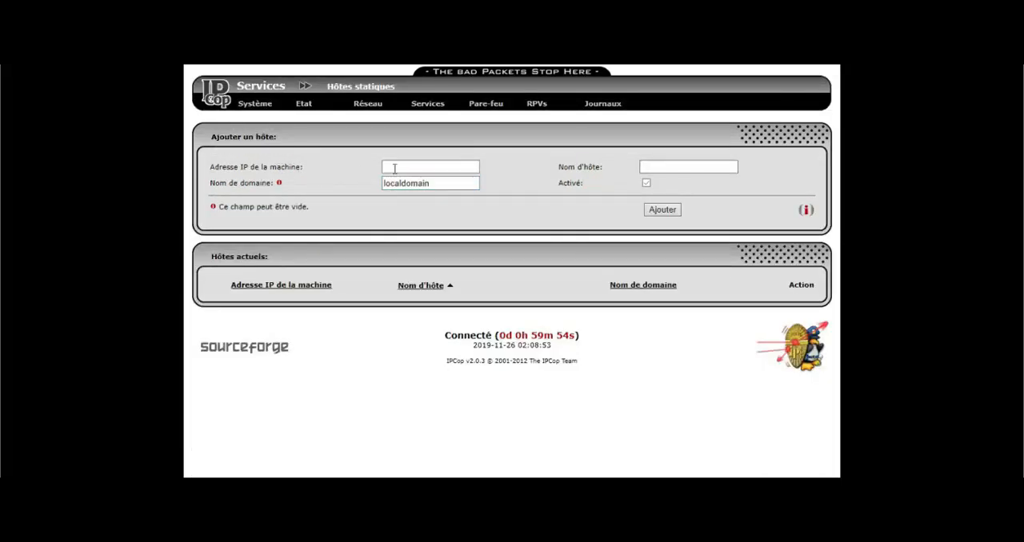
click(666, 213)
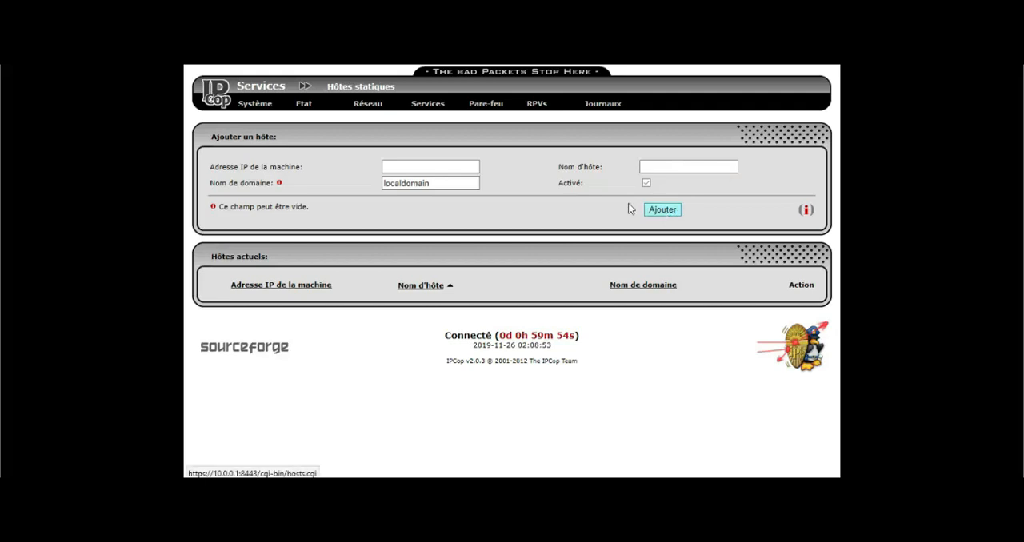
mouse_move(439, 113)
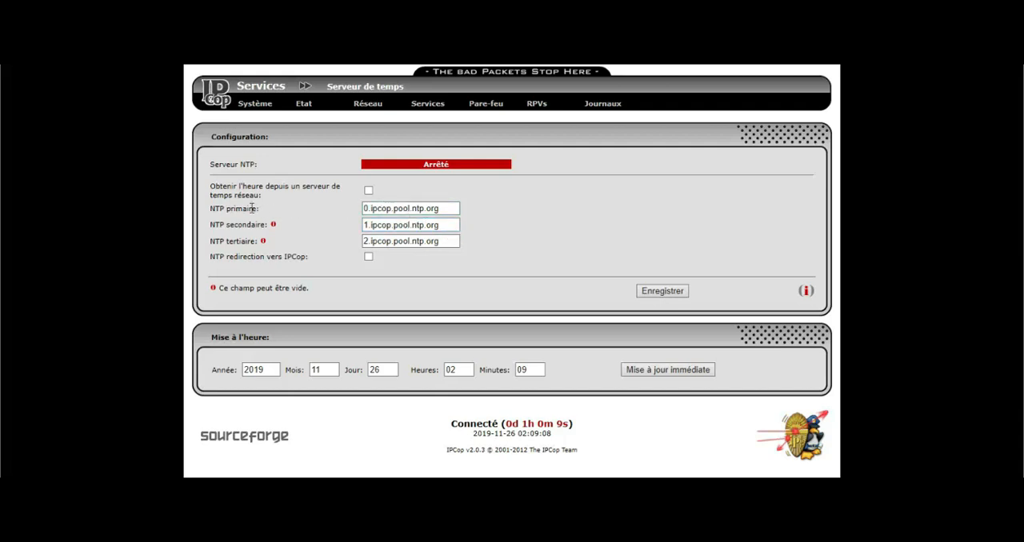
click(400, 225)
click(400, 241)
Enable the proxy server on VERT, keeping port 8080, and choose French for the error messages
mouse_move(440, 118)
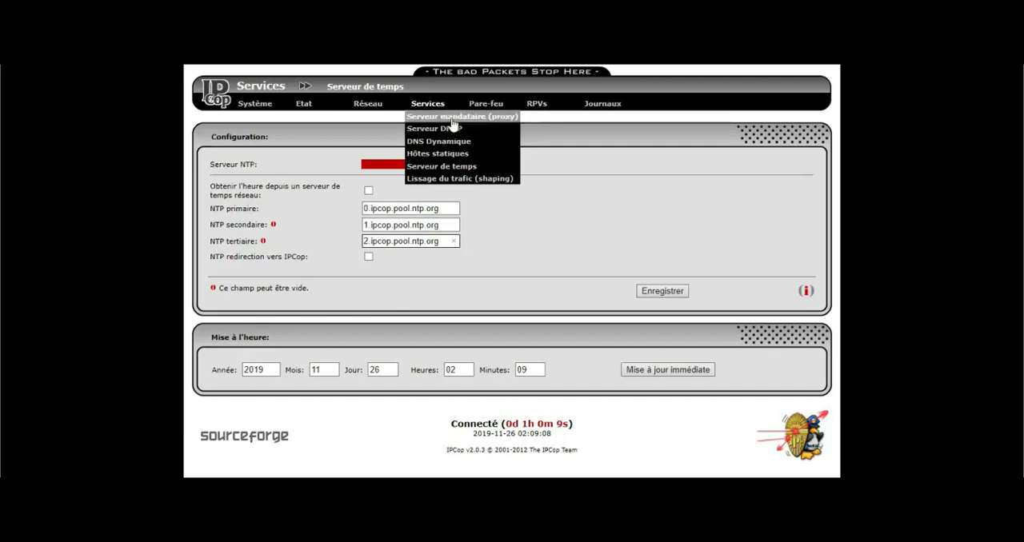
click(453, 117)
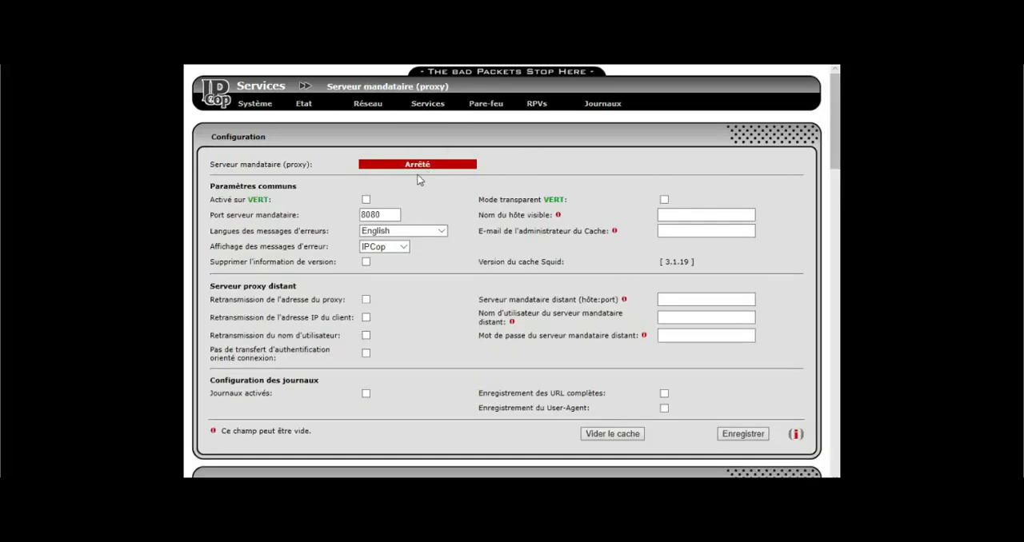
click(373, 215)
click(366, 200)
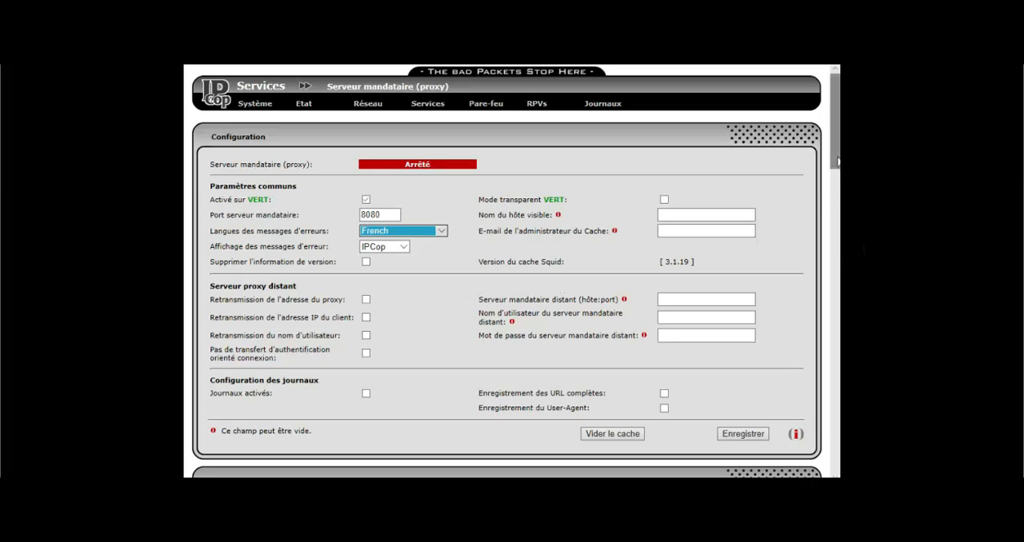
Activate the proxy logs with recording of complete URLs, and save the proxy configuration
drag(836, 156, 836, 183)
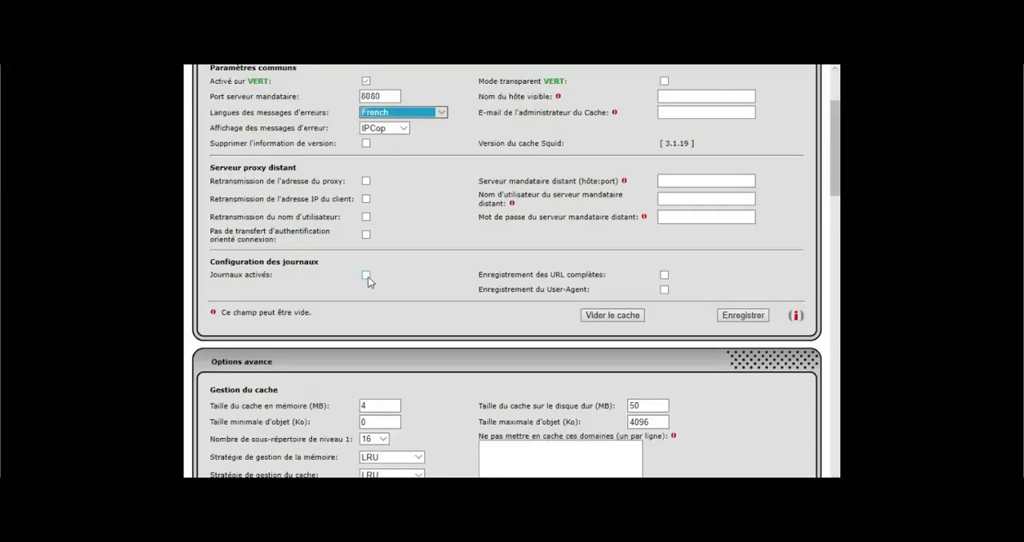
click(368, 276)
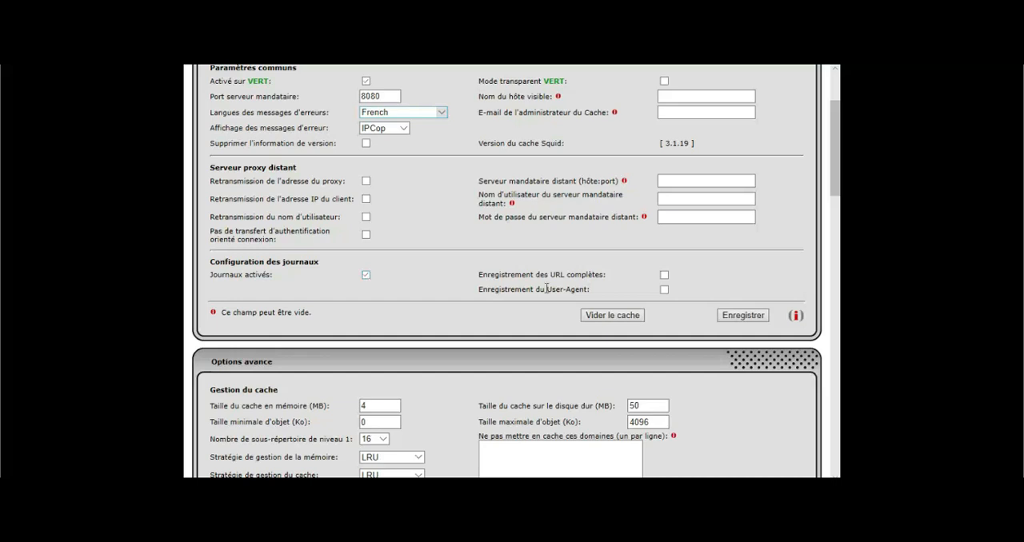
click(664, 275)
click(728, 315)
Examine the proxy's cache management options and its lists of allowed standard and SSL destination ports
scroll(830, 228, down, 3)
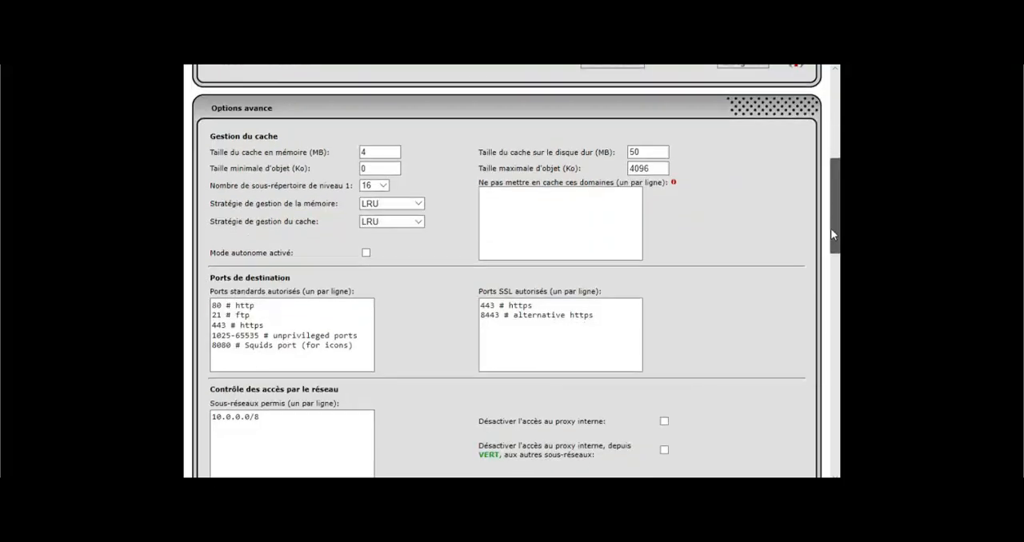
scroll(830, 233, down, 1)
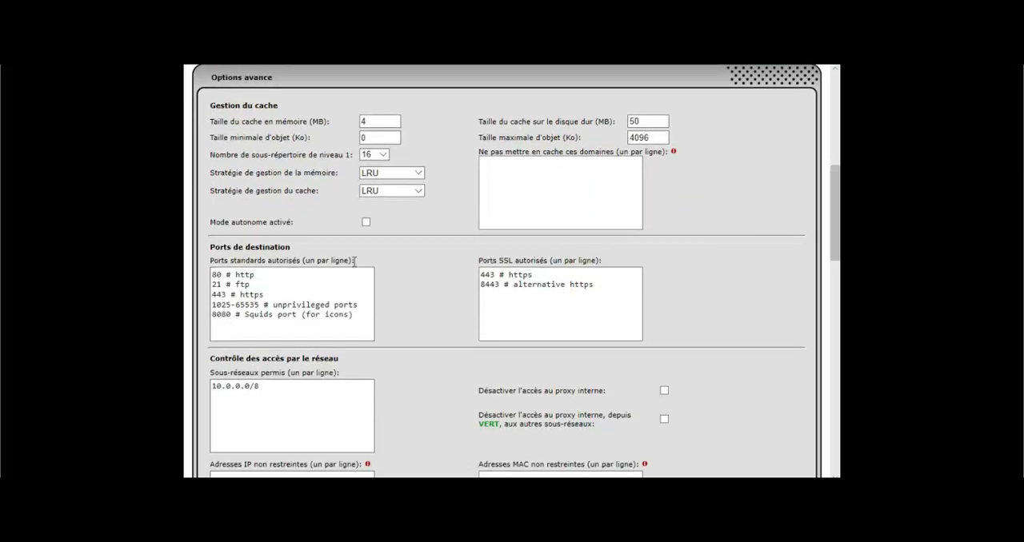
double_click(268, 250)
click(231, 326)
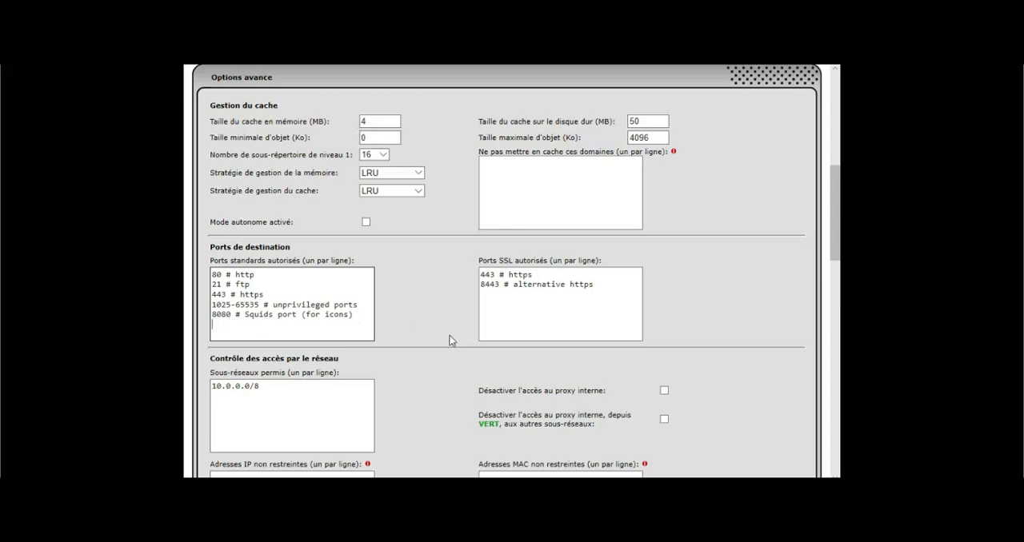
click(592, 323)
Examine the proxy's permitted subnets, unrestricted and banned addresses, time restrictions, transfer limits, MIME filter and browser options
drag(834, 186, 834, 229)
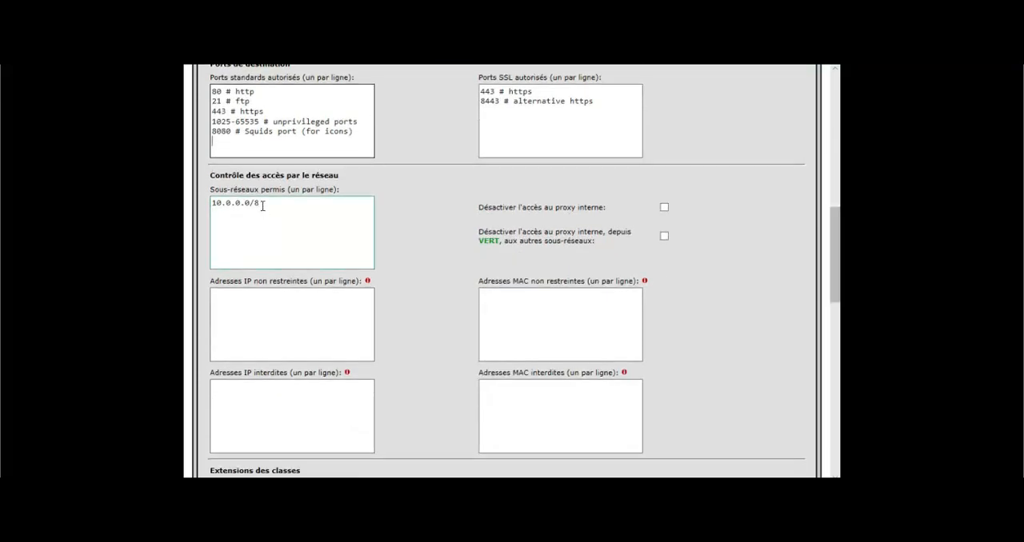
drag(262, 205, 220, 207)
click(324, 232)
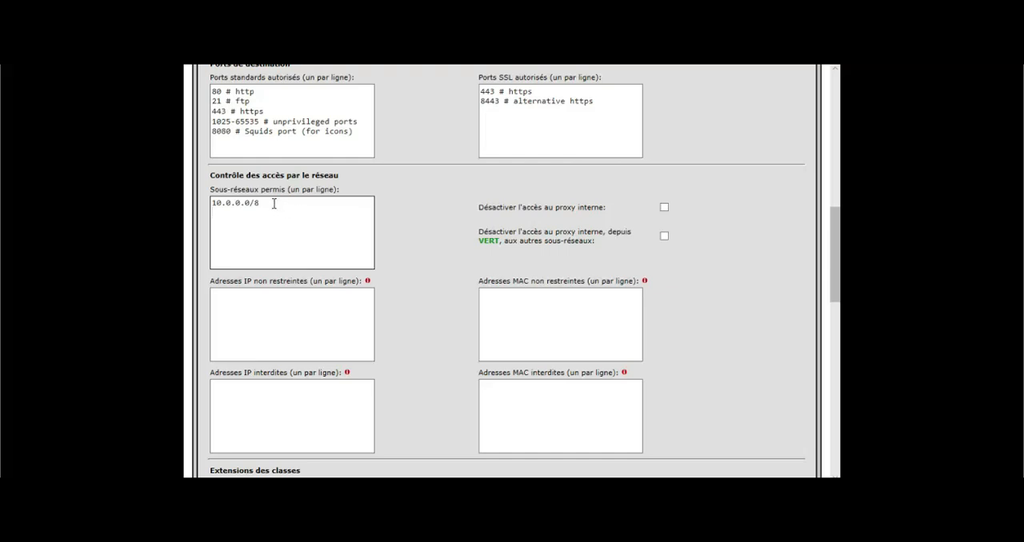
drag(274, 204, 211, 210)
click(267, 304)
click(518, 301)
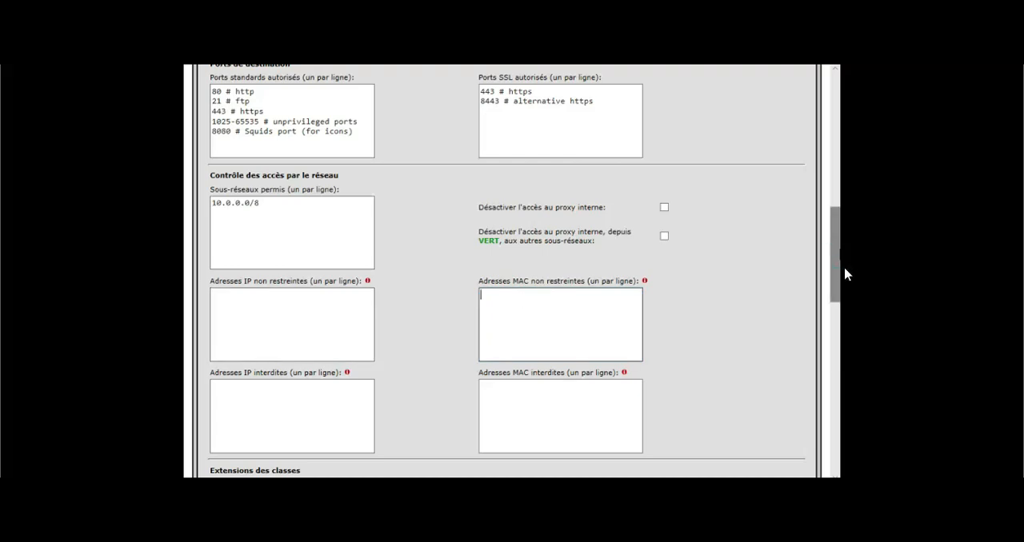
scroll(553, 344, down, 3)
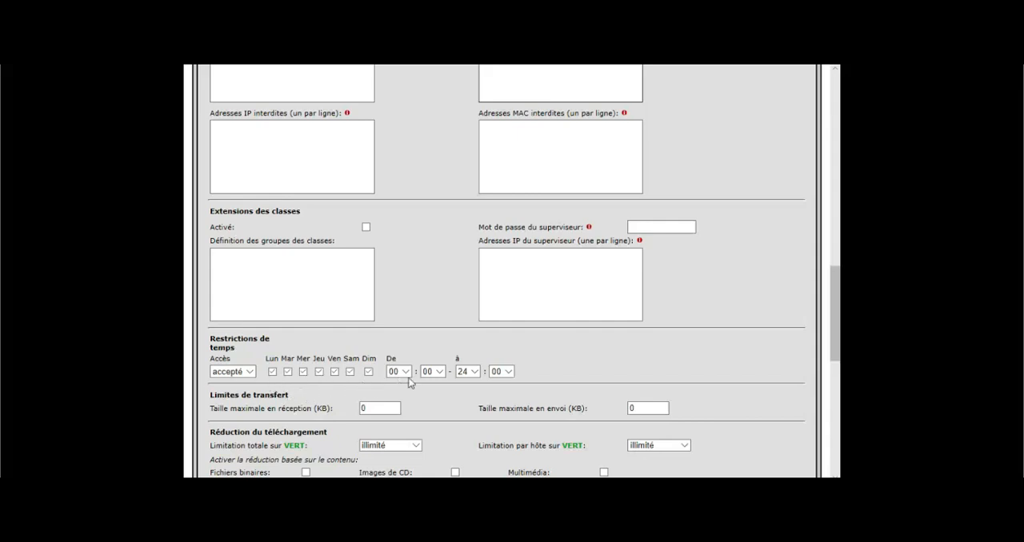
scroll(358, 382, down, 4)
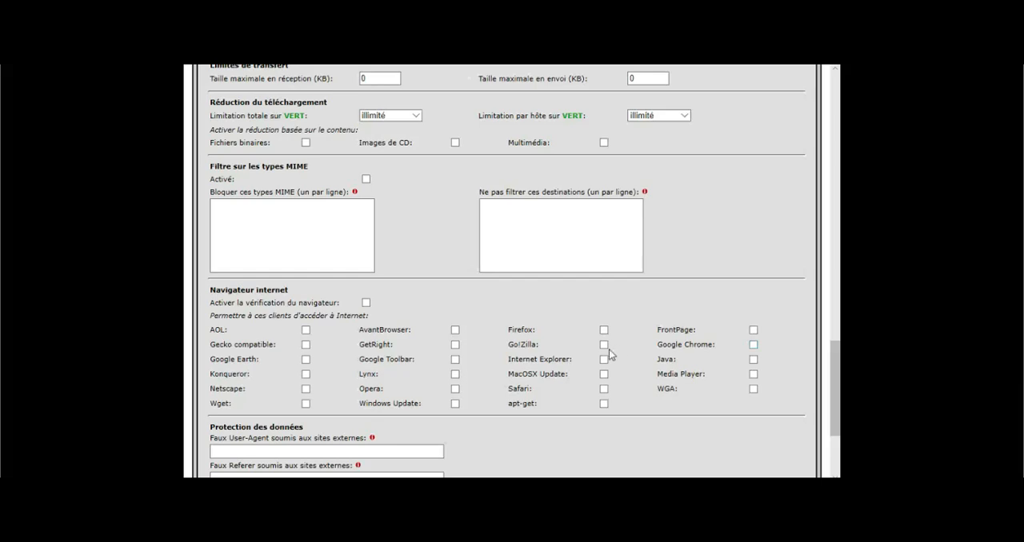
scroll(609, 349, down, 2)
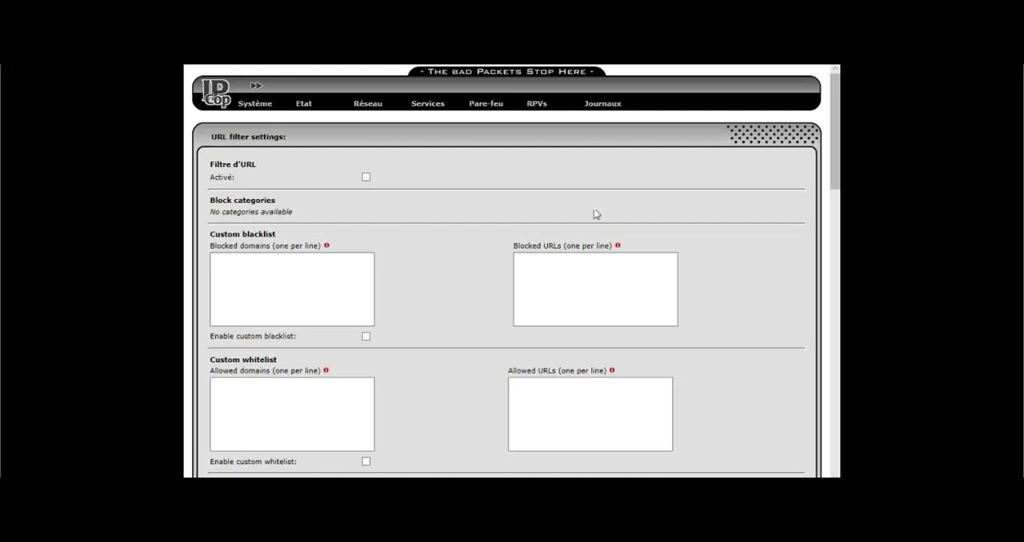
Examine the URL filter's custom blacklist and whitelist fields for blocked and allowed domains and URLs
scroll(832, 171, down, 2)
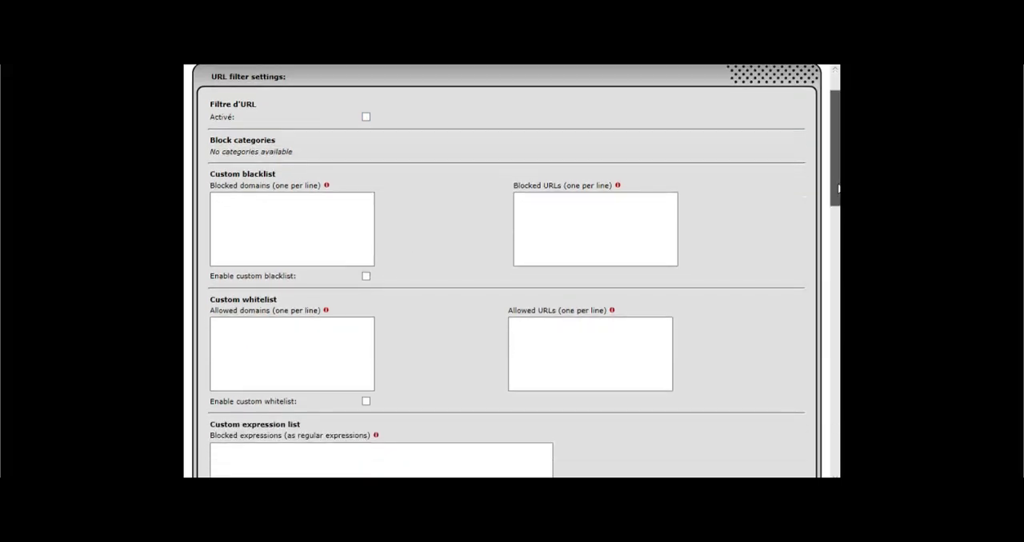
click(265, 201)
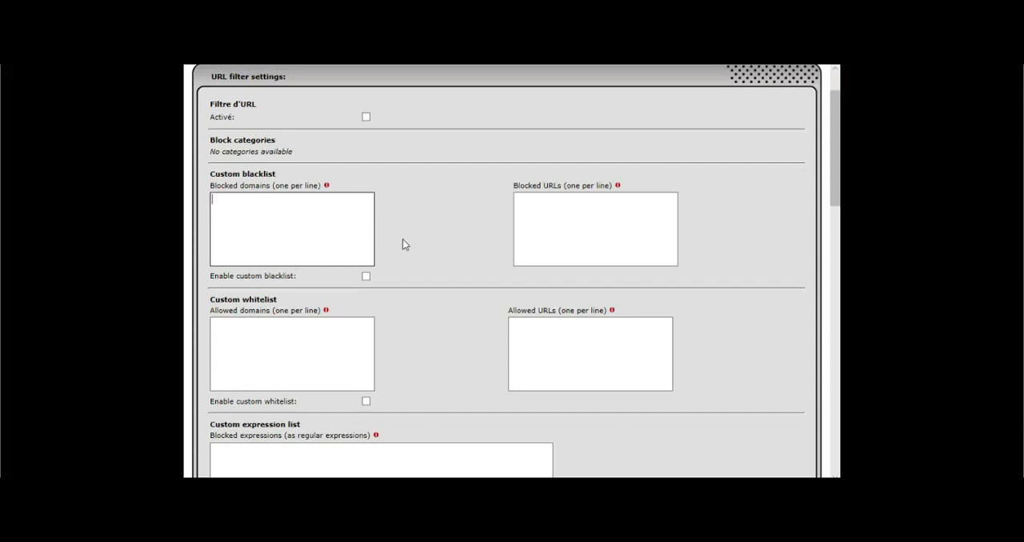
click(547, 212)
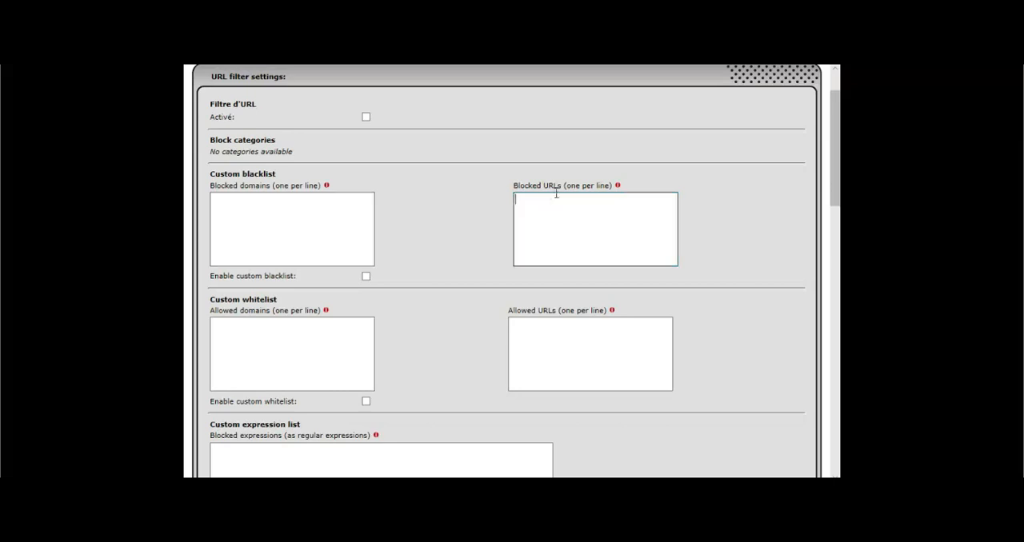
click(258, 331)
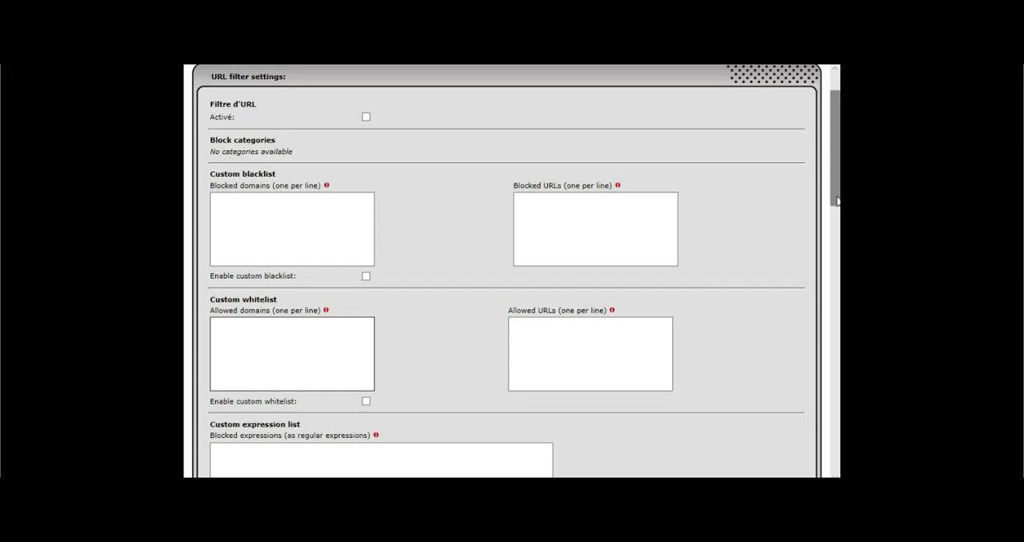
drag(837, 200, 836, 240)
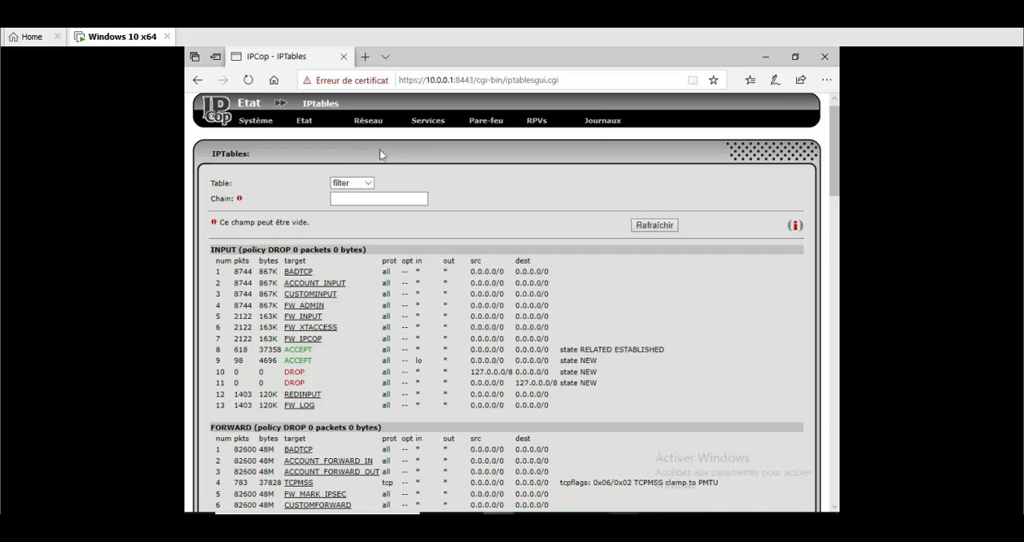
Examine the IPTables chains of the filter table and the other tables available for display
drag(837, 140, 836, 151)
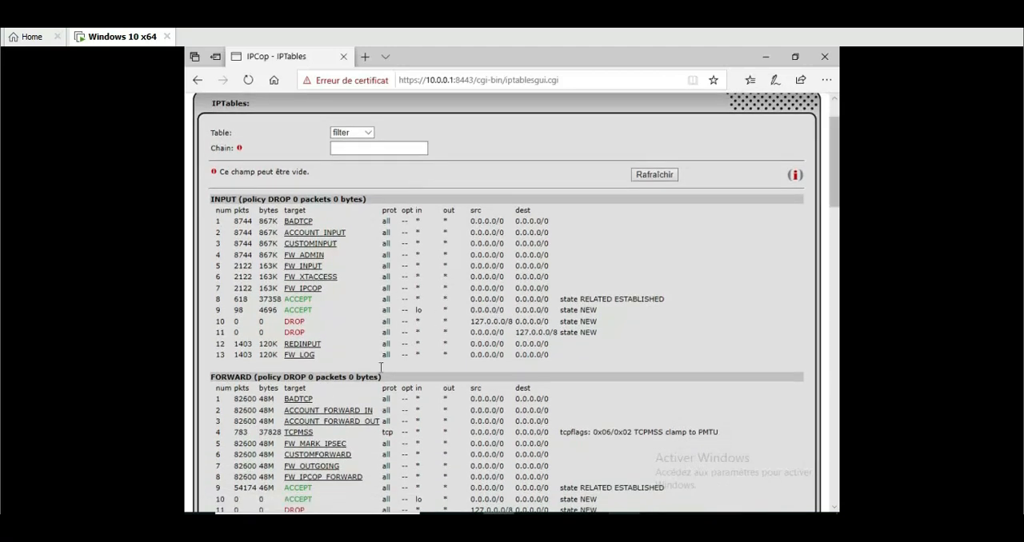
click(366, 133)
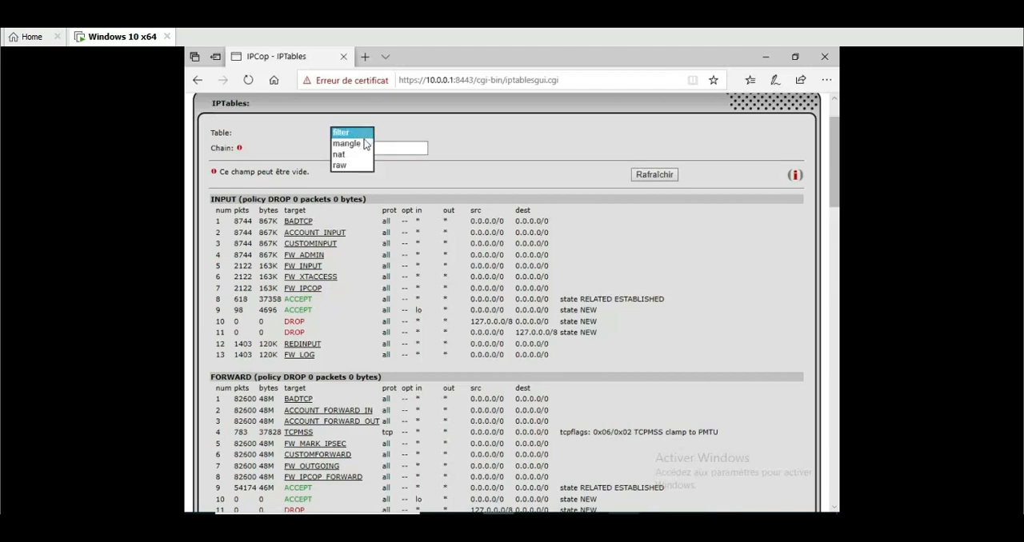
click(422, 119)
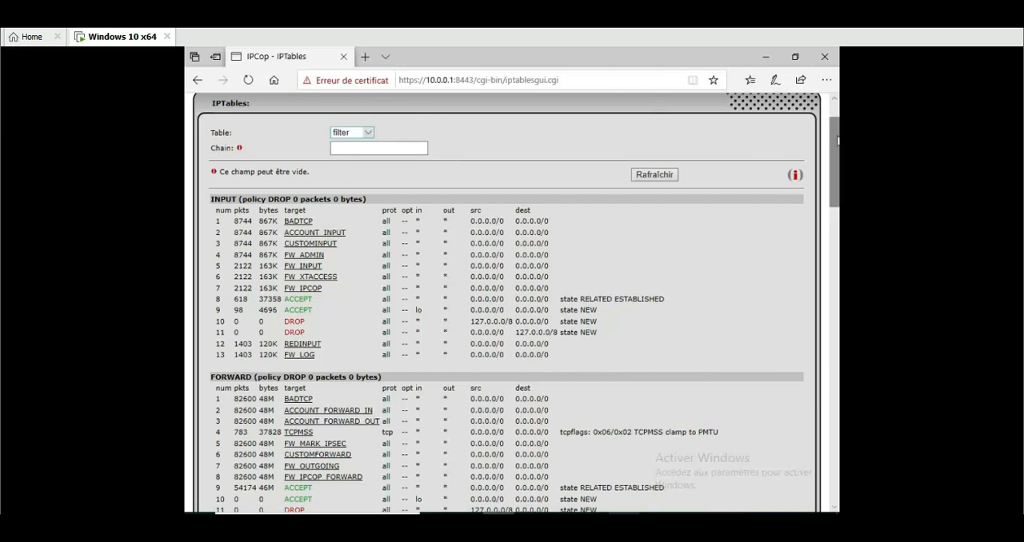
scroll(837, 141, up, 1)
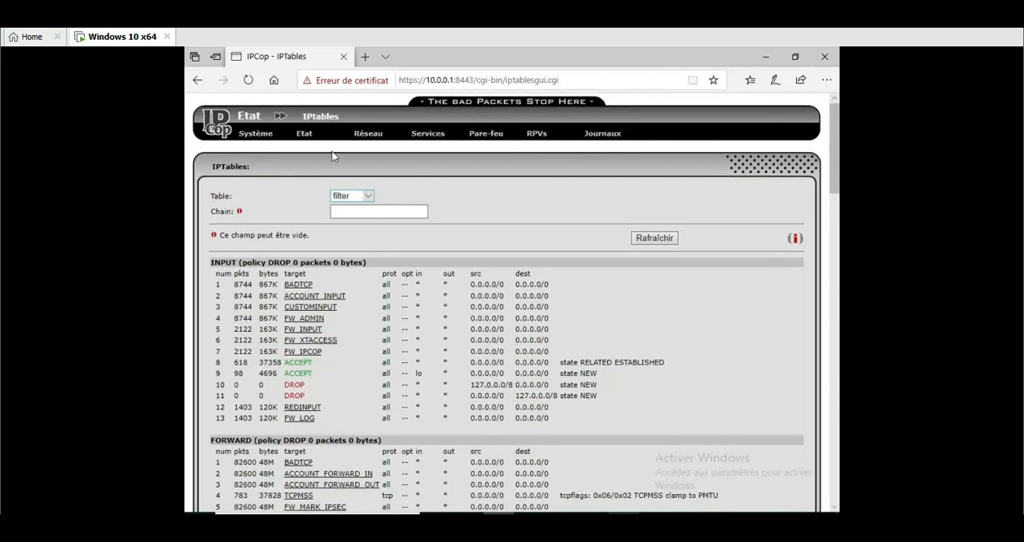
Open the IPTables connection tracking page, and load youtube.com in a new browser tab to generate traffic
mouse_move(310, 144)
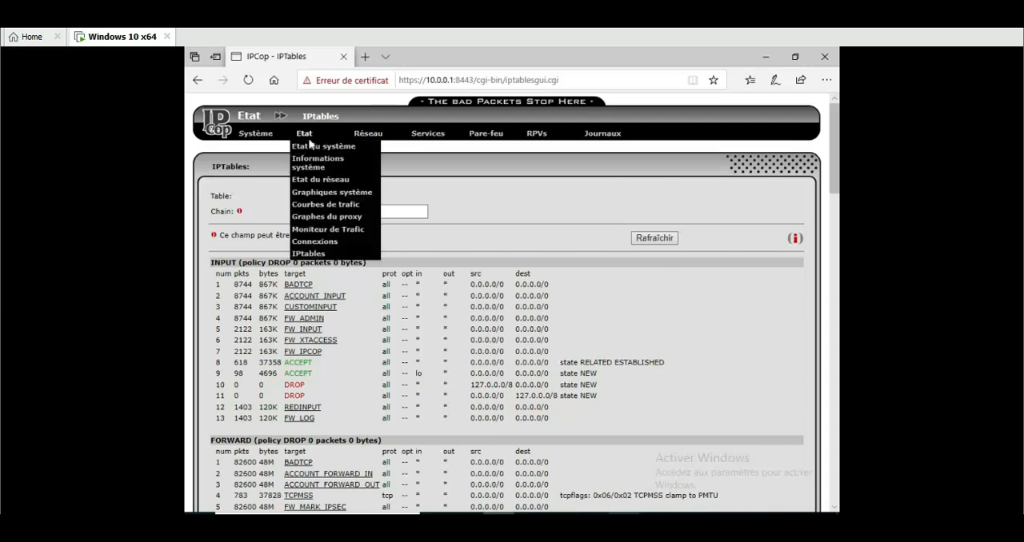
click(315, 242)
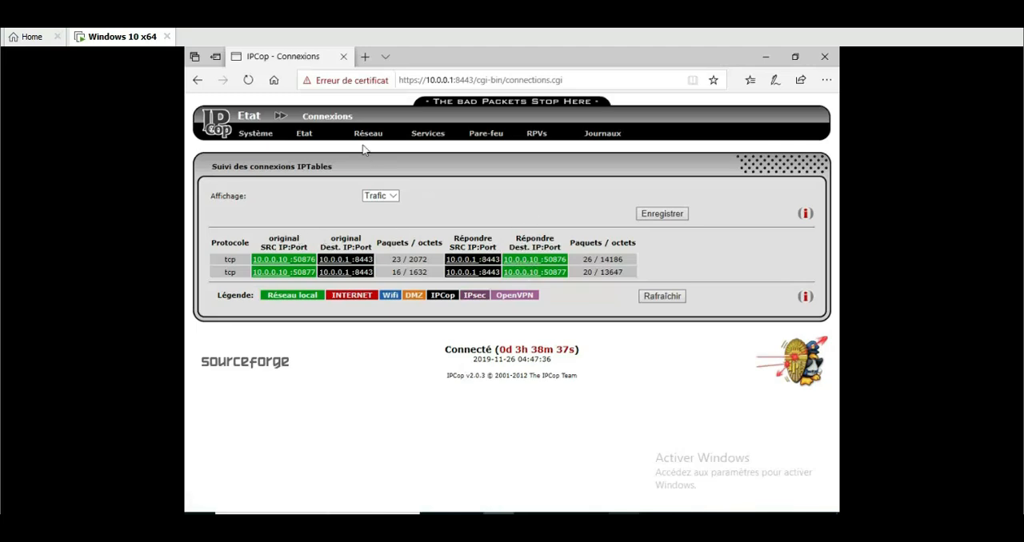
click(365, 58)
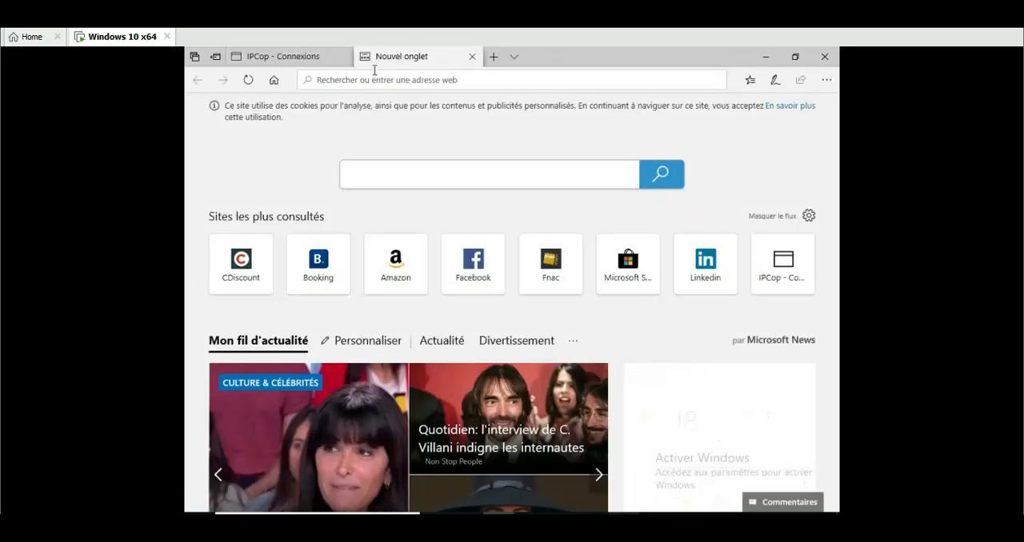
text(t)
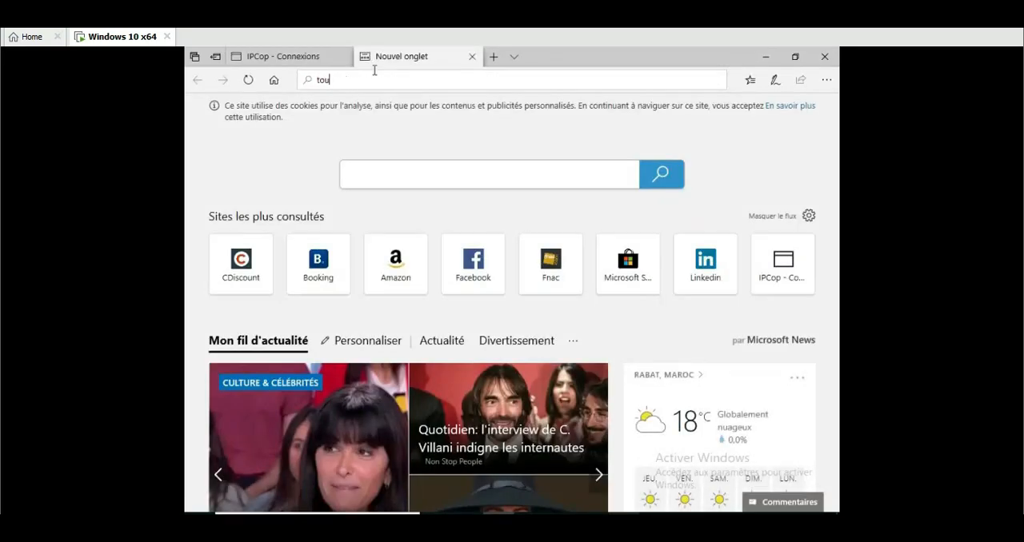
text(ou)
key(BackSpace)
key(BackSpace)
key(BackSpace)
text(youtube.com/)
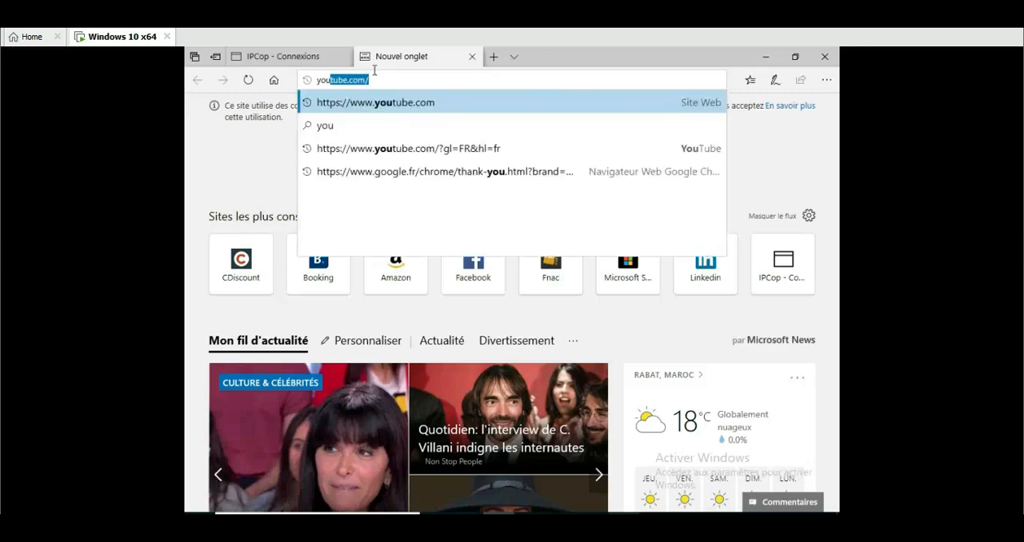
key(Return)
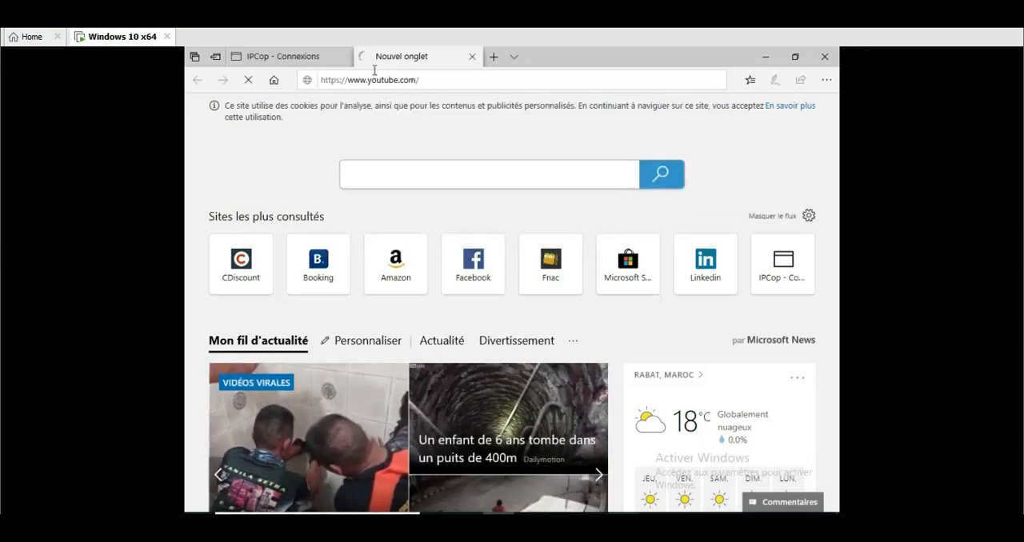
Refresh IPCop's connection tracking list and examine the protocols, source and destination addresses, ports and packet columns
mouse_move(318, 61)
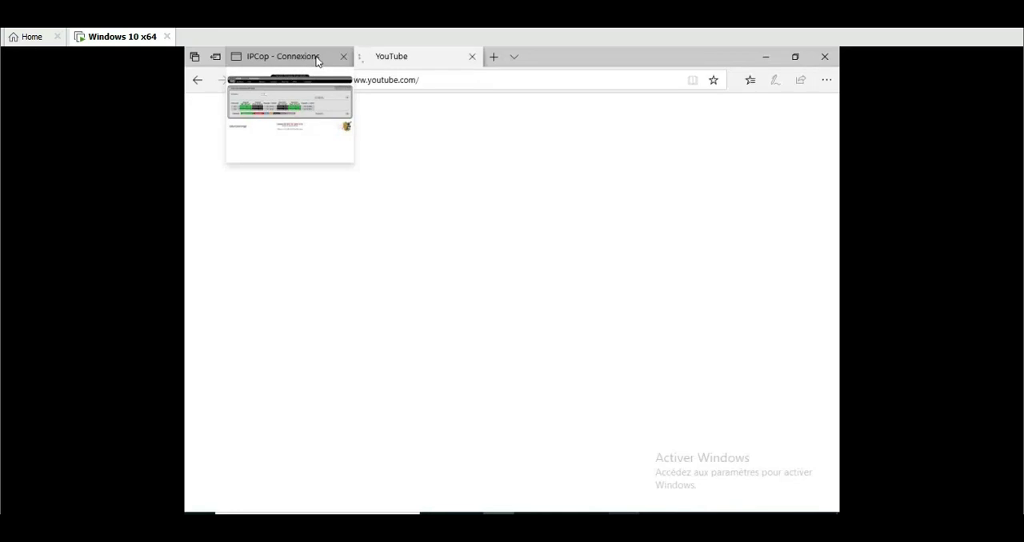
click(318, 60)
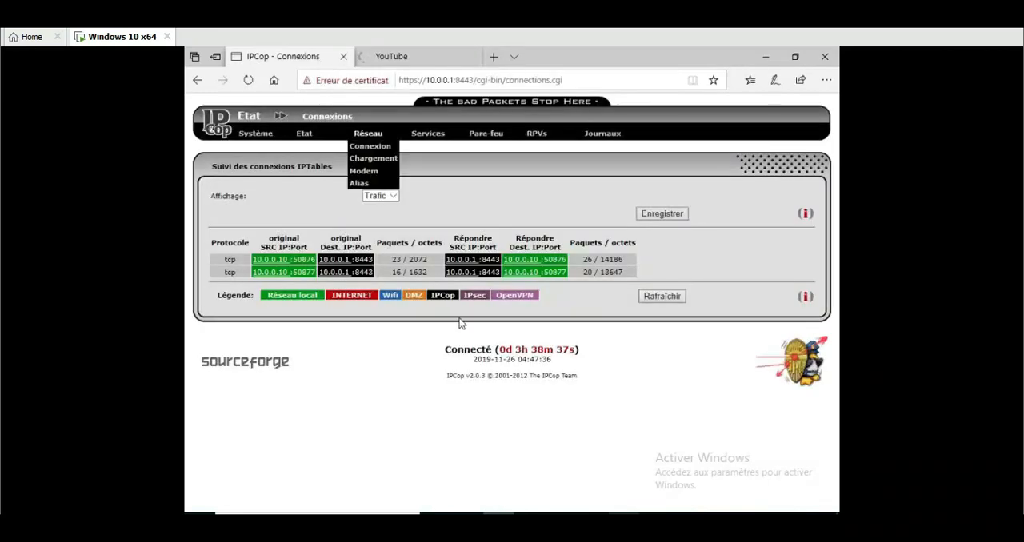
click(662, 297)
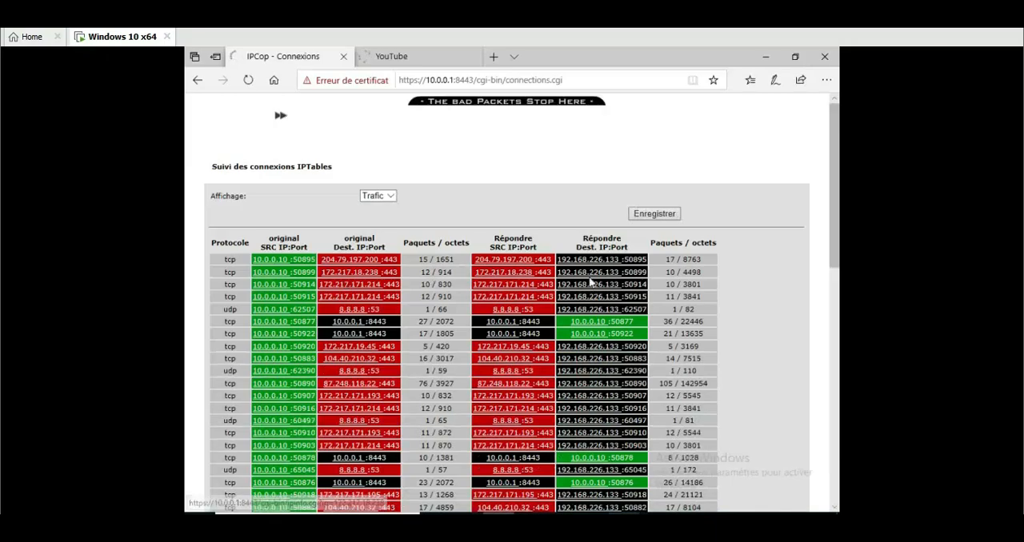
scroll(834, 207, down, 3)
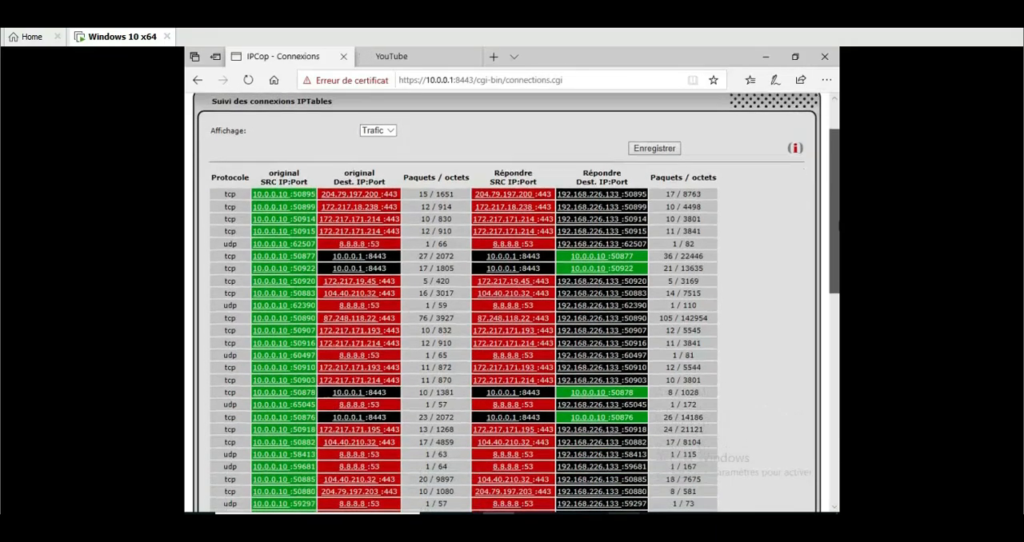
scroll(840, 278, down, 3)
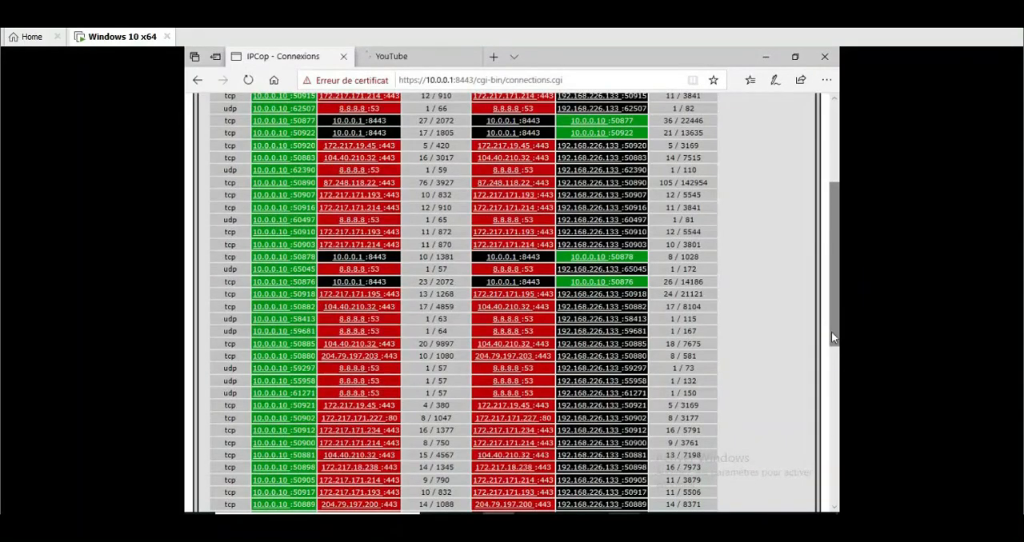
drag(832, 331, 836, 508)
drag(835, 443, 835, 239)
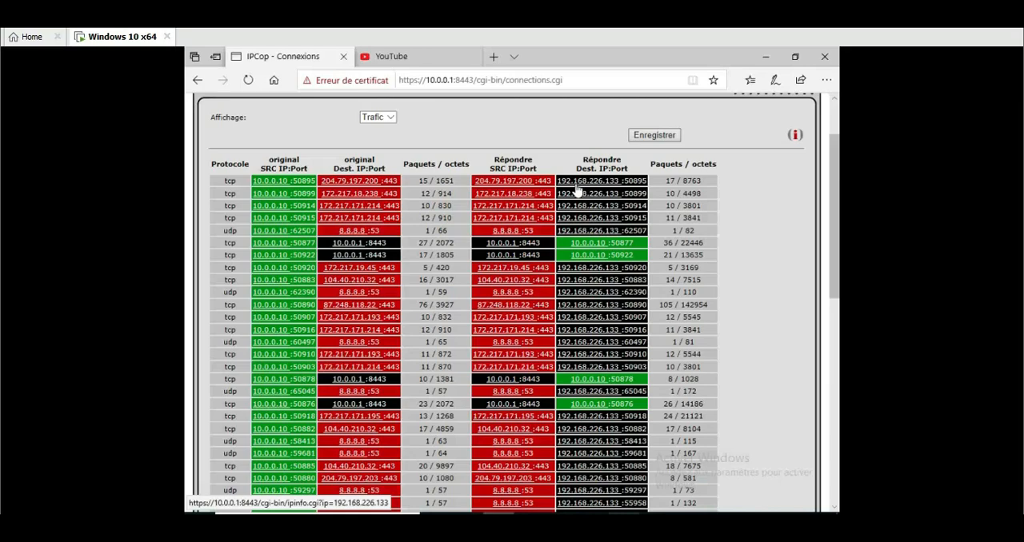
Open the firewall's services page and examine the name, protocol, port and ICMP type fields for adding a service
mouse_move(489, 159)
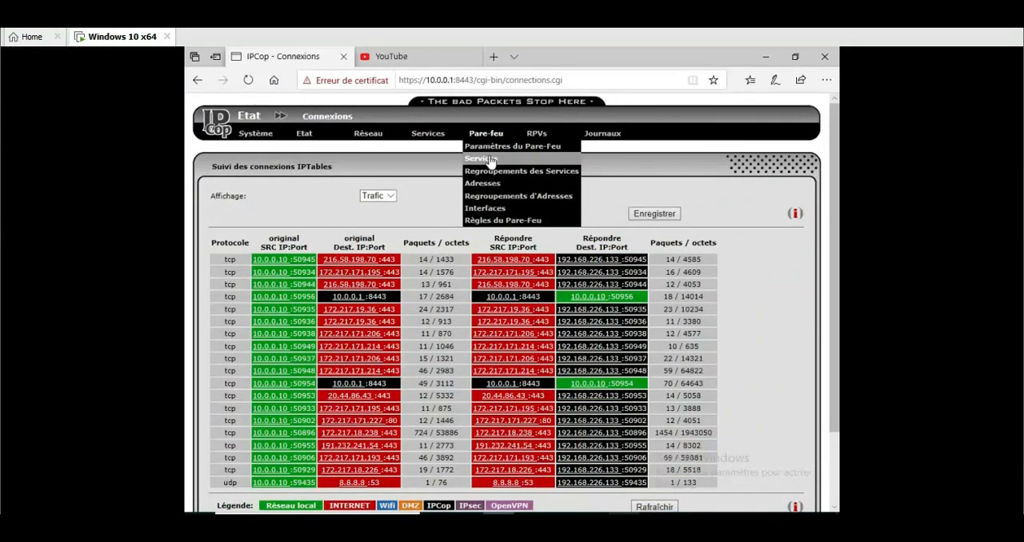
click(490, 158)
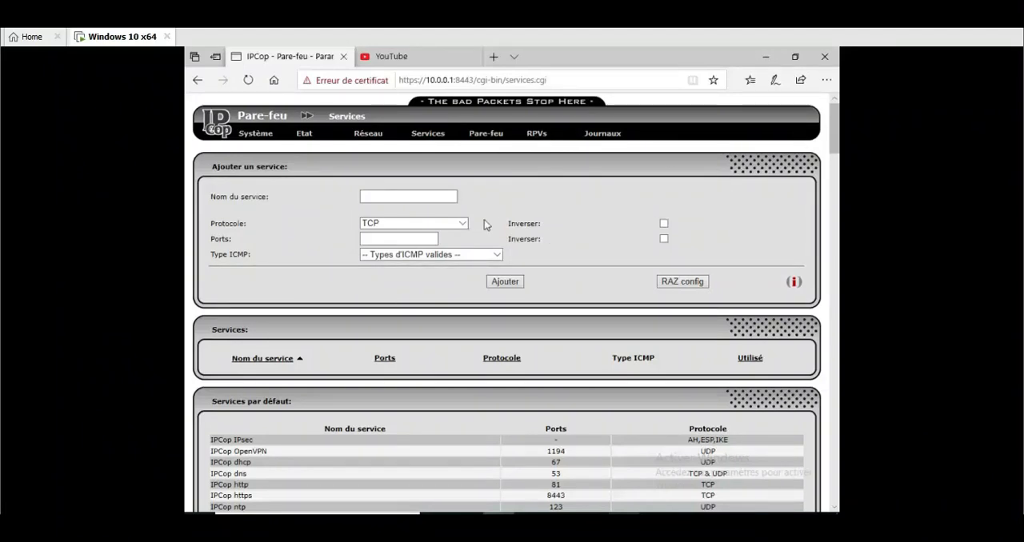
click(374, 197)
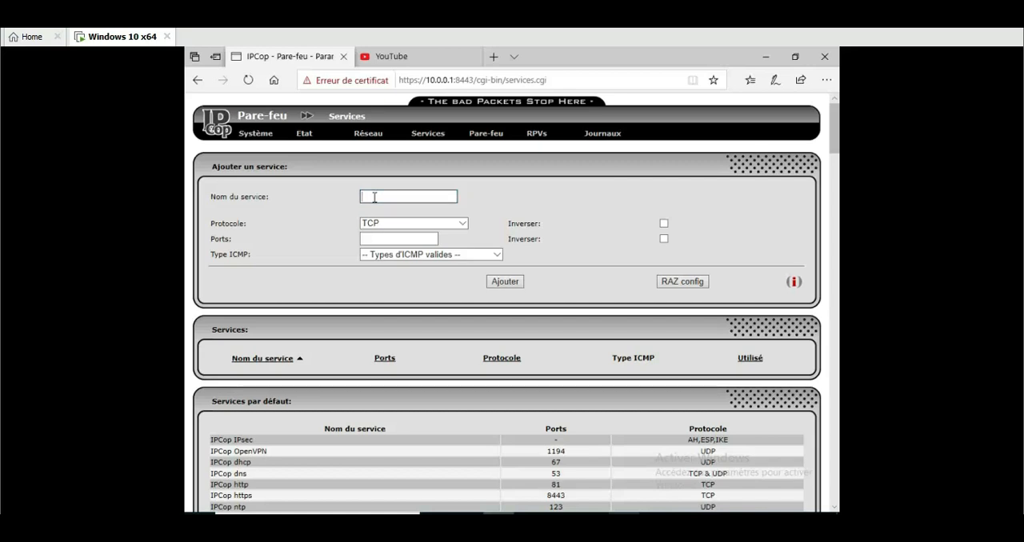
click(446, 223)
scroll(448, 222, up, 2)
click(493, 209)
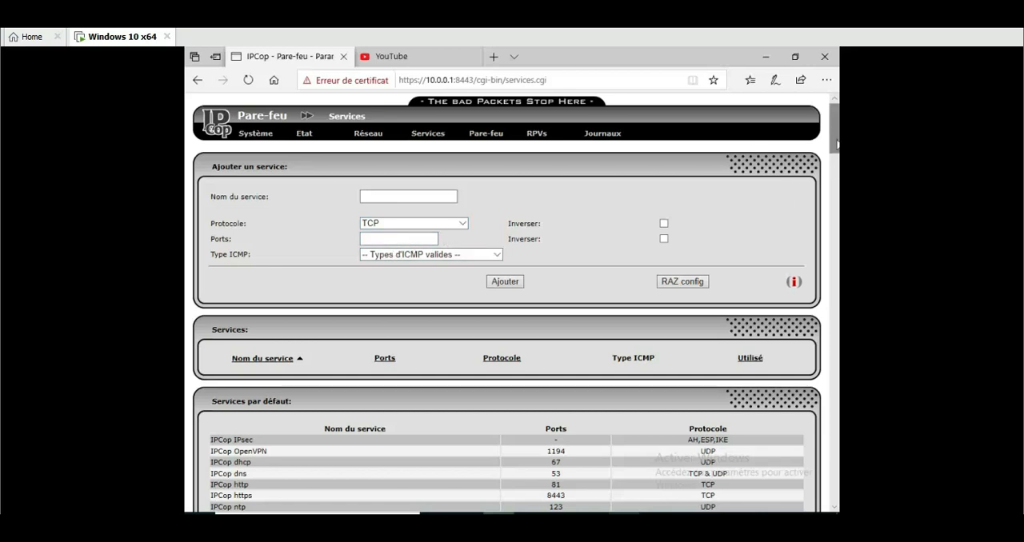
Examine the firewall's list of default services with their ports and protocols
scroll(836, 145, down, 3)
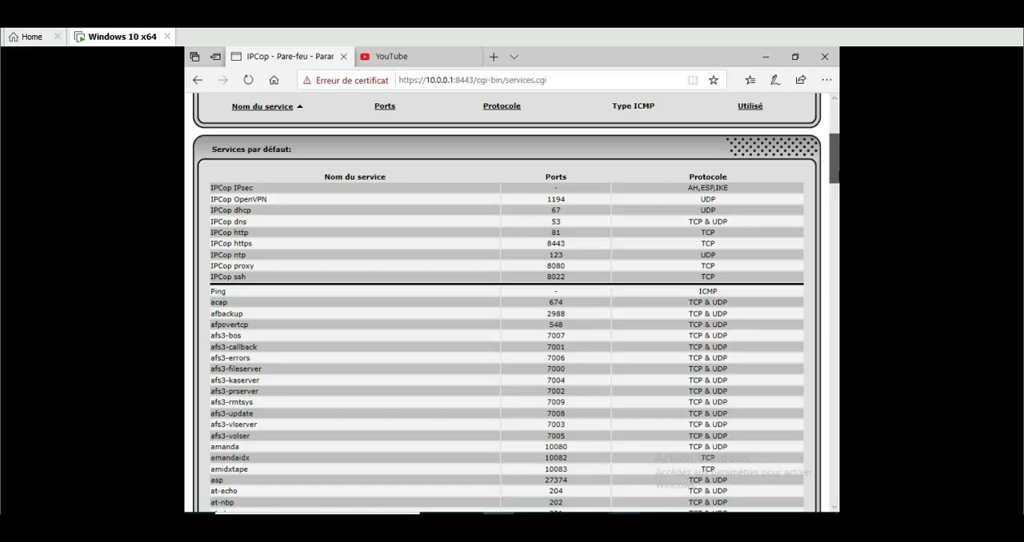
drag(837, 175, 836, 178)
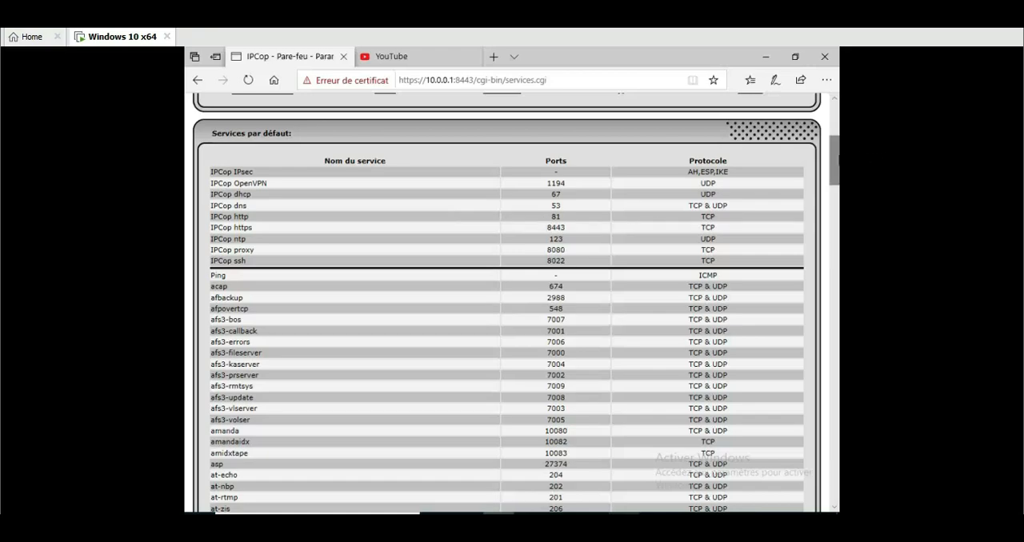
scroll(512, 304, down, 6)
scroll(507, 304, down, 10)
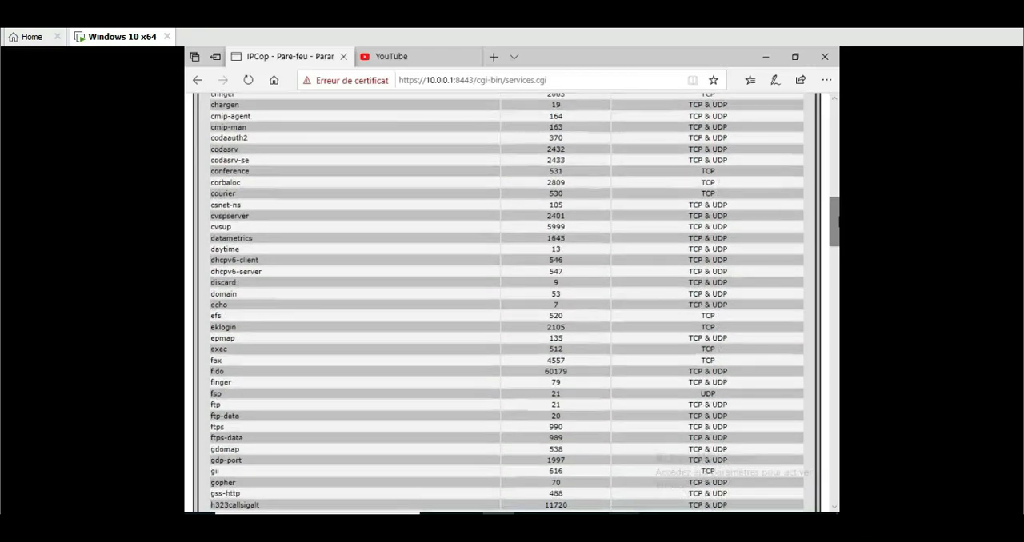